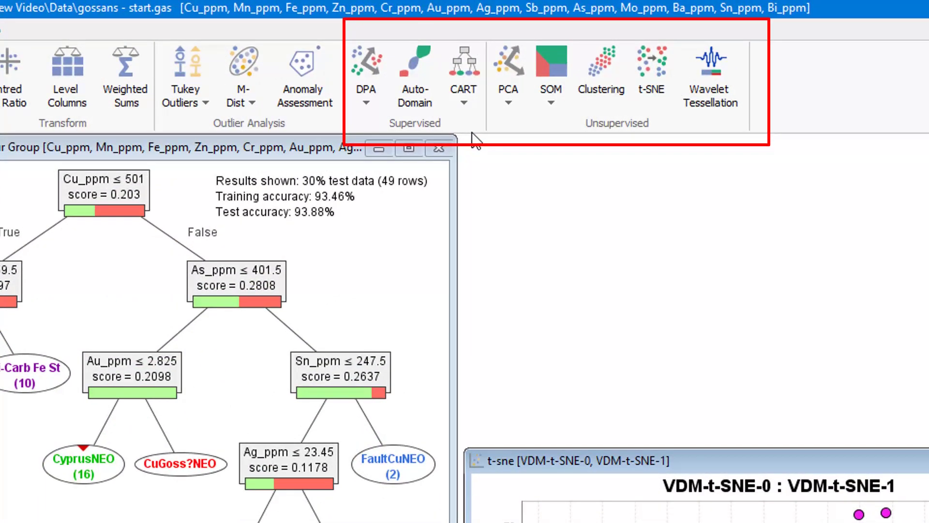
Browse the CART tree-method list and dismiss it without choosing a method.
click(464, 102)
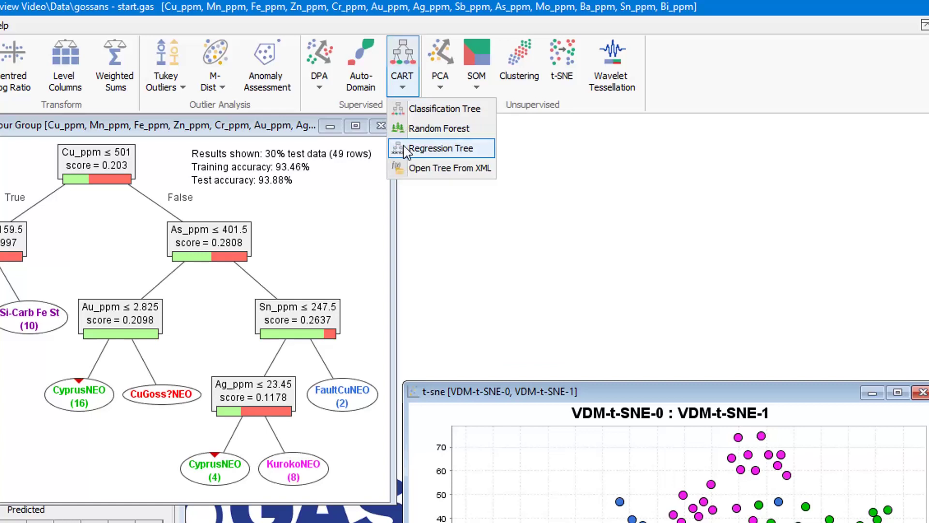
click(530, 108)
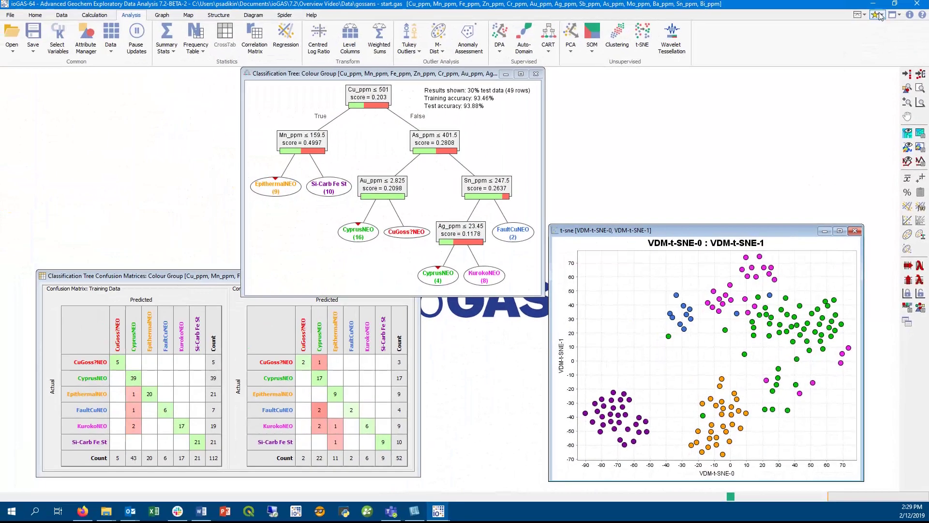
Close all open analysis windows and start a new CART Classification Tree setup.
click(880, 16)
click(881, 28)
key(Return)
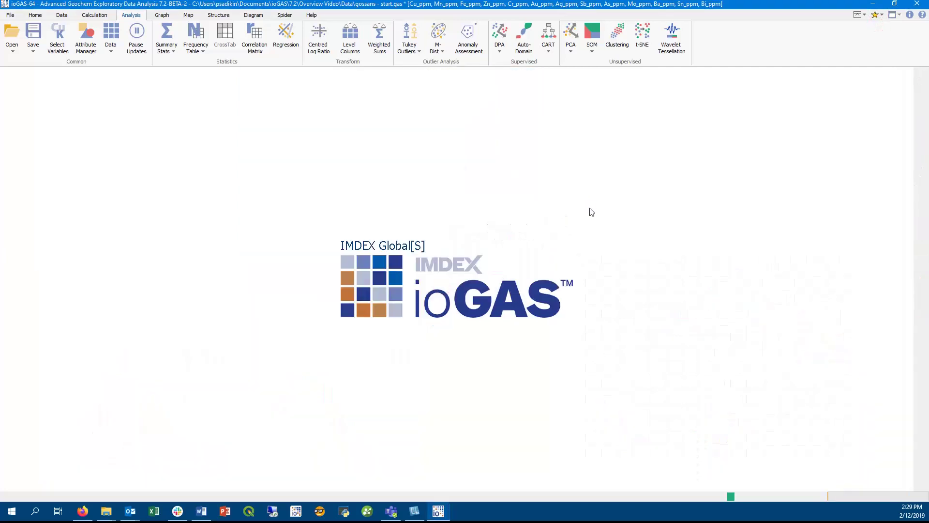
click(549, 46)
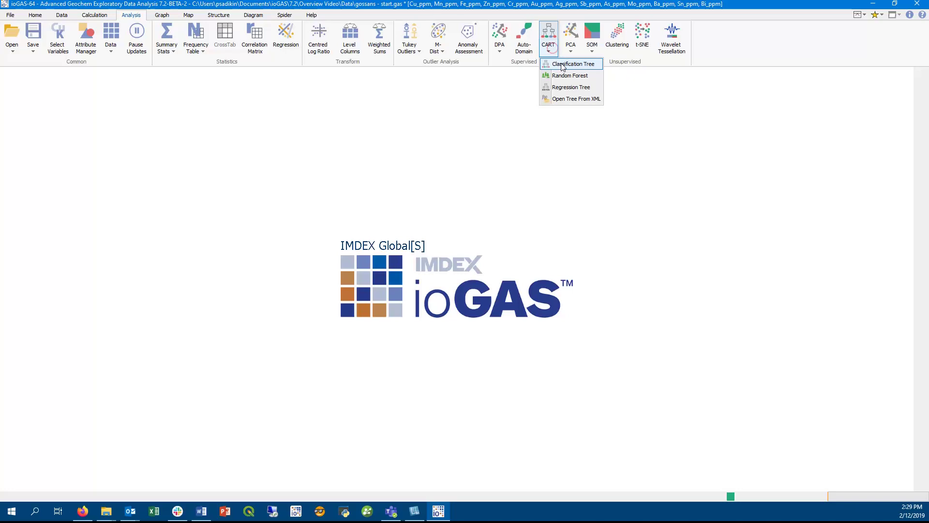
click(563, 68)
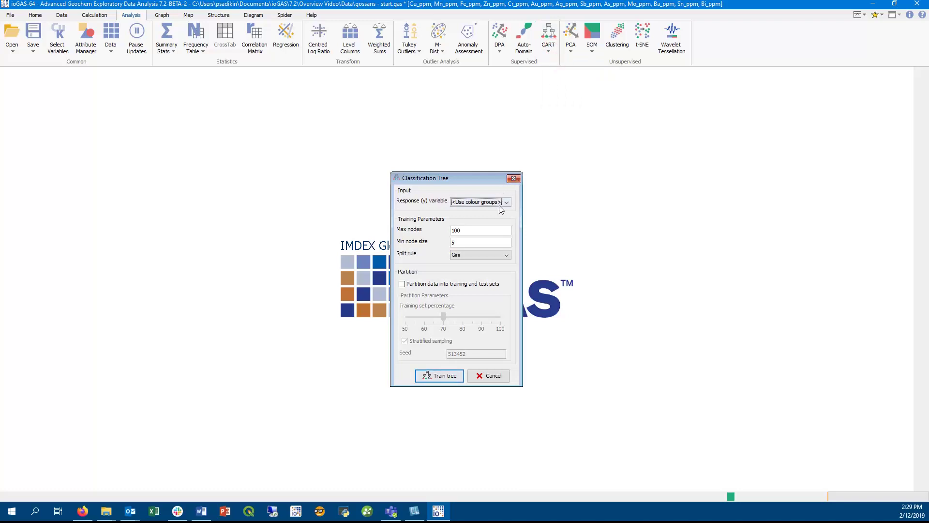
click(57, 37)
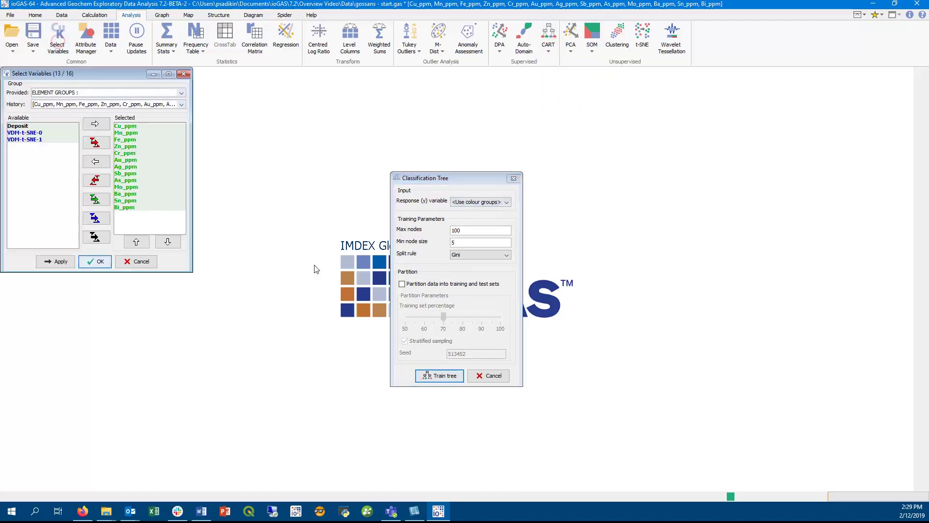
click(92, 262)
click(491, 203)
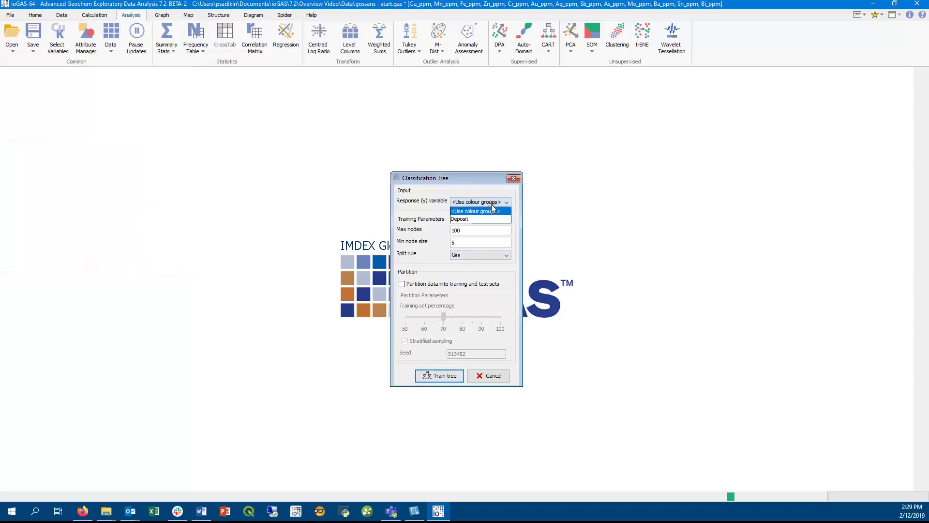
click(486, 219)
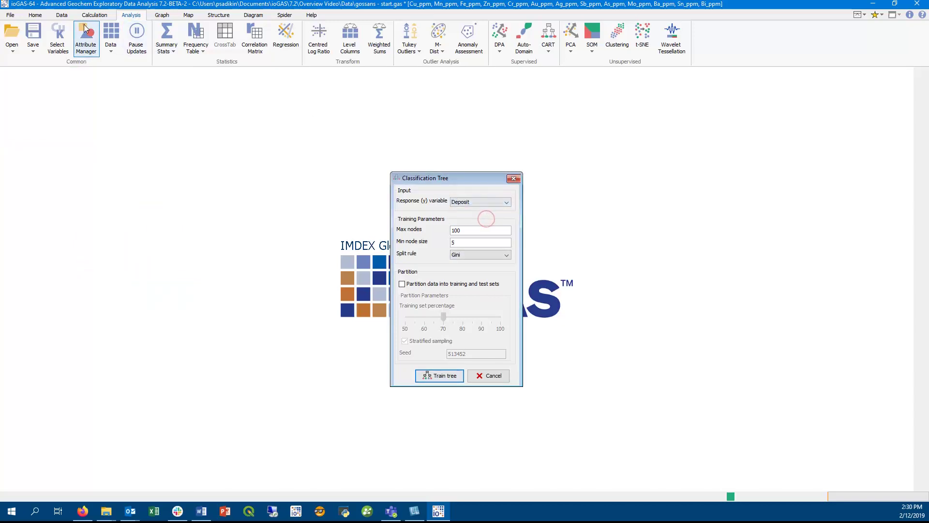
click(483, 203)
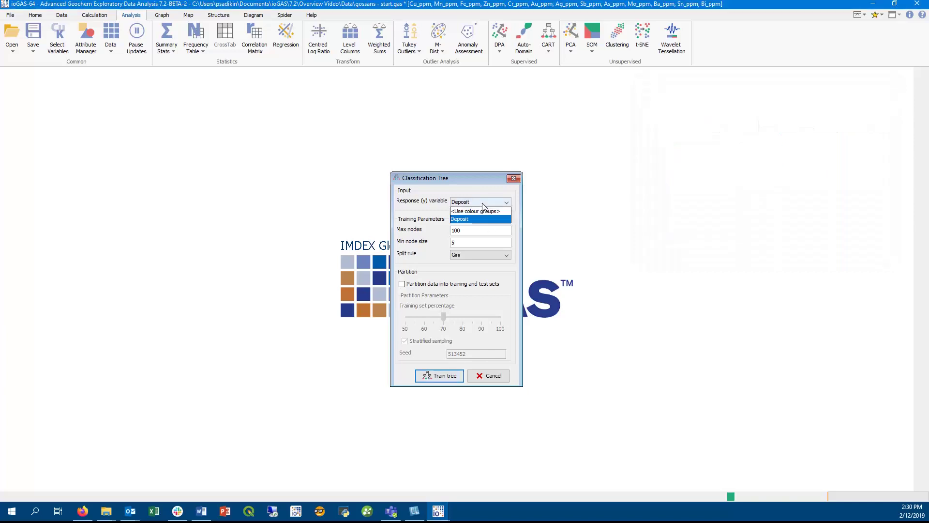
click(481, 211)
double_click(479, 231)
double_click(477, 243)
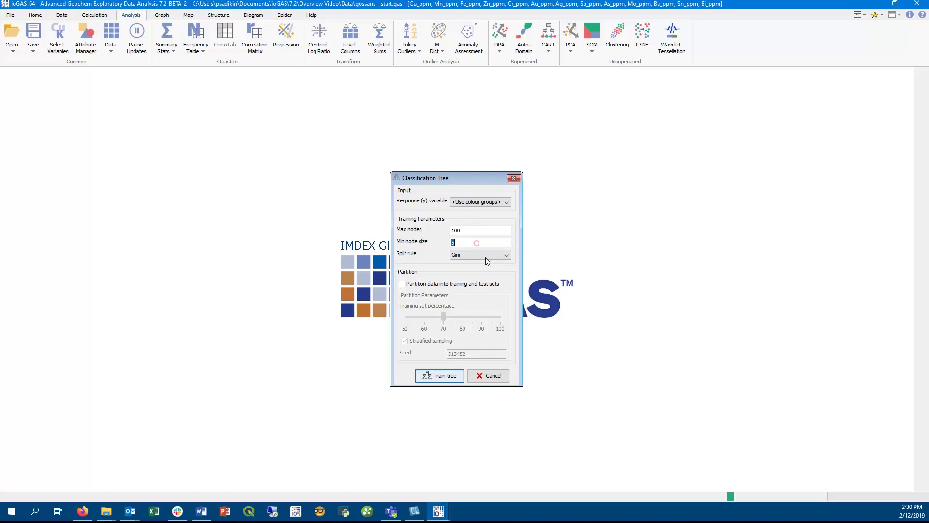
click(486, 257)
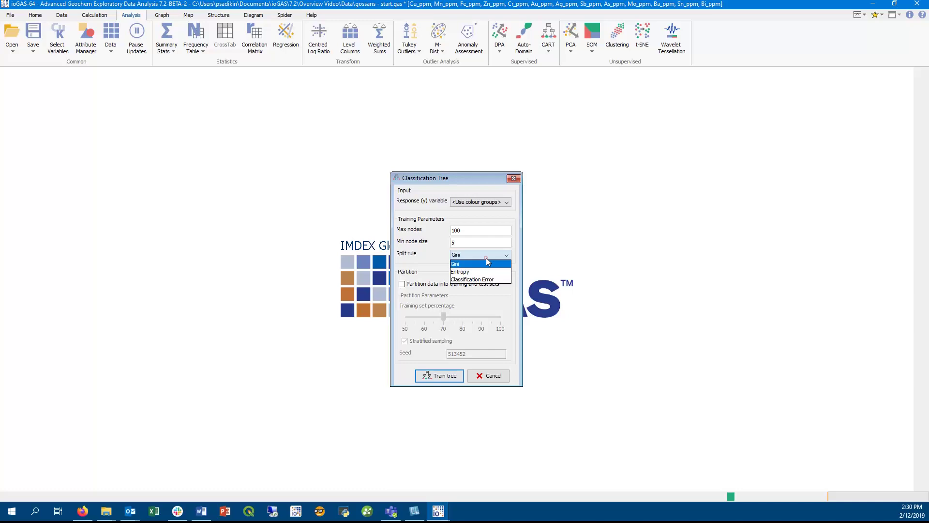
click(487, 260)
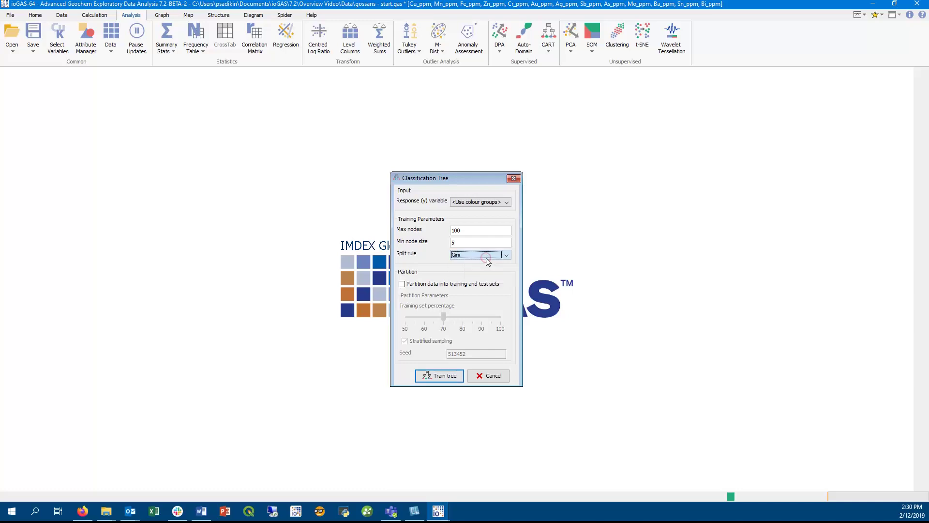
click(481, 284)
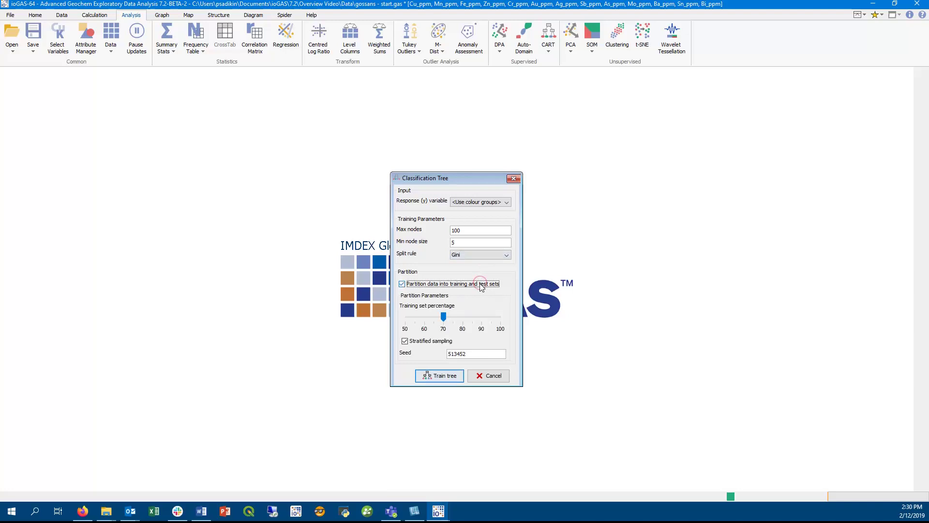
click(481, 285)
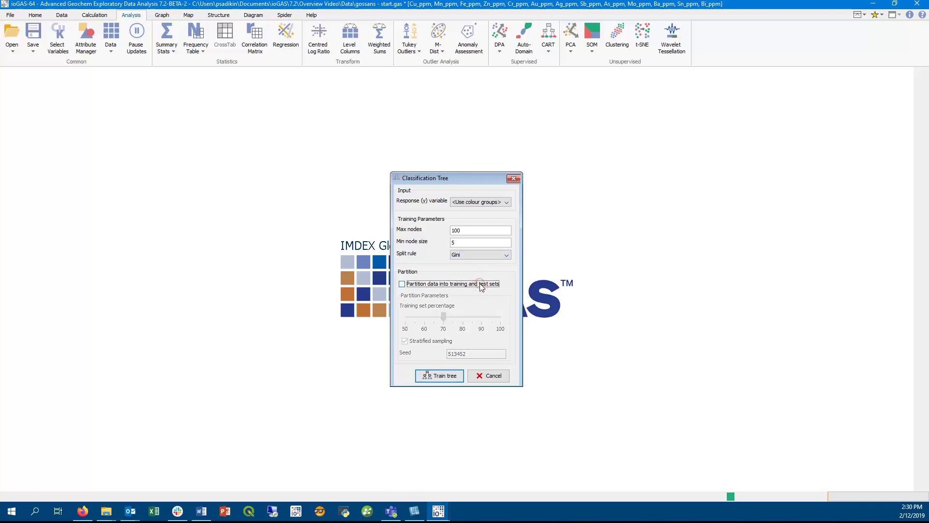
Train the tree on the colour groups and inspect its nodes at 95.51% training accuracy.
click(434, 376)
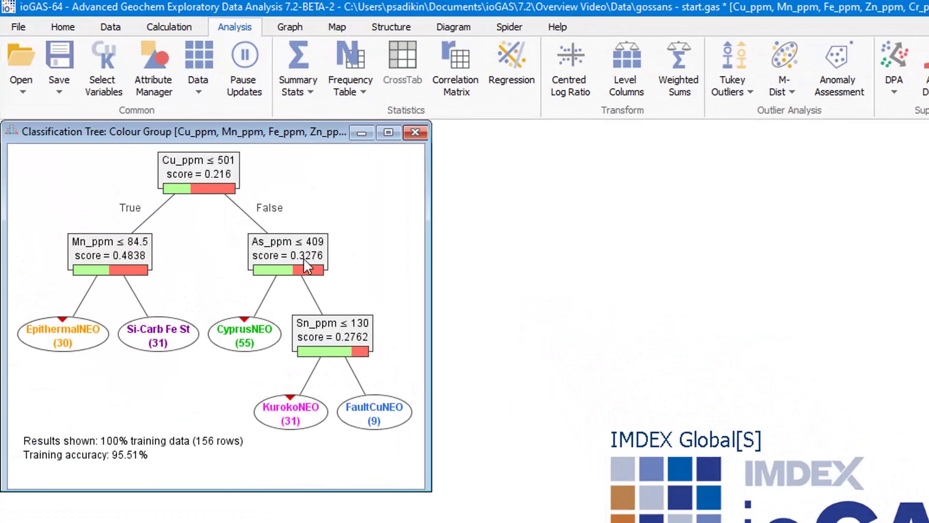
mouse_move(304, 257)
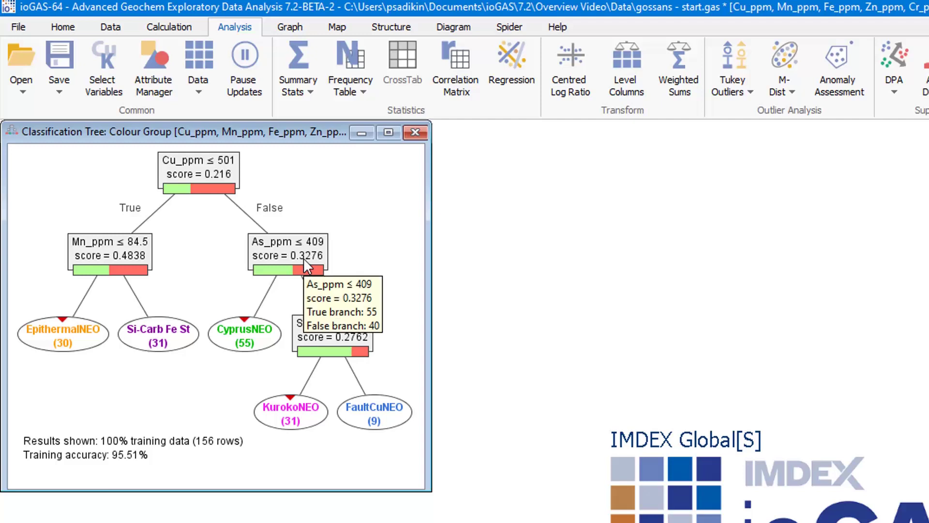
mouse_move(251, 342)
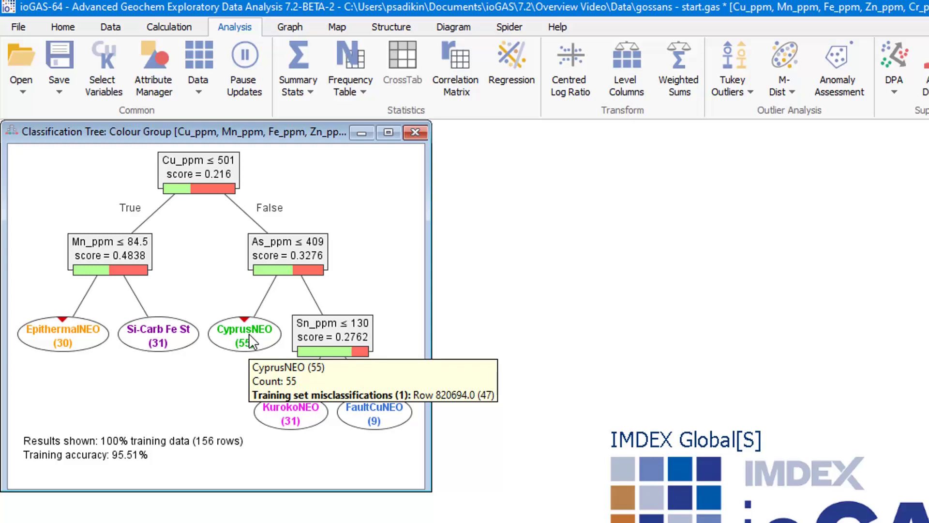
mouse_move(167, 343)
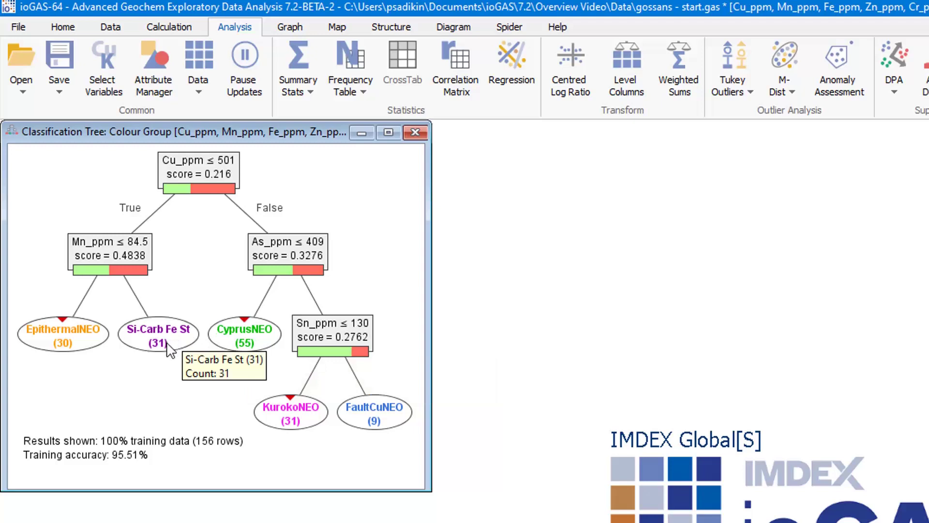
mouse_move(343, 337)
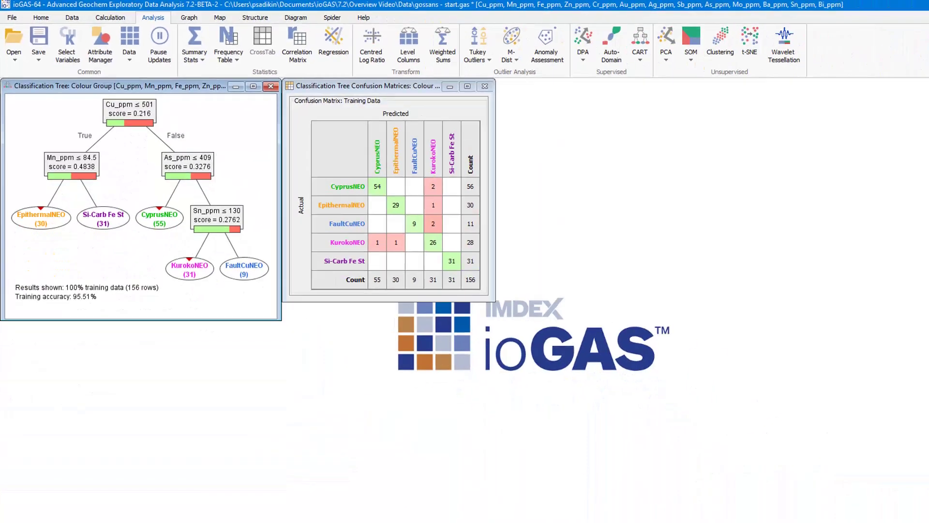
click(922, 72)
drag(516, 113, 705, 89)
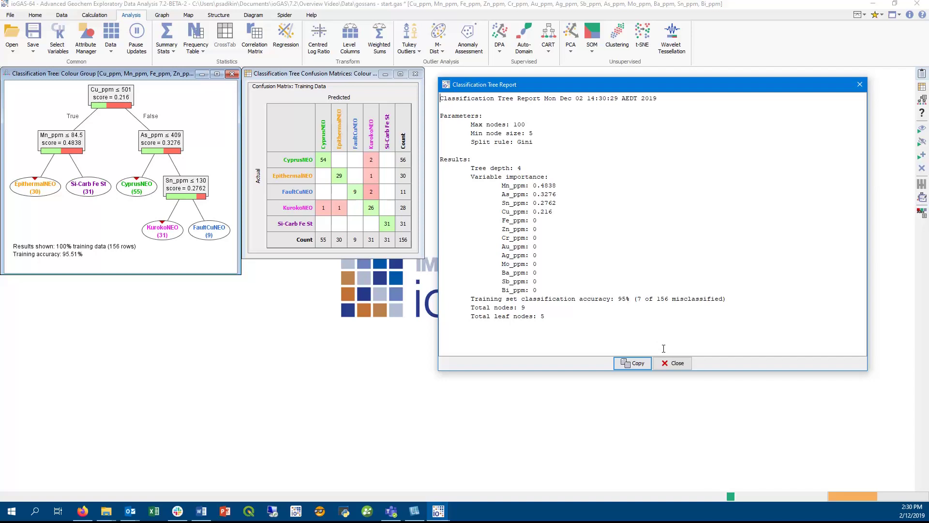
Close the tree report and select only Mn_ppm, Cu_ppm, As_ppm and Sn_ppm as variables.
click(685, 364)
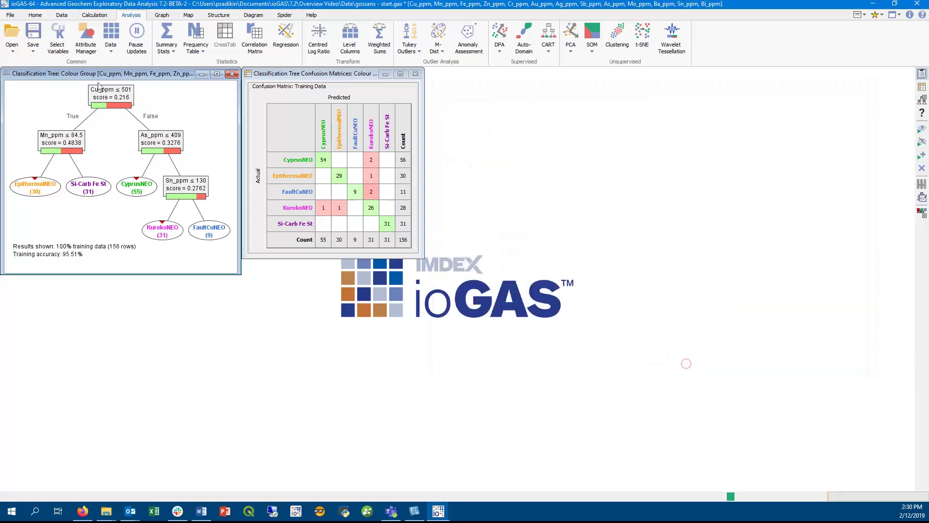
click(66, 49)
click(97, 180)
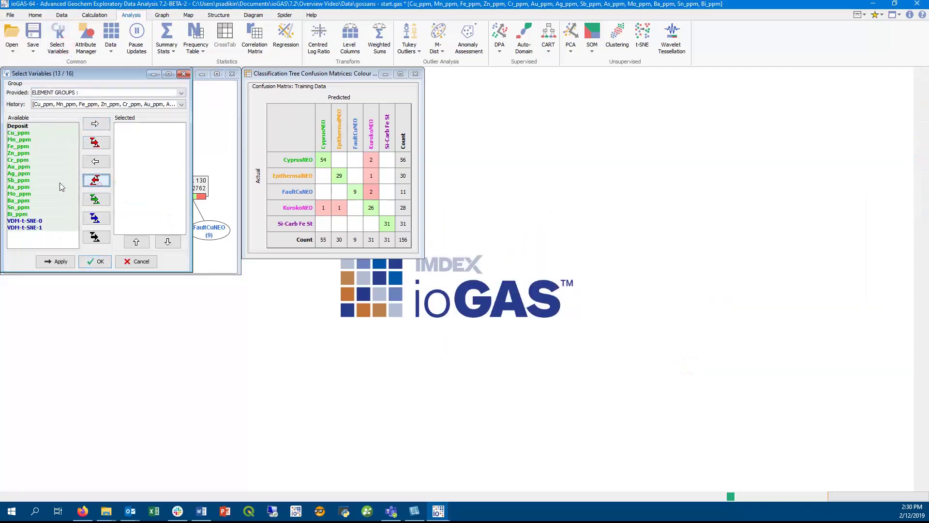
double_click(19, 140)
double_click(19, 133)
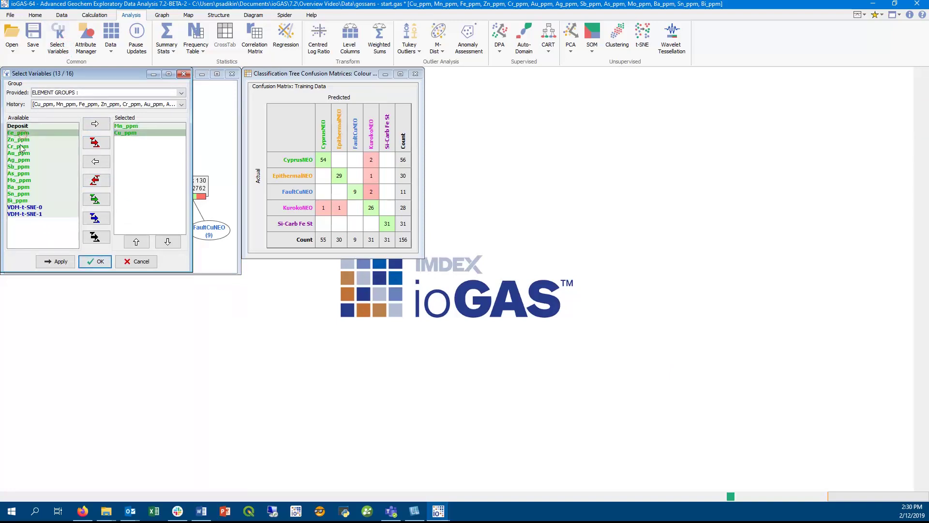
double_click(20, 172)
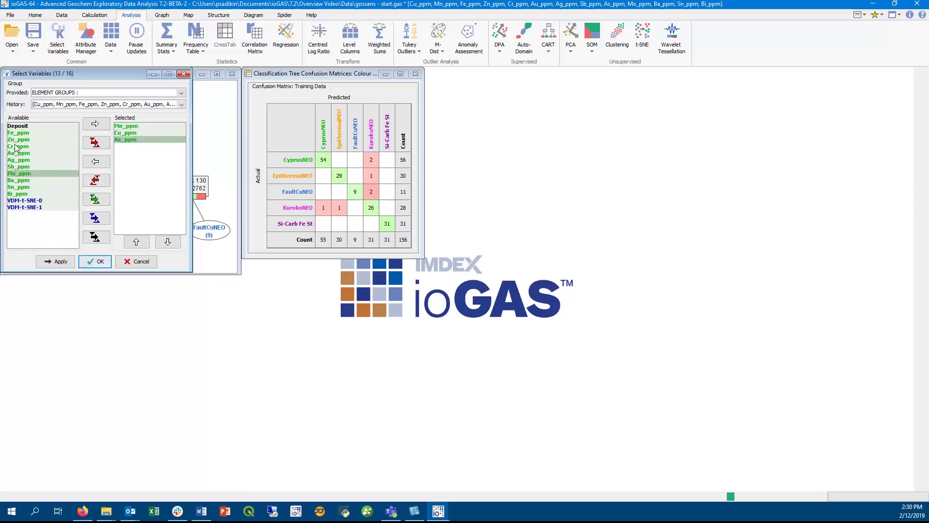
double_click(21, 187)
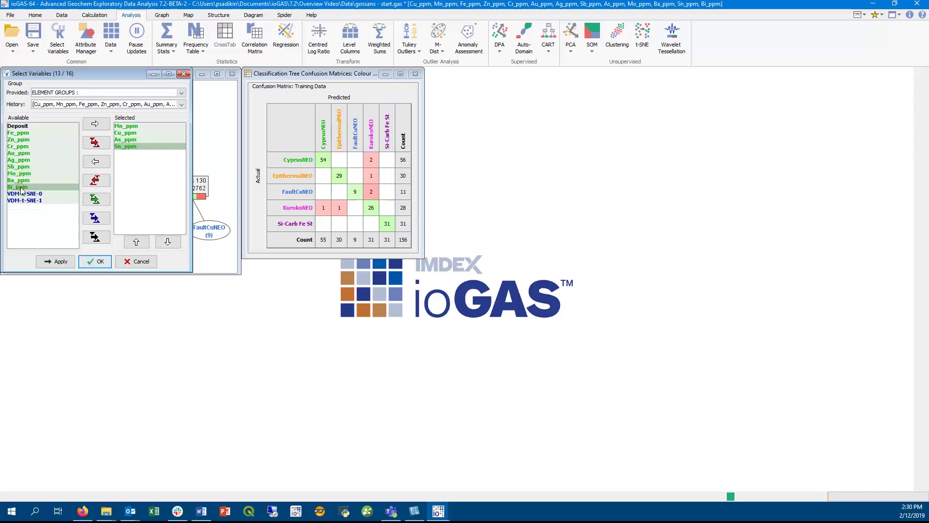
click(94, 261)
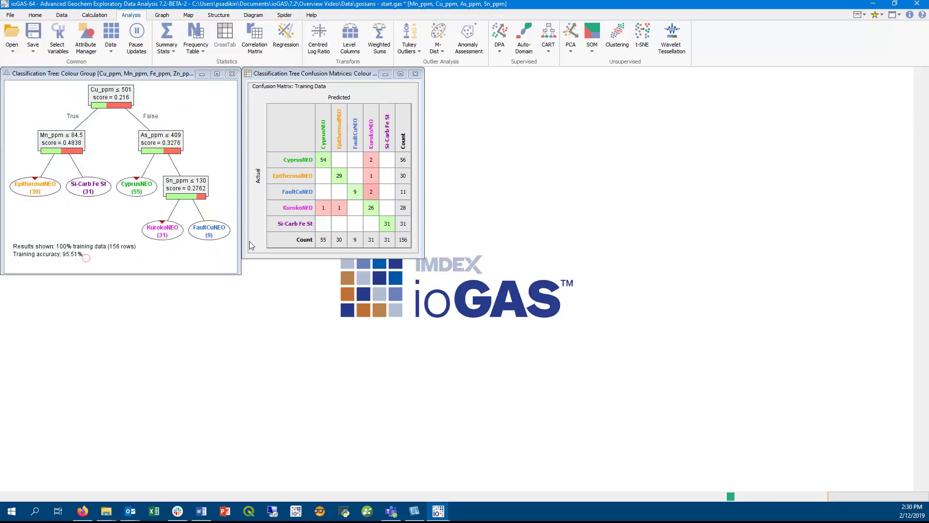
Train a classification tree on those four elements, read its window title, then close it.
click(548, 54)
click(569, 70)
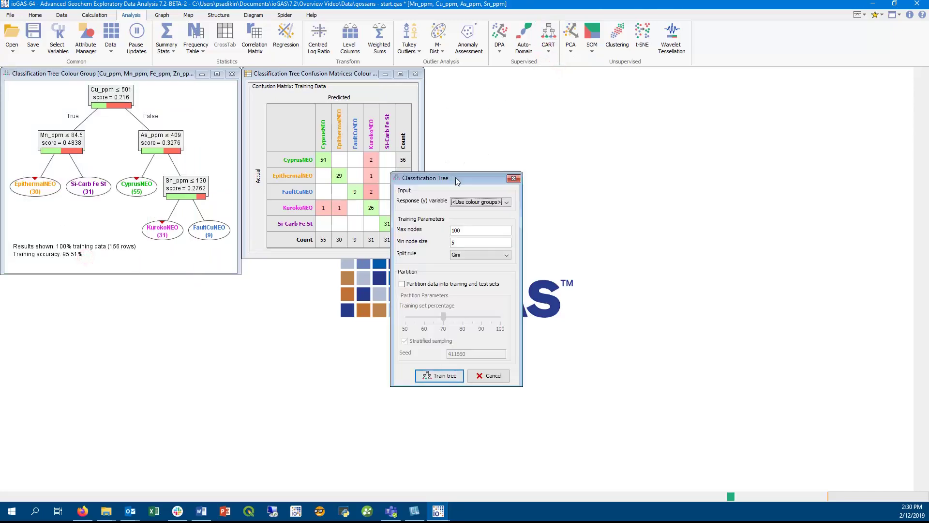
drag(455, 177, 541, 155)
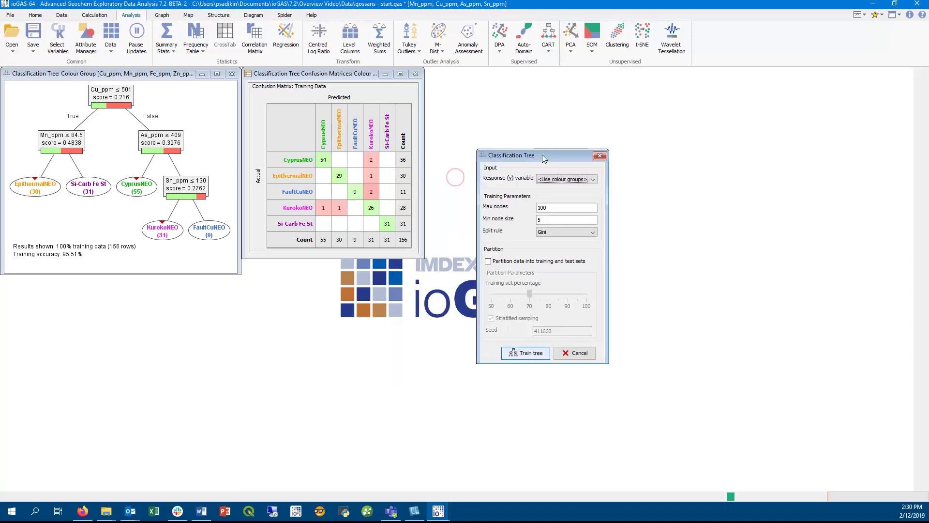
click(530, 352)
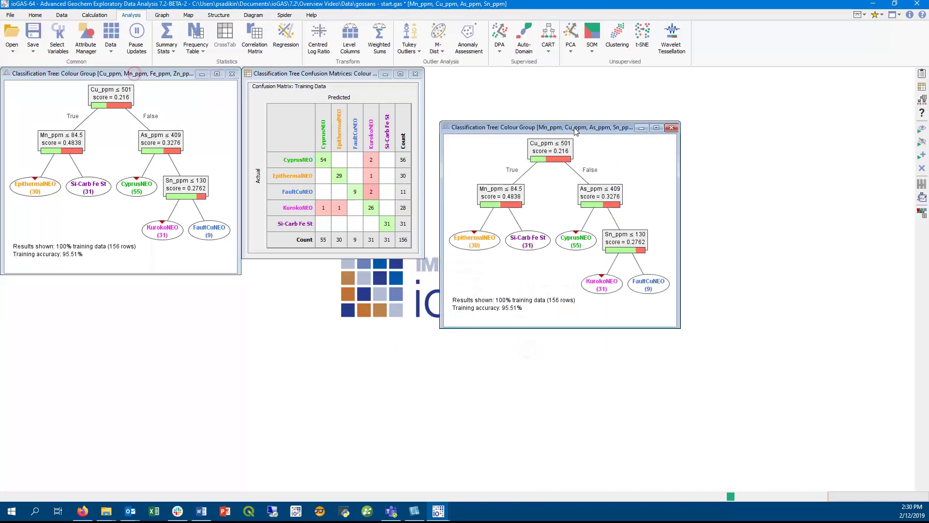
drag(678, 152, 736, 152)
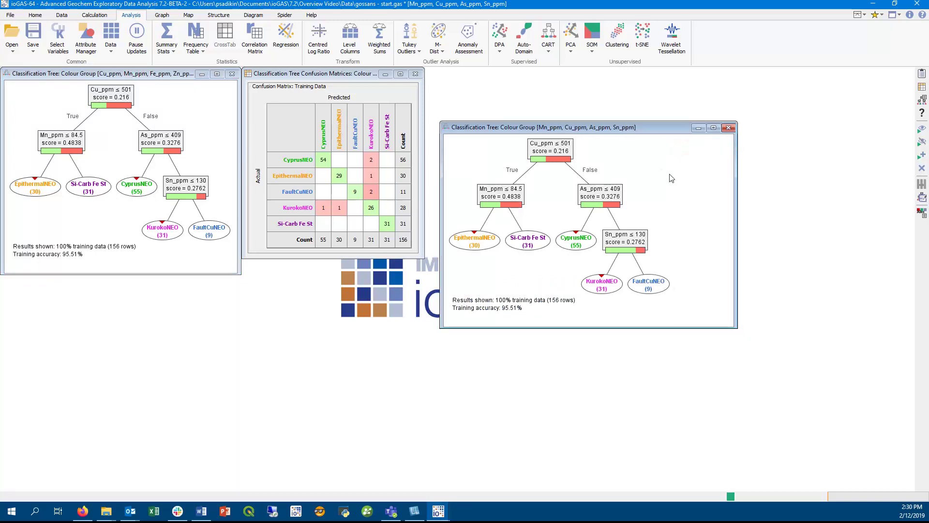
click(733, 128)
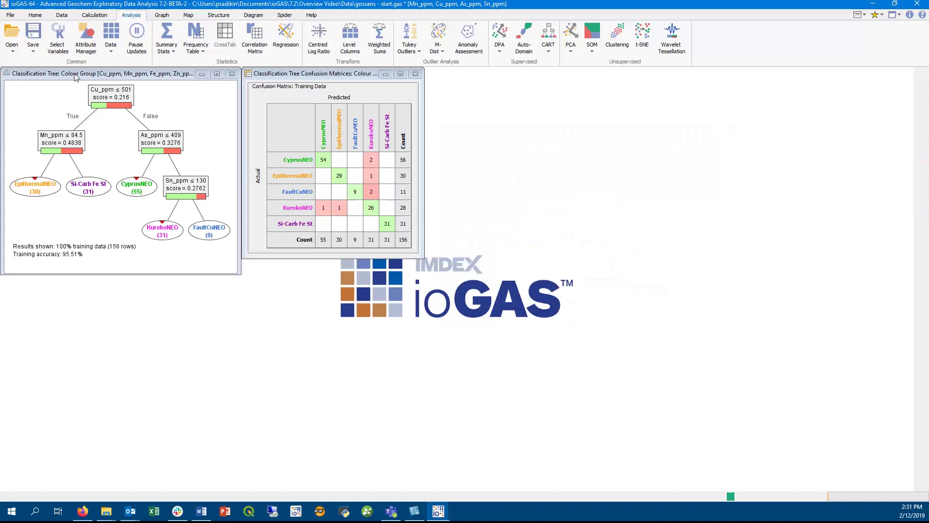
click(922, 101)
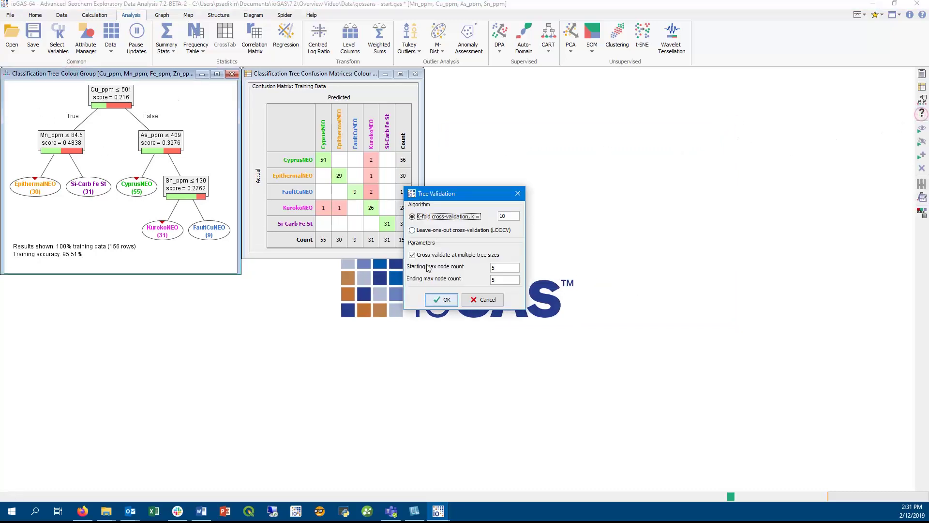
double_click(494, 267)
text(20)
click(442, 299)
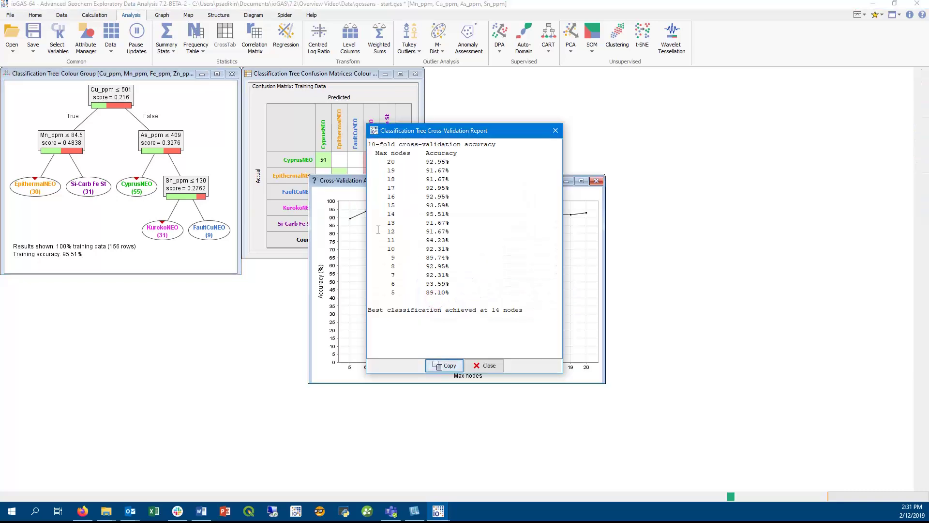
drag(472, 138, 728, 148)
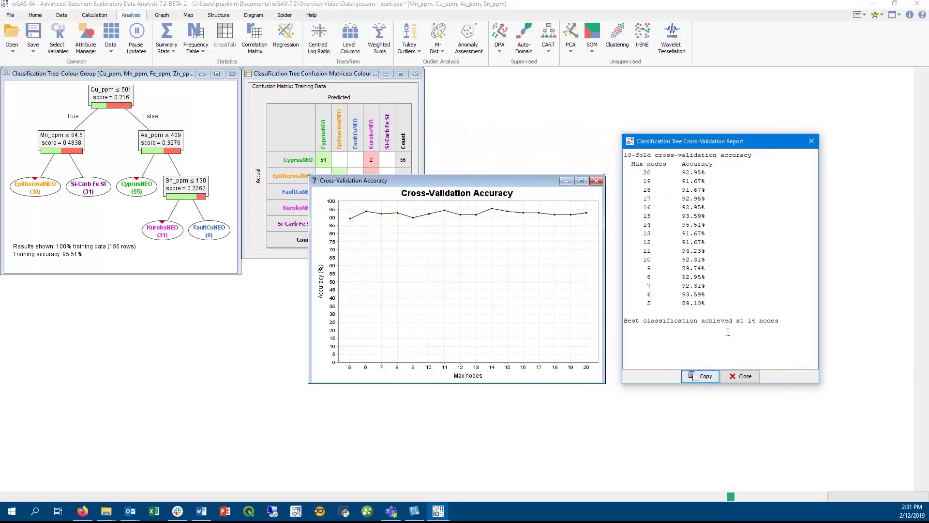
drag(779, 322, 624, 322)
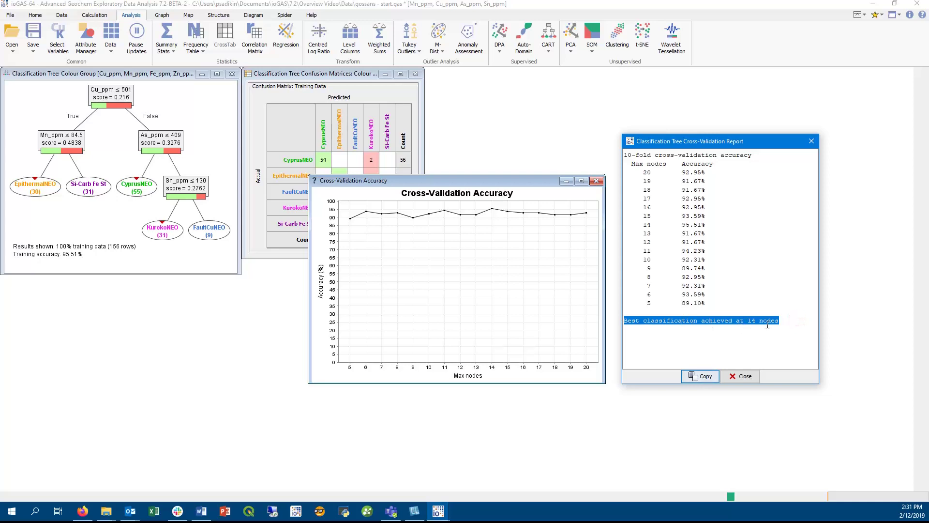
click(732, 381)
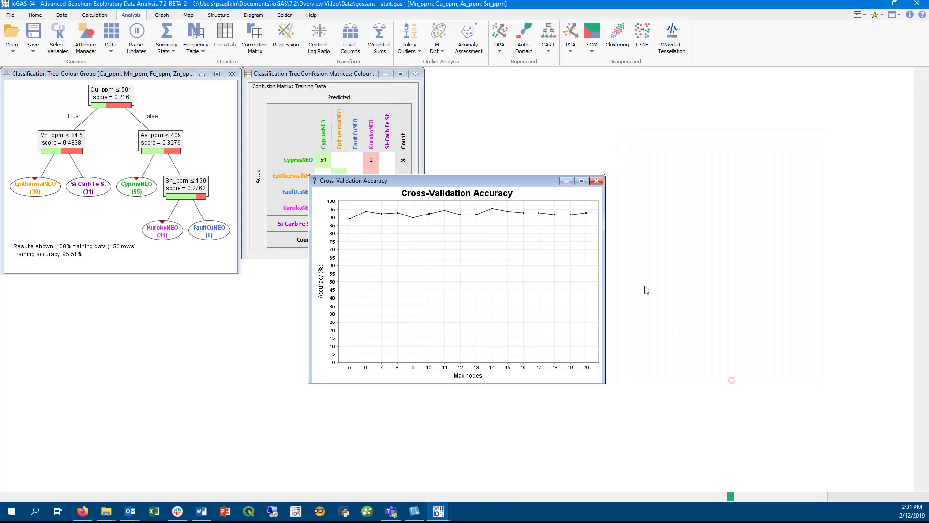
click(596, 181)
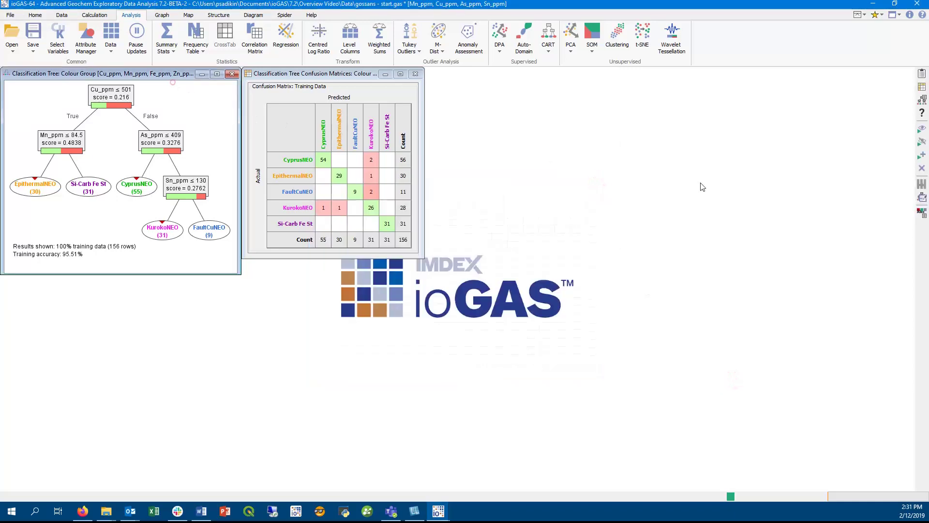
Retrain with Max nodes 14 and a 70% training split, reaching 91.84% test accuracy.
click(919, 111)
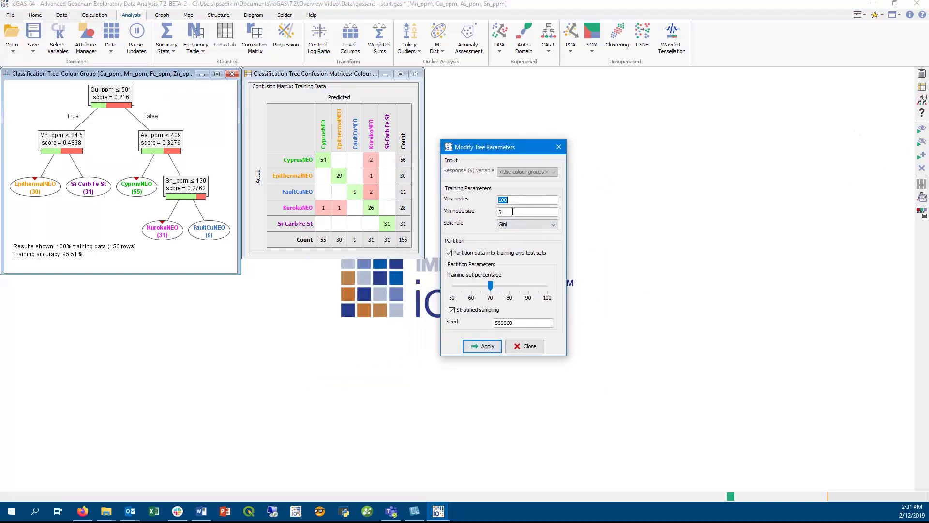
text(14)
mouse_move(490, 286)
mouse_down()
mouse_move(512, 291)
mouse_move(491, 290)
mouse_up()
click(483, 345)
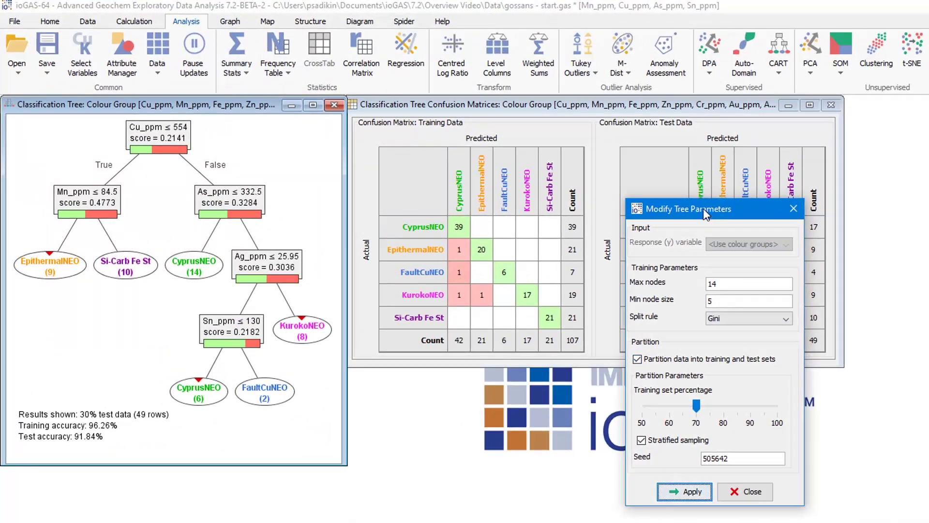
drag(704, 208, 928, 209)
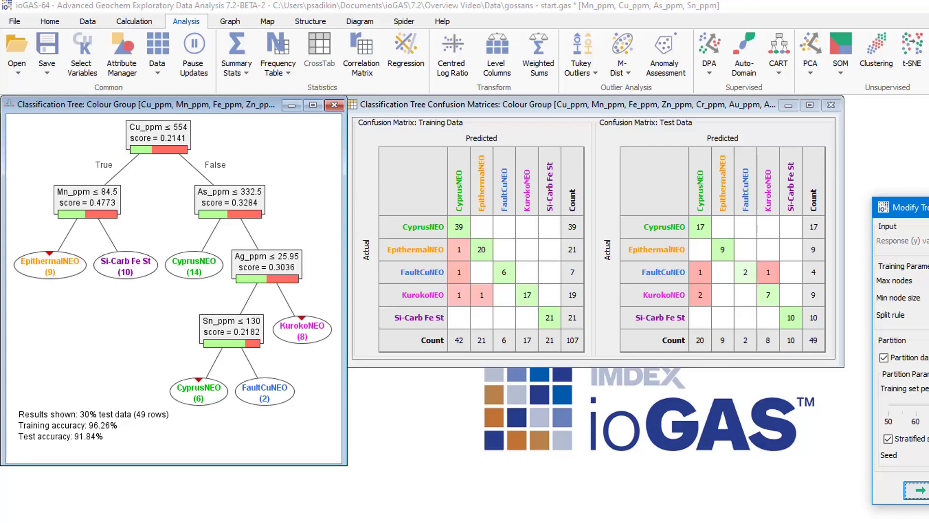
key(Return)
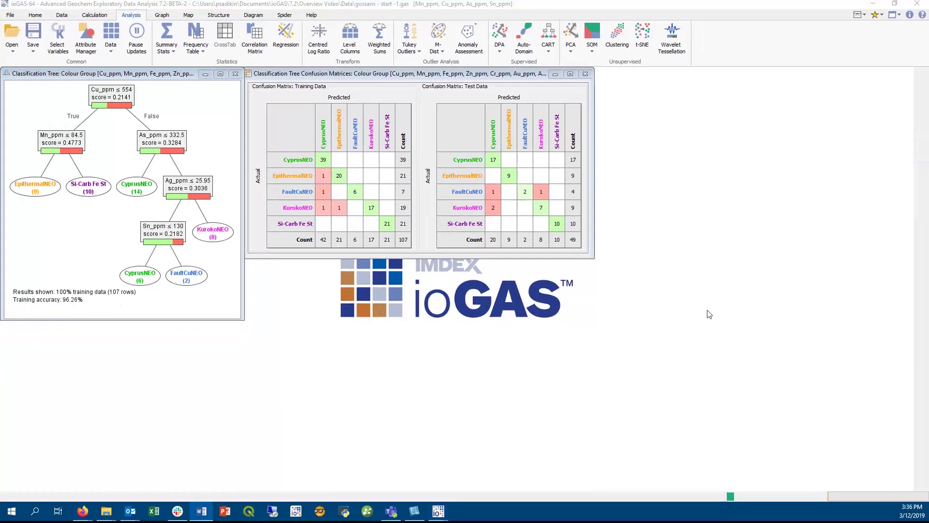
Make the CuGoss gossan sample group invisible in the colour attributes.
key(F3)
click(663, 145)
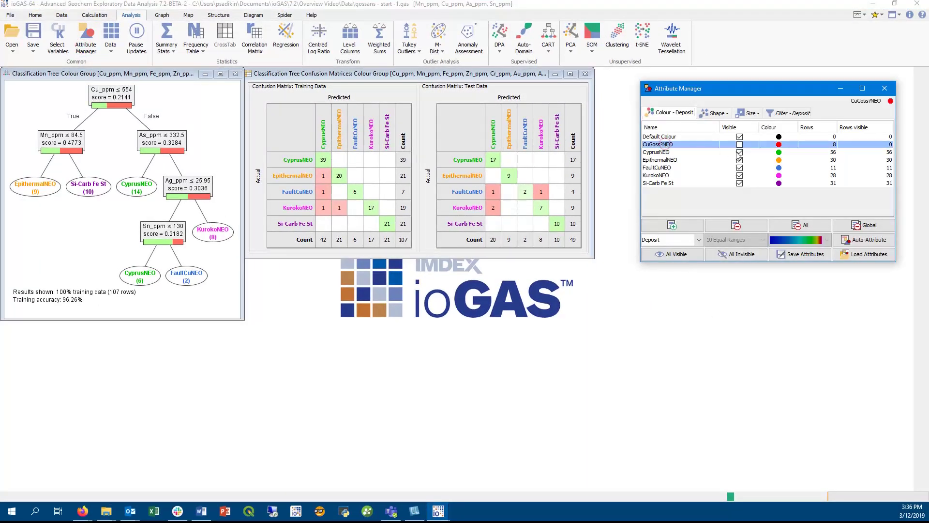
click(162, 75)
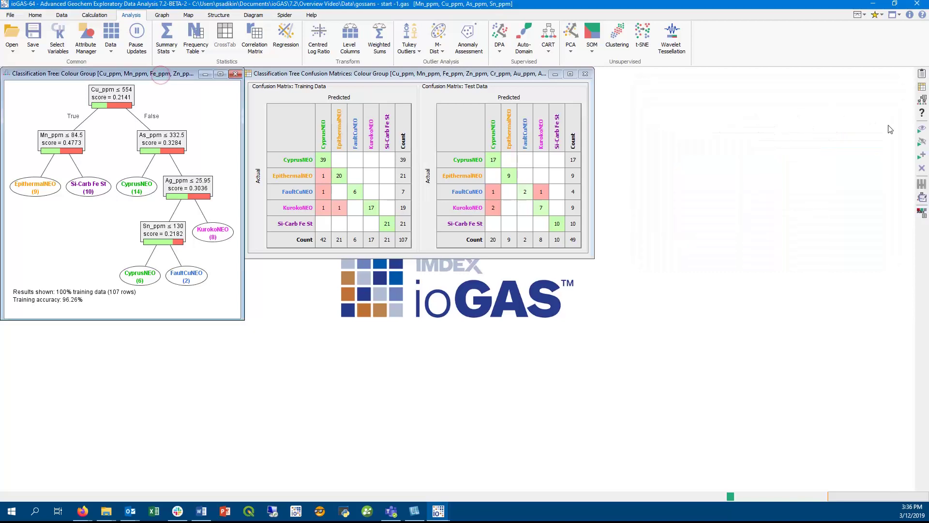
Run the tree on the invisible rows and export predictions under the default column name.
click(921, 132)
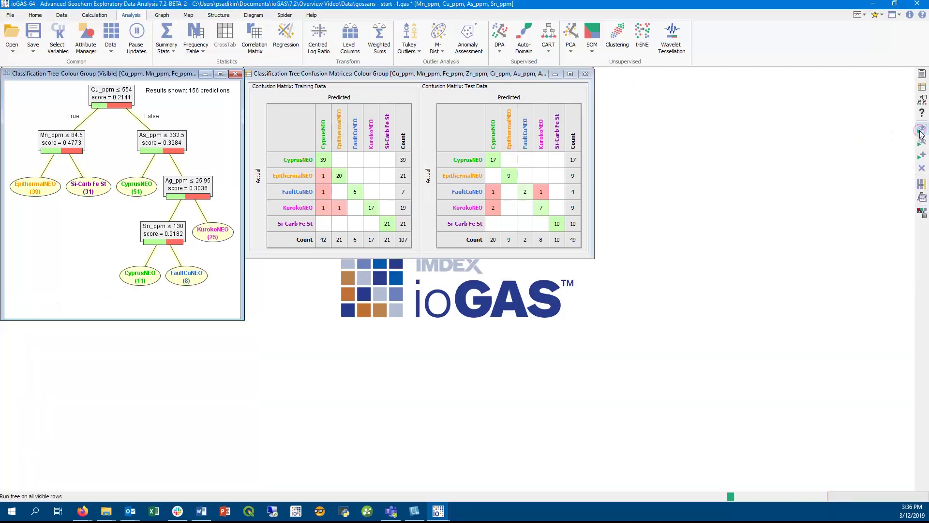
click(922, 141)
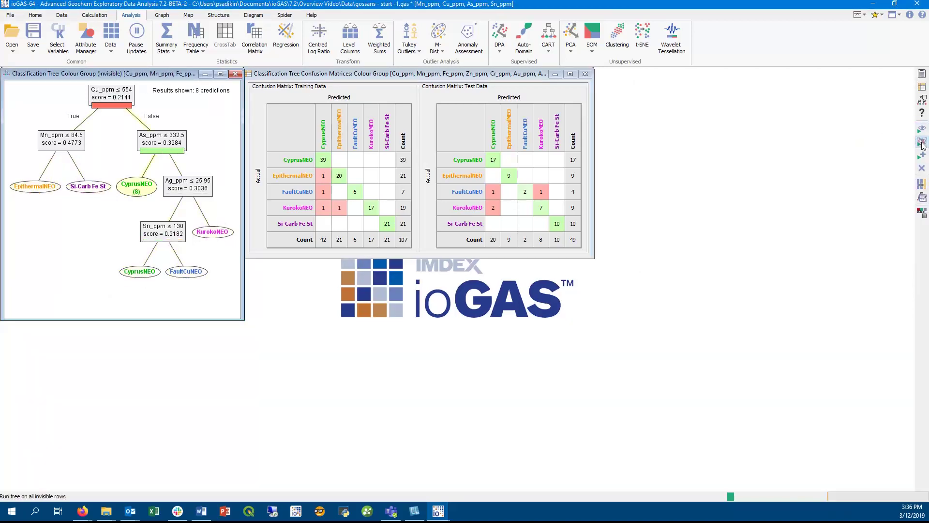
click(85, 38)
click(223, 112)
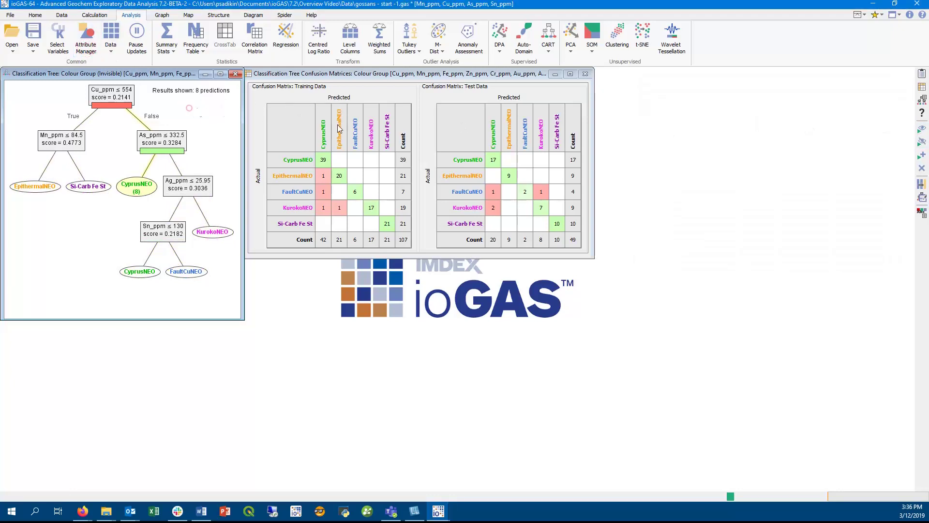
click(922, 155)
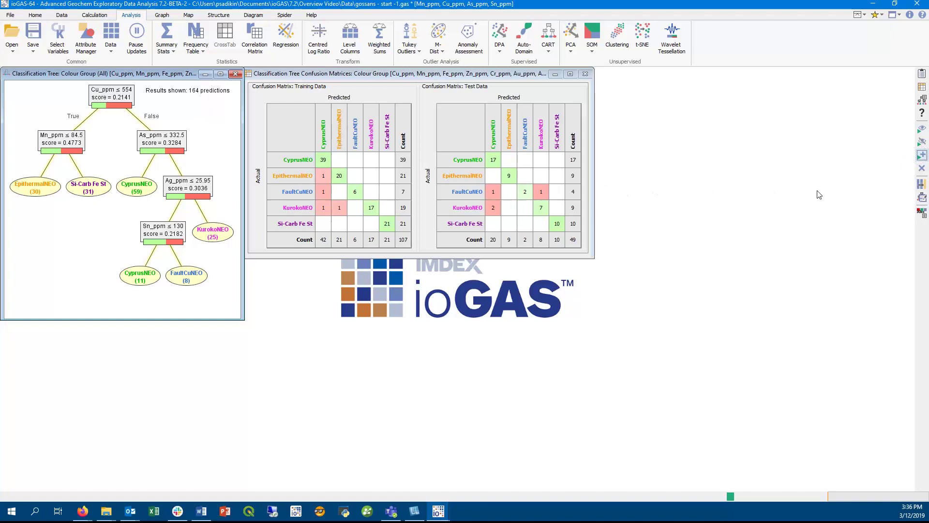
click(922, 141)
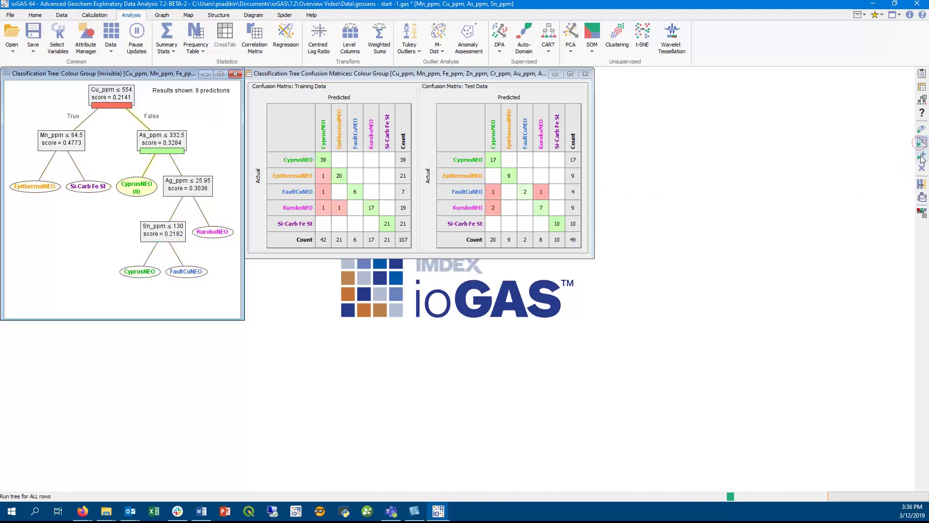
click(922, 185)
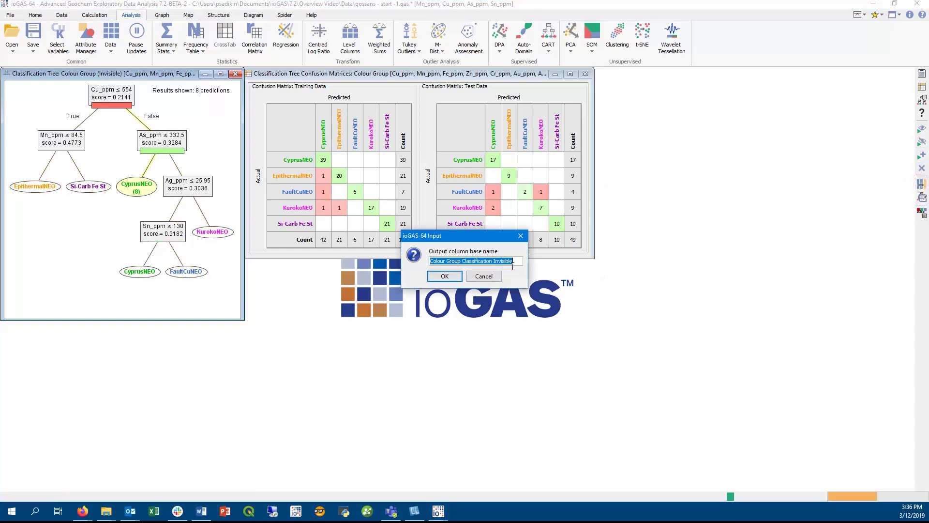
click(448, 276)
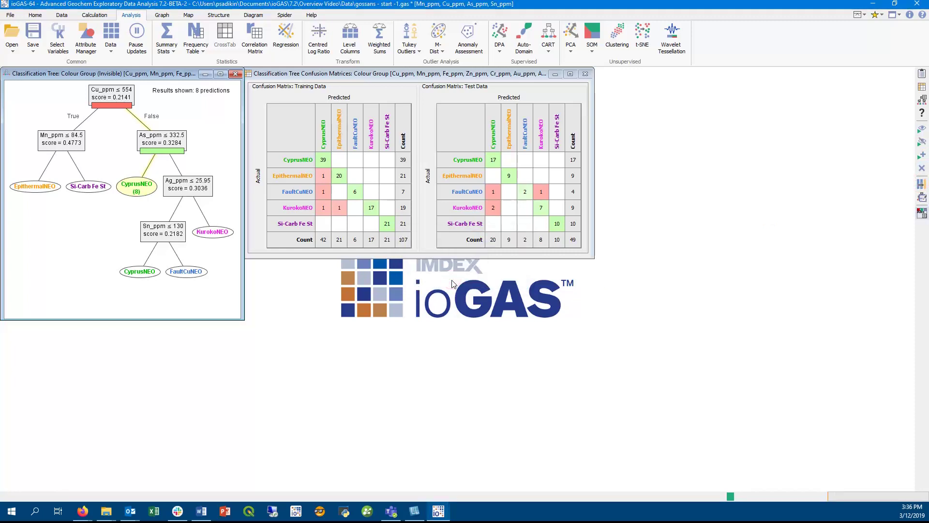
View the full data table, check EU1–EU8 are predicted CyprusNEO, then minimize it.
click(110, 42)
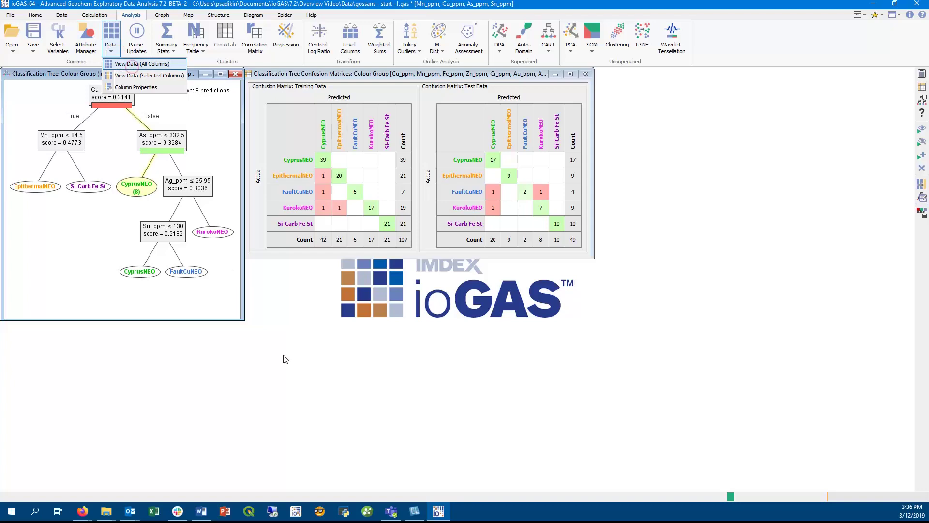
click(132, 64)
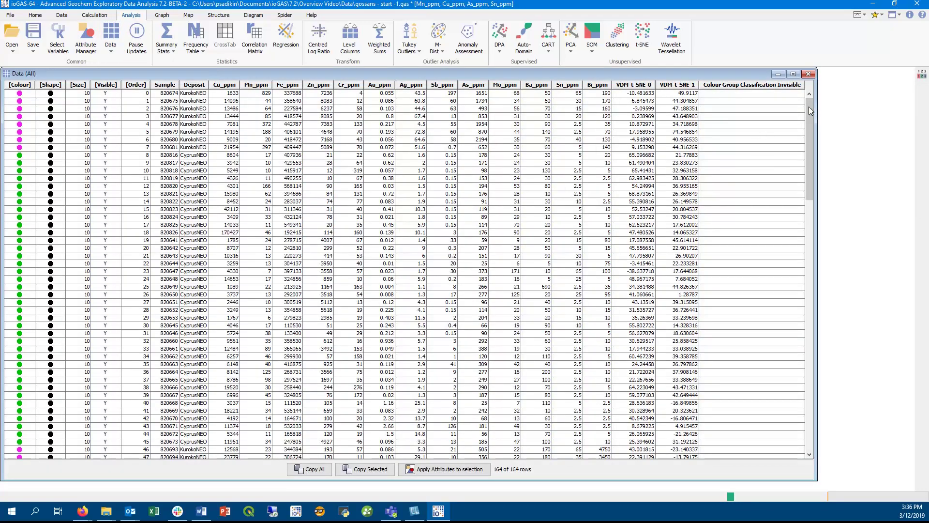
drag(811, 111, 812, 434)
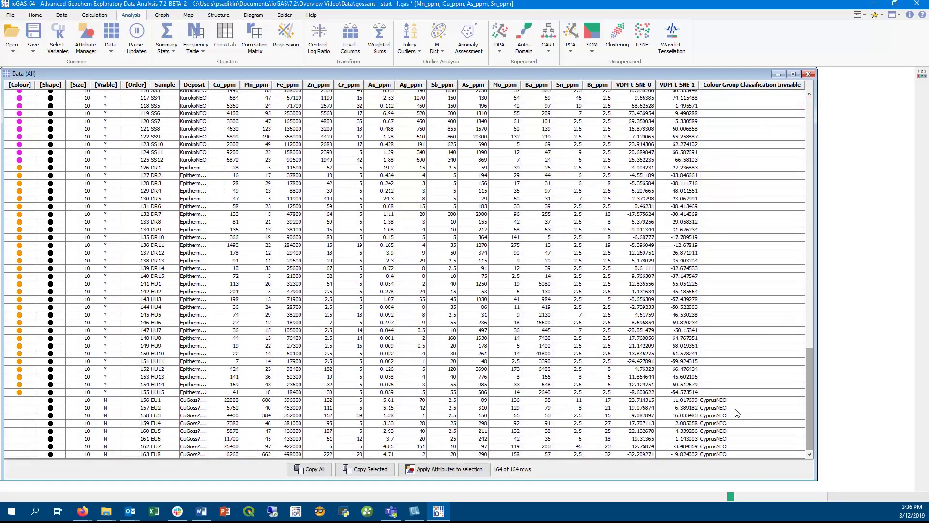
click(736, 405)
click(736, 397)
shift+click(739, 454)
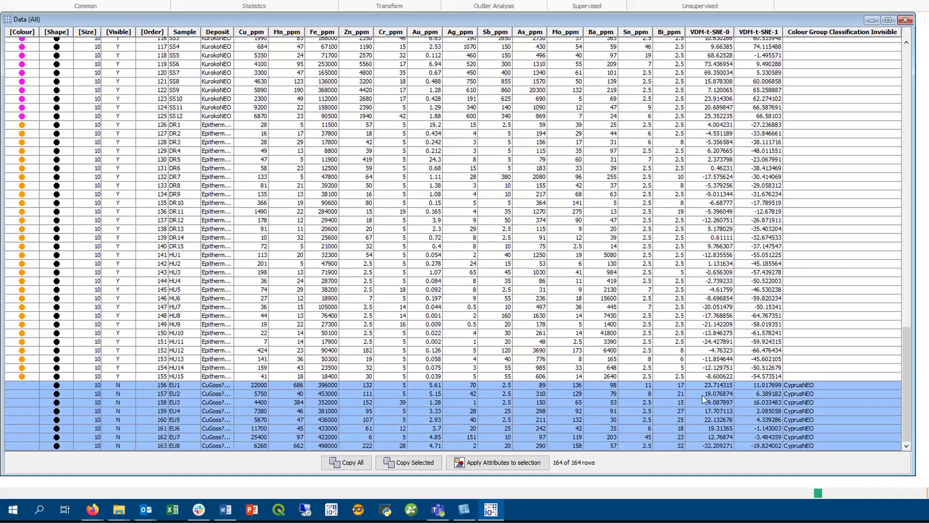
click(871, 22)
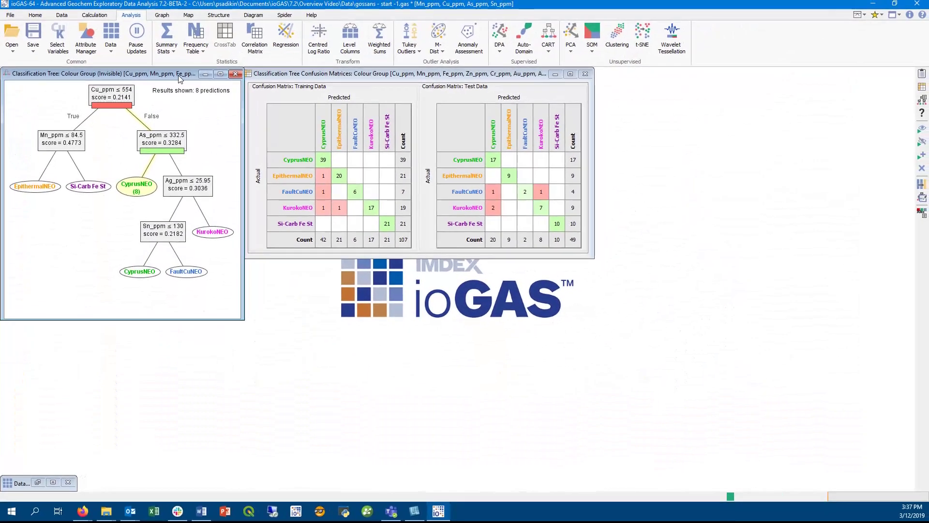
Minimize the tree windows and build a 500-tree random forest with Gini splits.
click(203, 74)
click(555, 74)
click(548, 51)
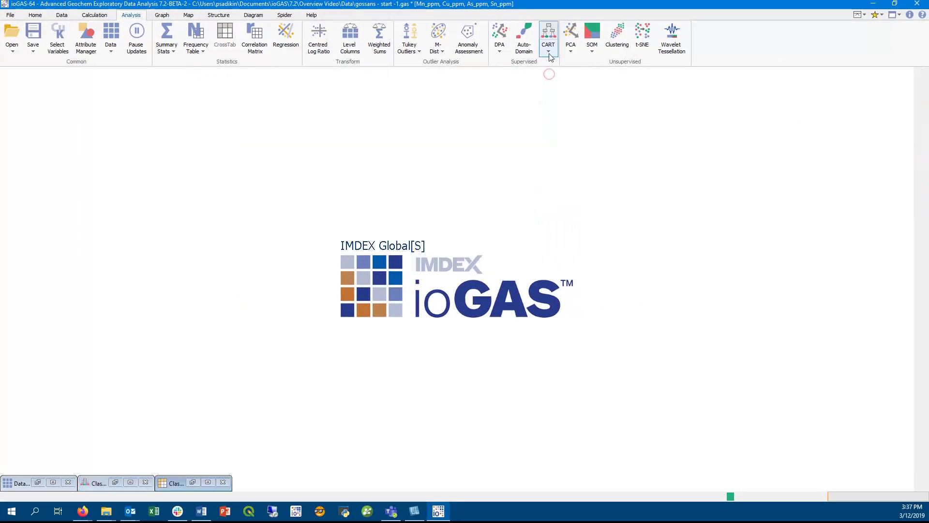
click(558, 76)
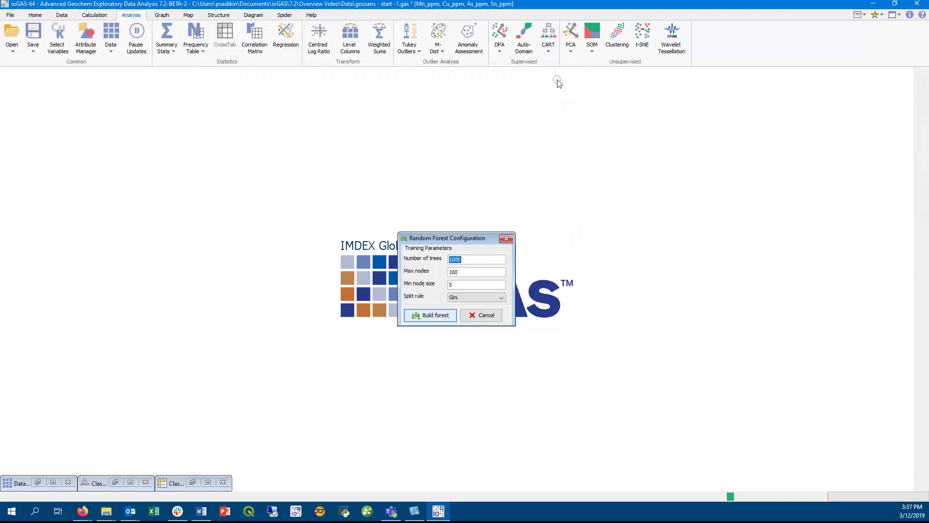
double_click(472, 259)
text(500)
click(484, 297)
click(479, 304)
click(429, 316)
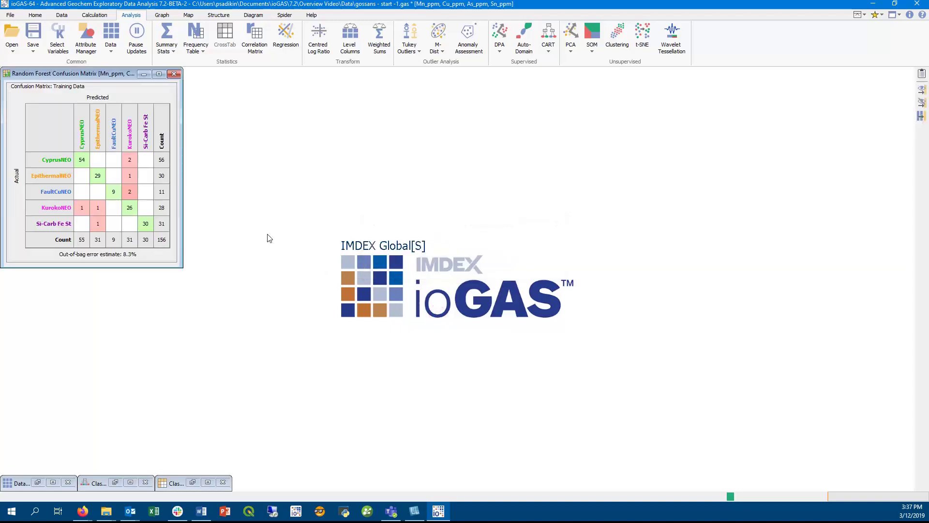
Review the Random Forest Report, including its number of trees, and close it.
click(922, 74)
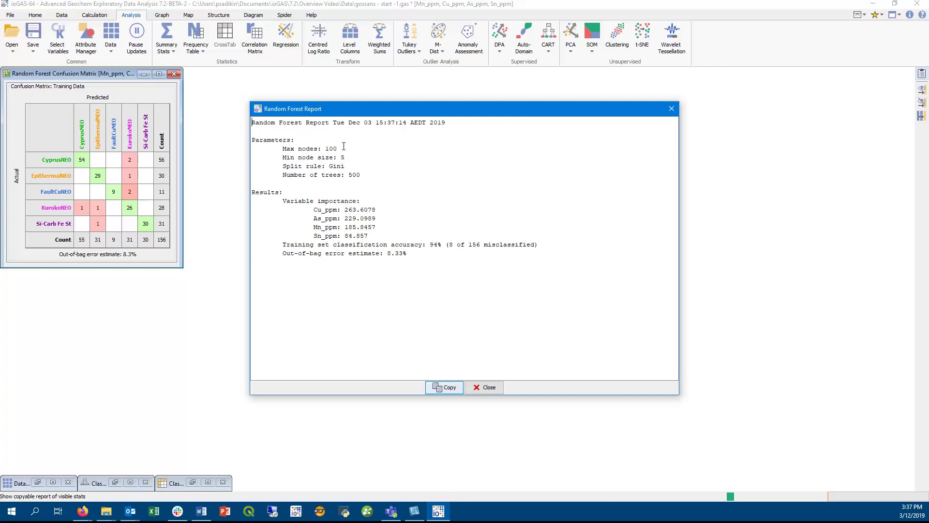
drag(366, 178, 283, 175)
click(389, 182)
click(488, 389)
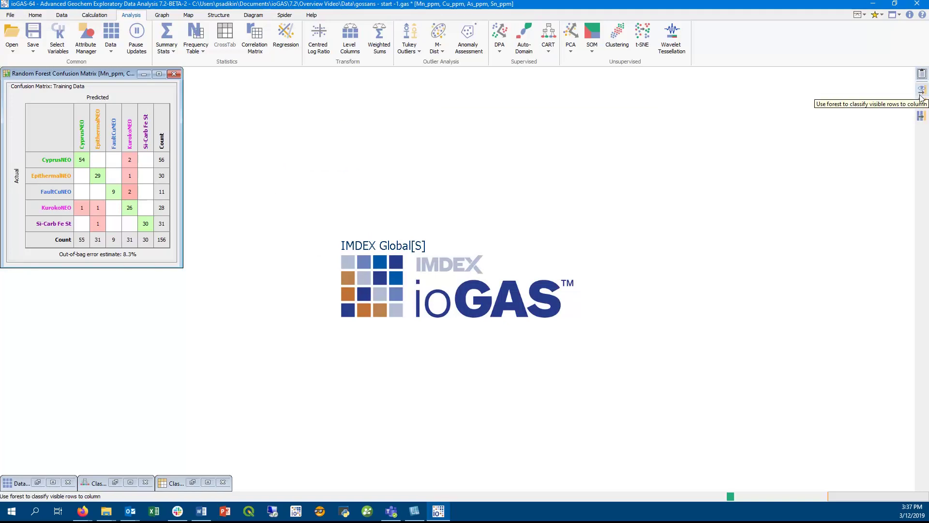
Minimize the confusion matrix and select the 12 element variables excluding Cu_ppm.
click(144, 74)
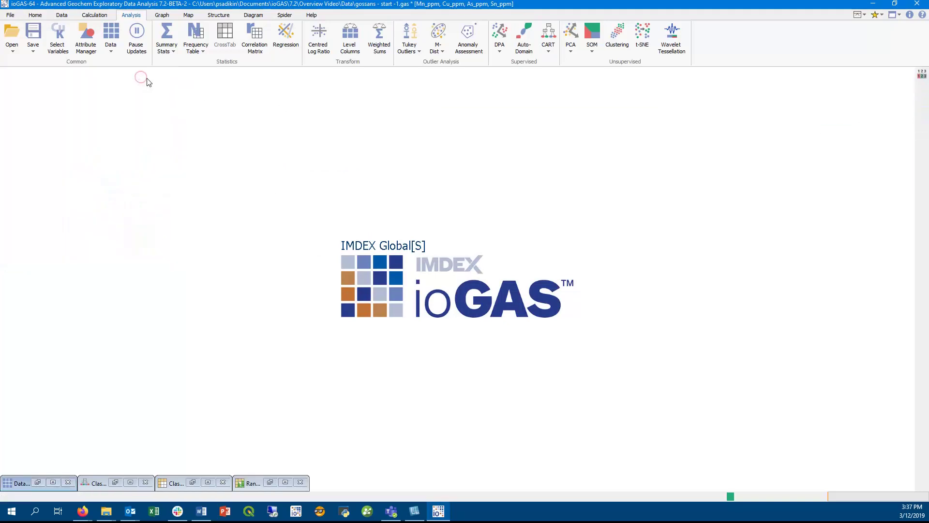
click(551, 52)
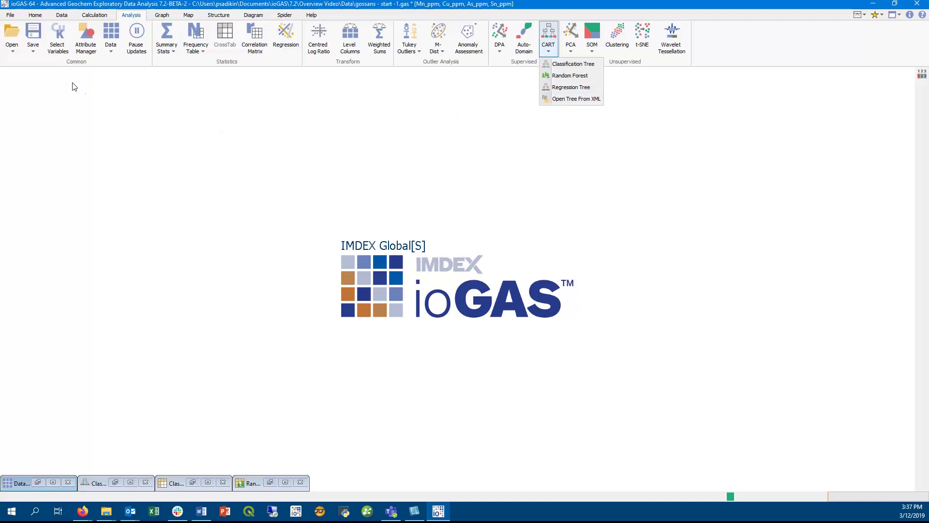
click(57, 37)
click(95, 180)
click(95, 199)
double_click(141, 127)
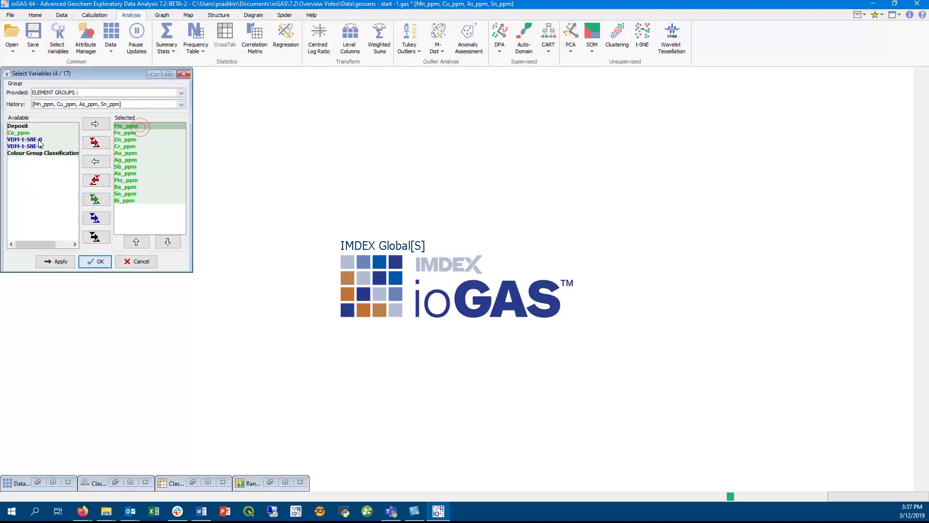
click(97, 259)
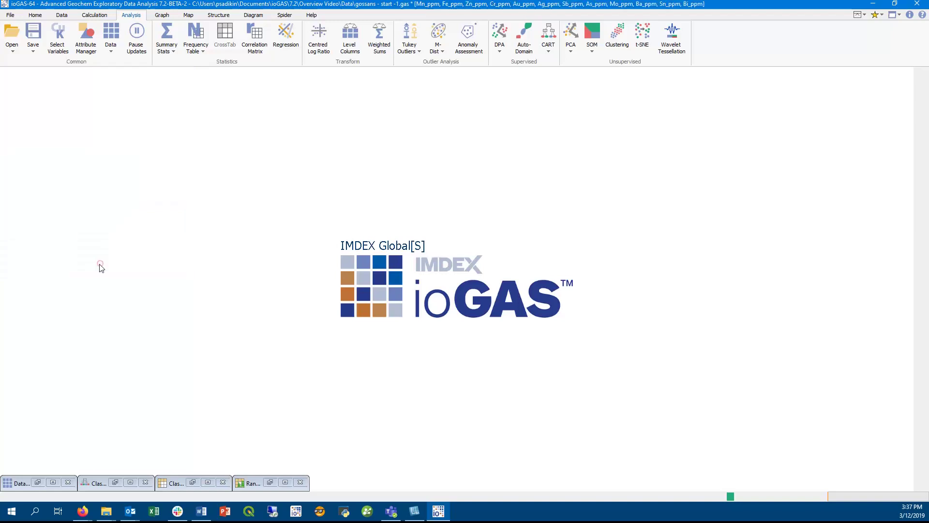
Train a regression tree with Cu_ppm as the response and no data partitioning.
click(549, 49)
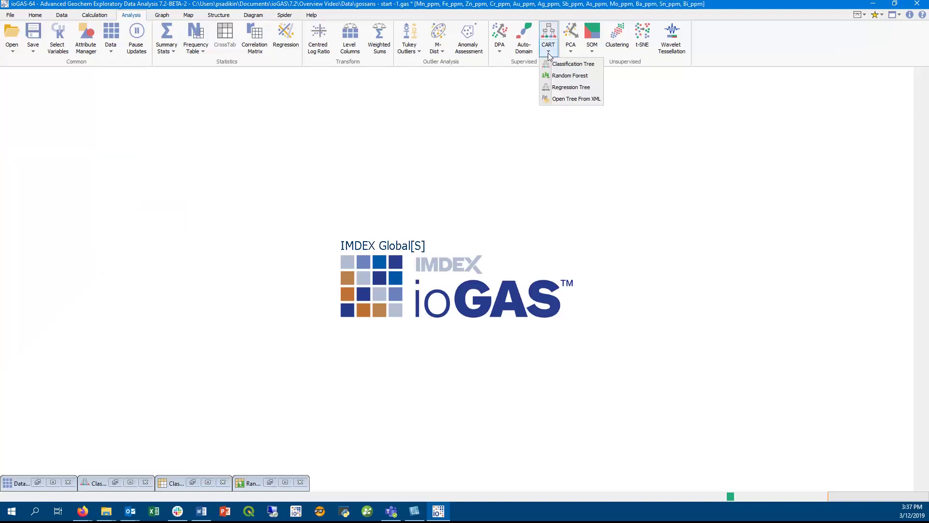
click(561, 86)
click(484, 214)
click(484, 214)
double_click(477, 255)
click(450, 285)
click(450, 284)
click(451, 364)
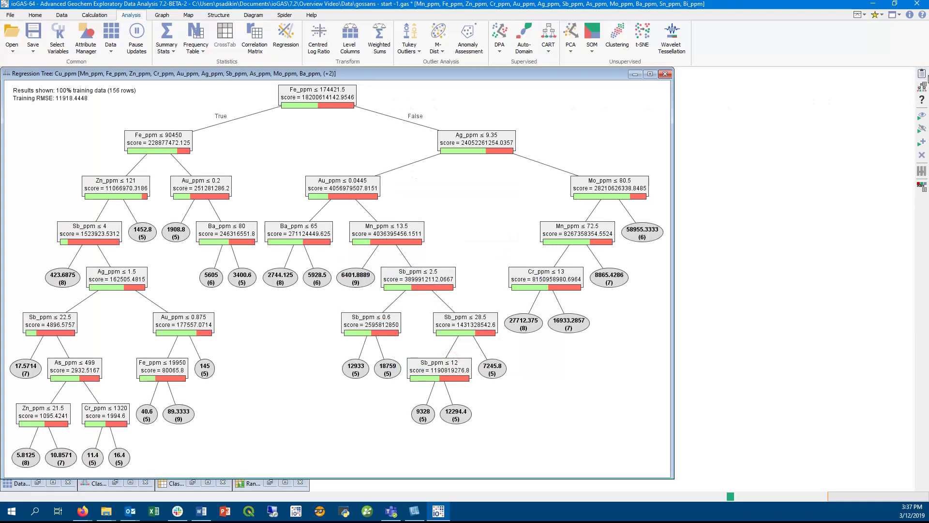
Check the training RMSE of 11918.4448 in the tree report, then close it.
click(922, 74)
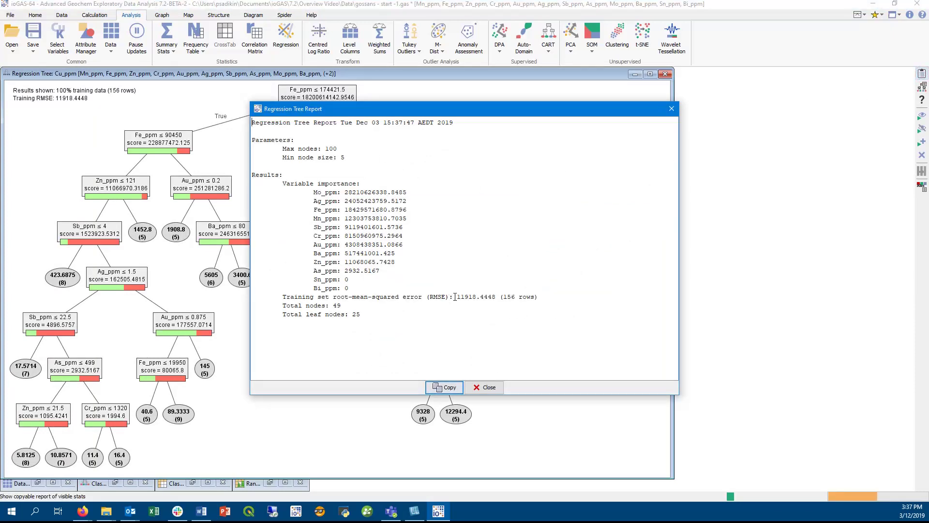
drag(455, 296, 535, 297)
click(537, 297)
click(489, 387)
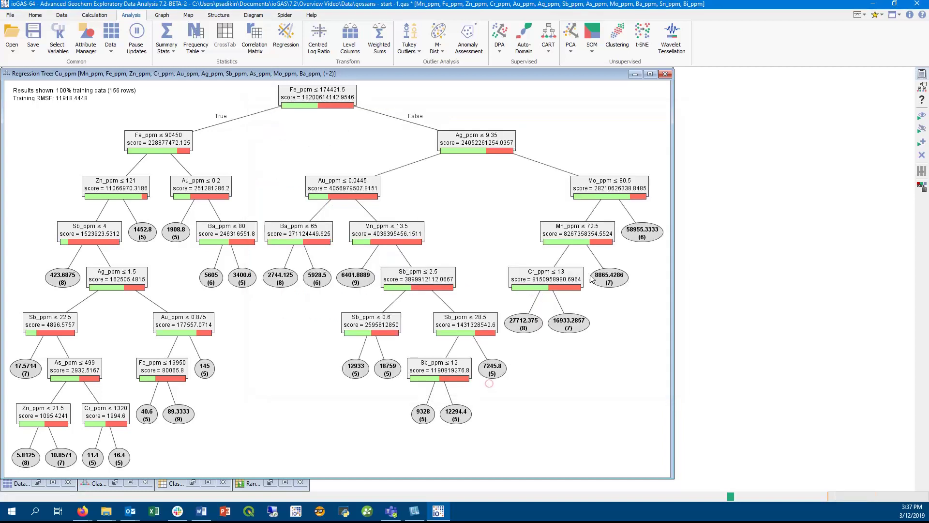
Run the regression tree on the invisible rows and export results under the default column name.
click(921, 116)
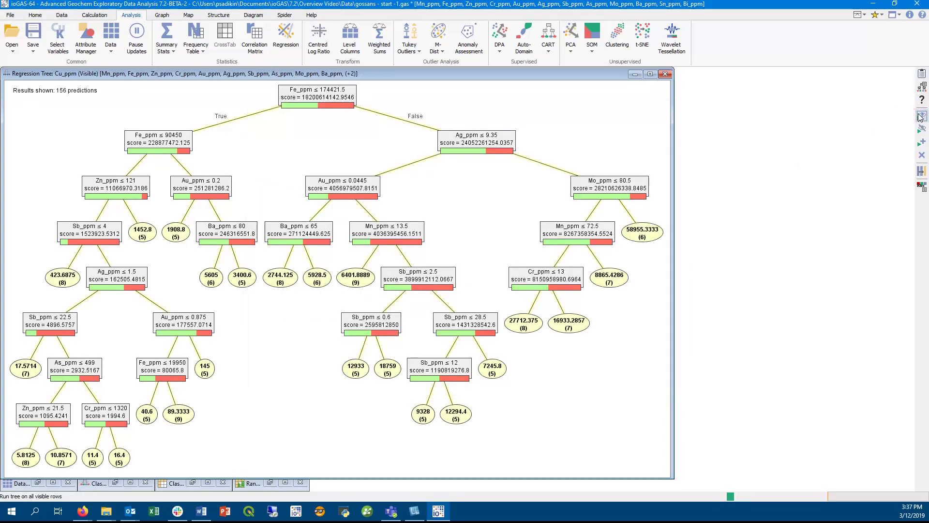
click(922, 129)
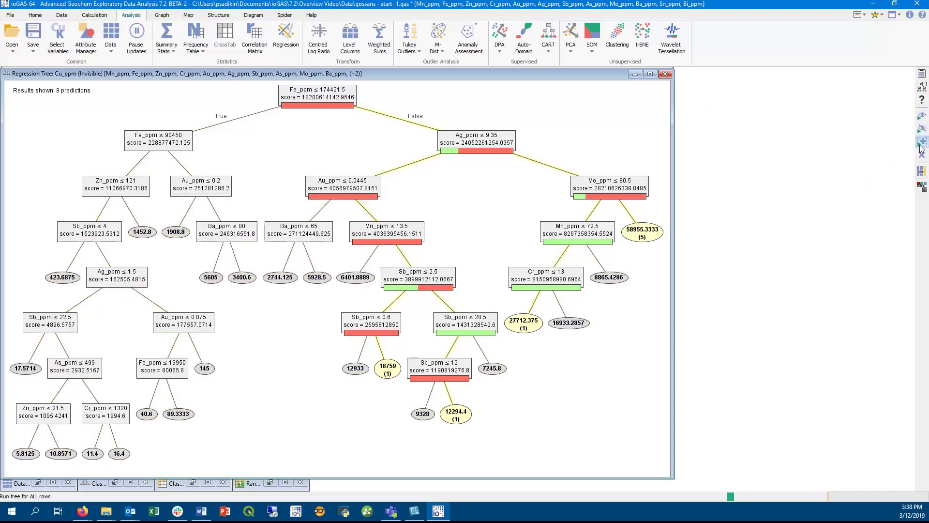
click(922, 129)
click(922, 130)
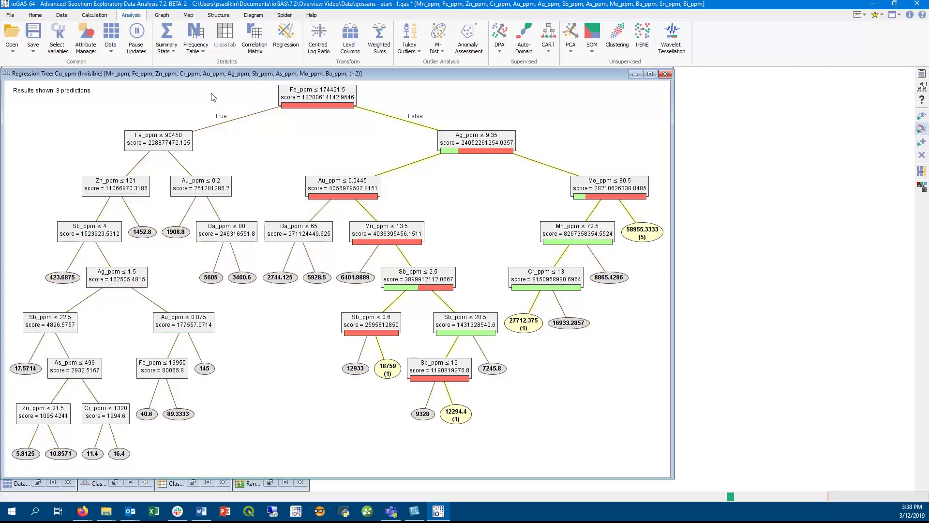
click(922, 171)
click(480, 262)
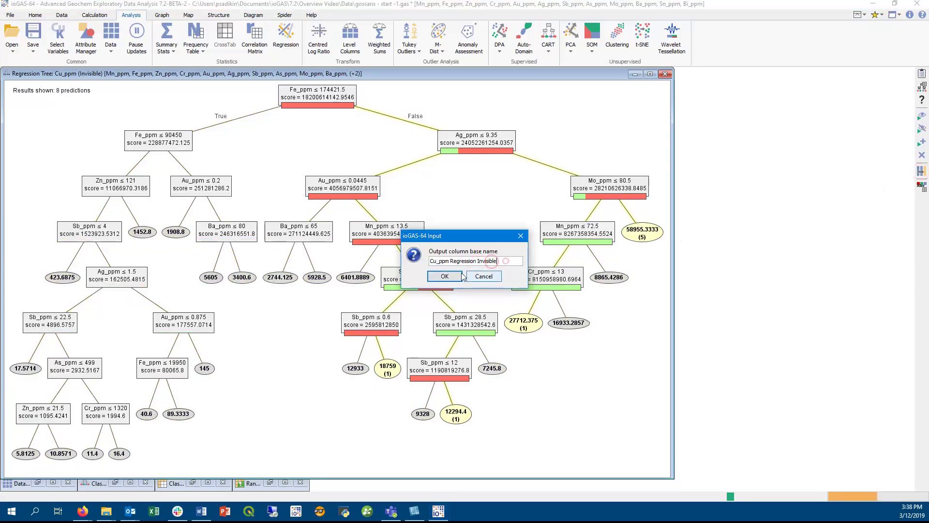
click(444, 276)
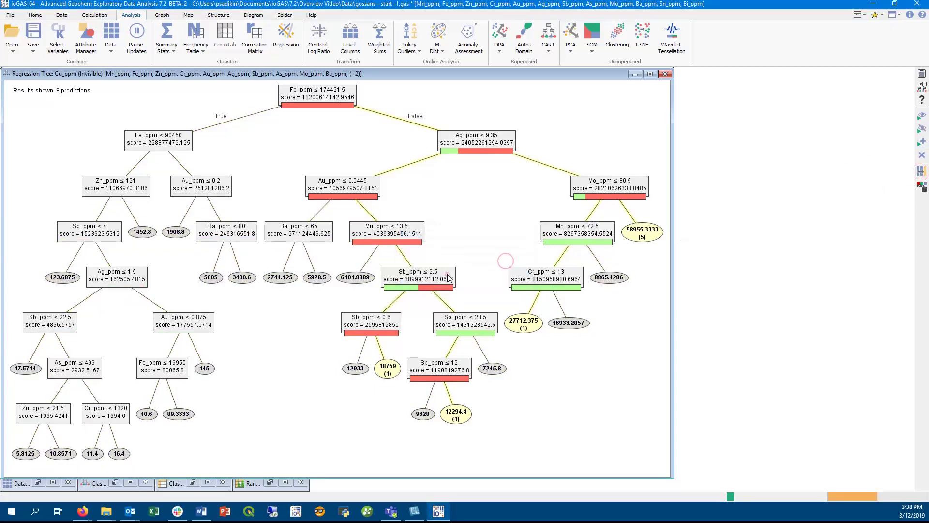
Display Cu_ppm with the new prediction and residual columns in a Selected Columns table.
click(58, 38)
click(95, 181)
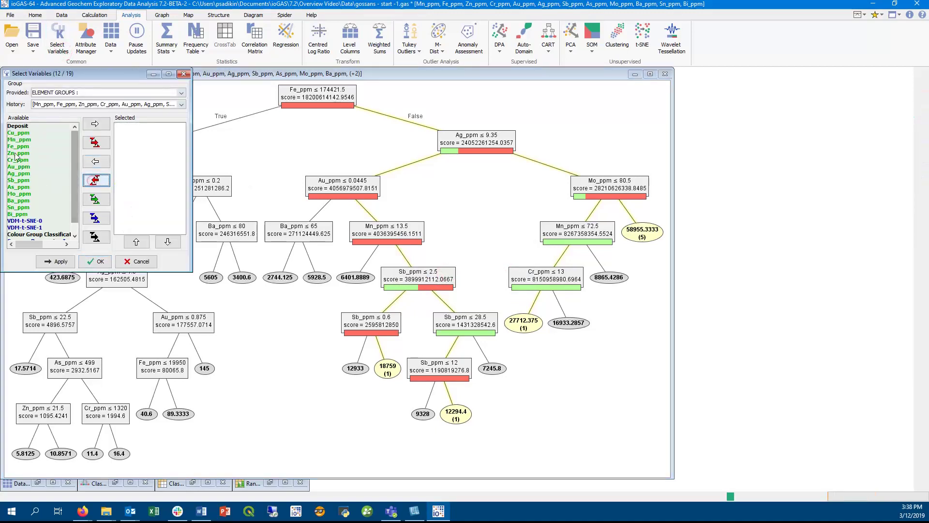
double_click(20, 133)
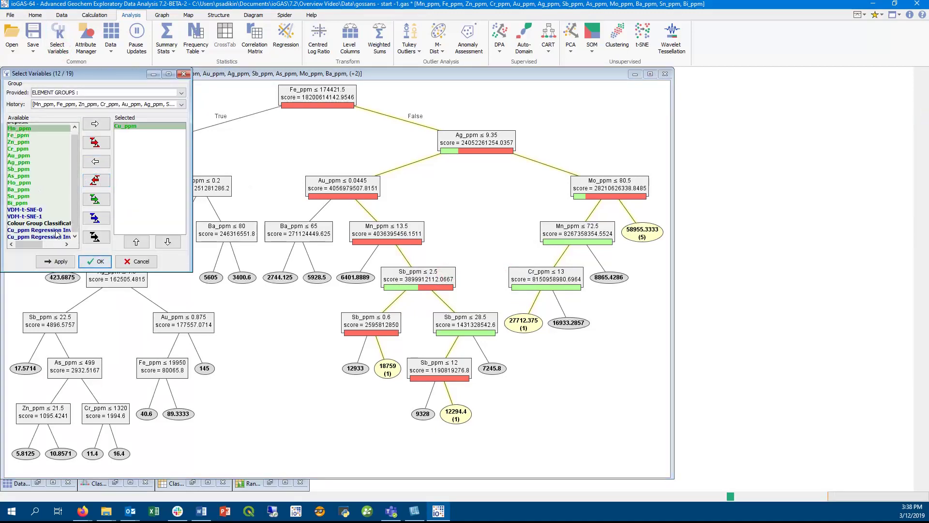
double_click(46, 235)
double_click(55, 233)
click(101, 260)
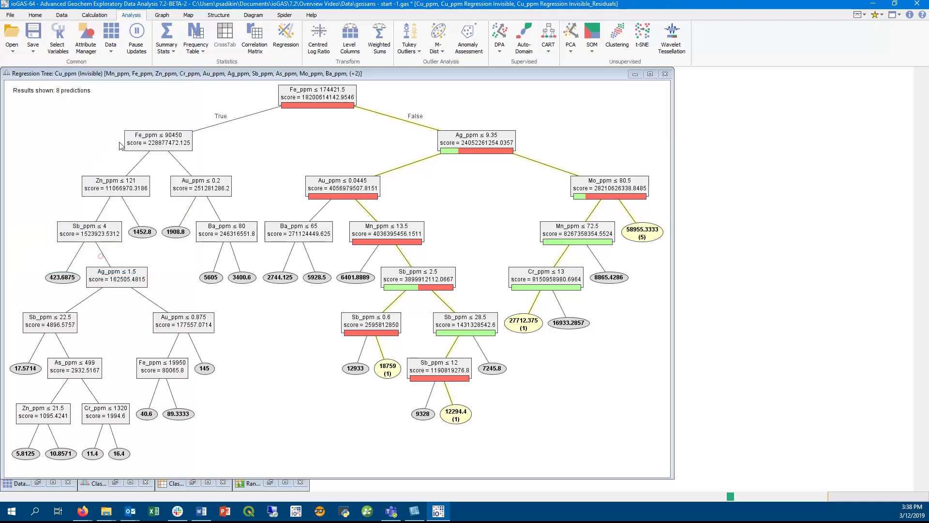
click(111, 50)
click(136, 77)
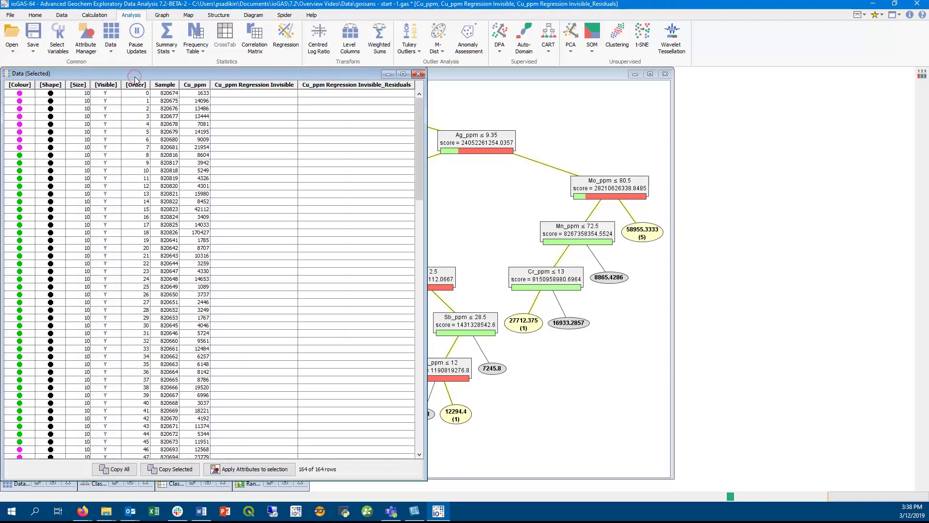
drag(417, 119, 411, 382)
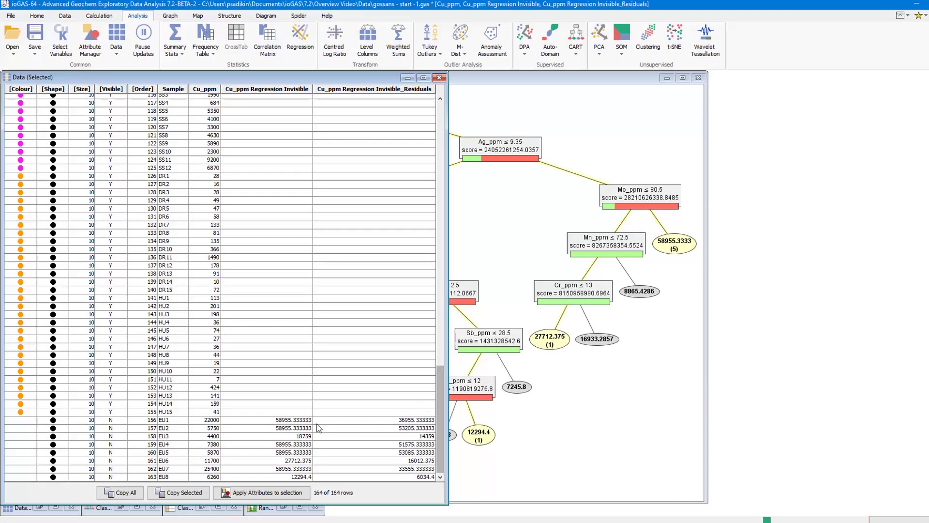
click(319, 426)
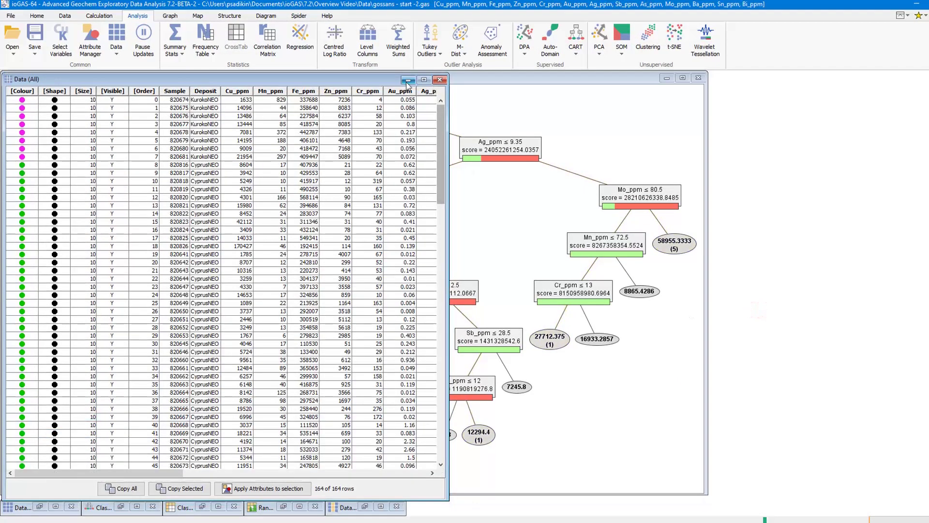
Minimize the data table and regression tree, review the classification tree, then minimize it.
click(408, 79)
click(667, 78)
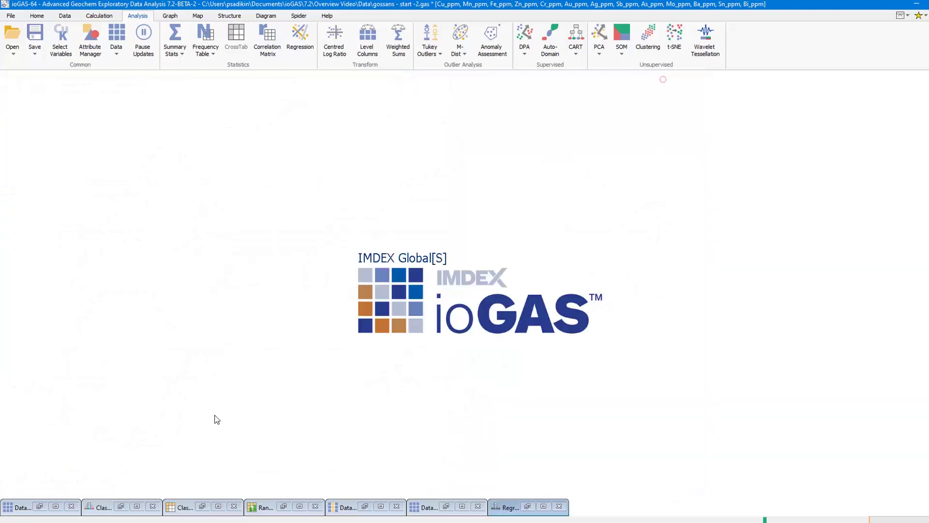
click(124, 506)
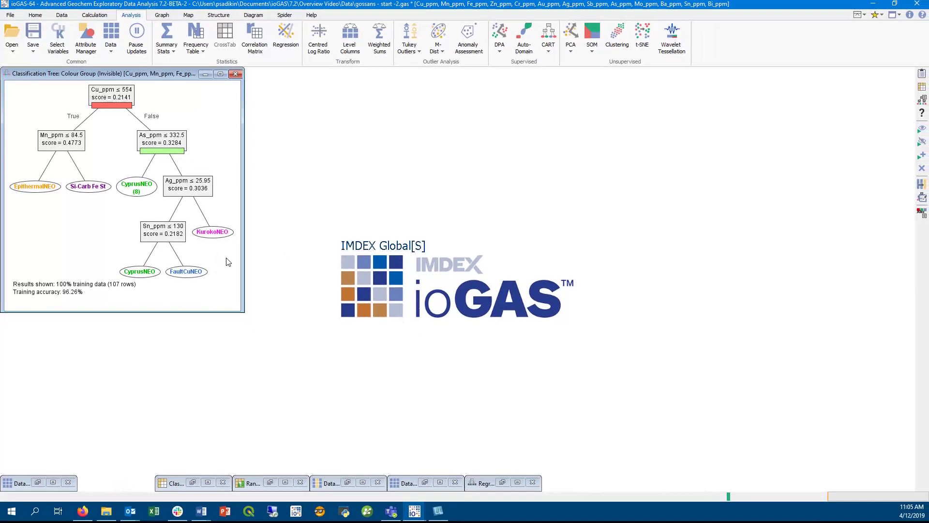
click(205, 73)
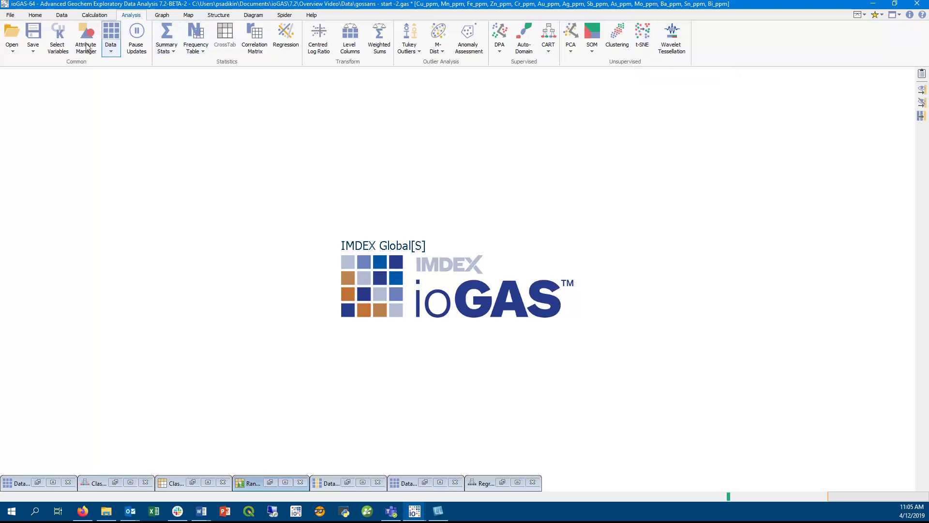
Keep the 13 selected variables and set up t-SNE with the van der Maaten library and Barnes Hut method.
click(58, 41)
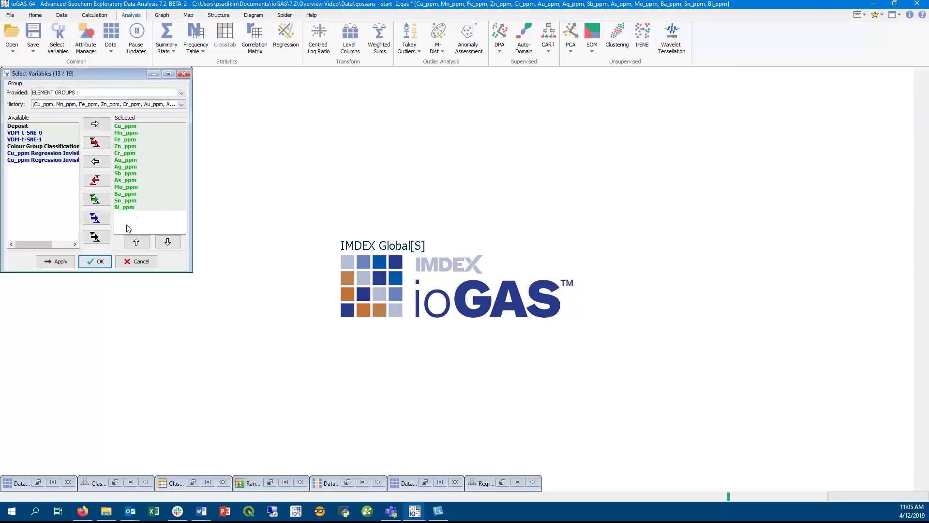
click(105, 266)
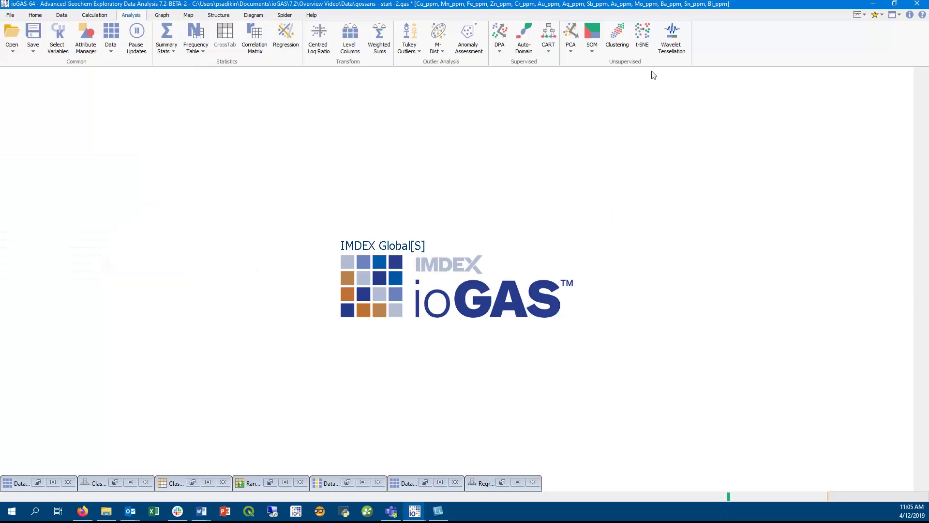
click(643, 43)
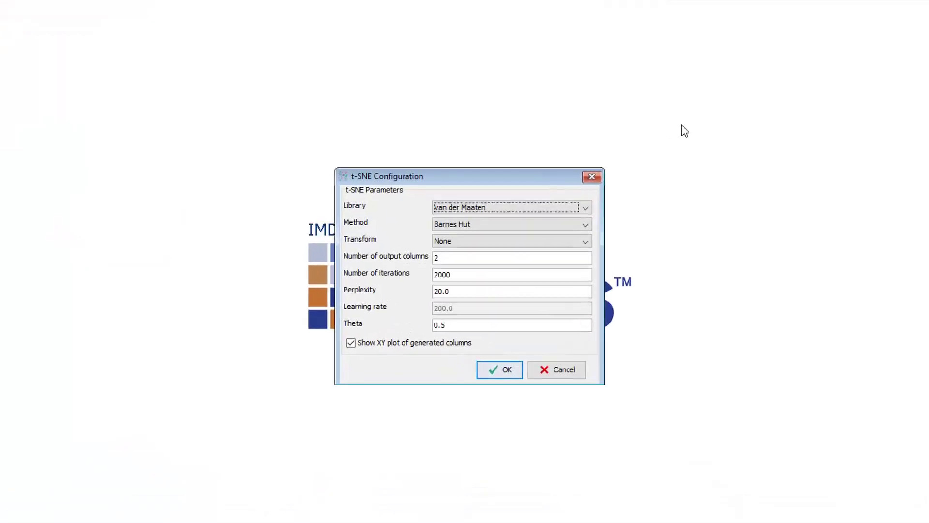
click(643, 175)
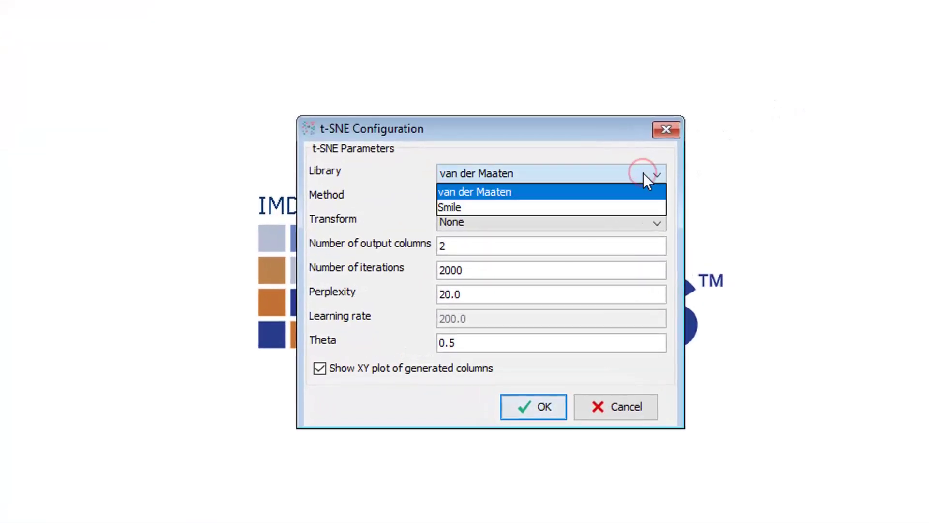
click(643, 173)
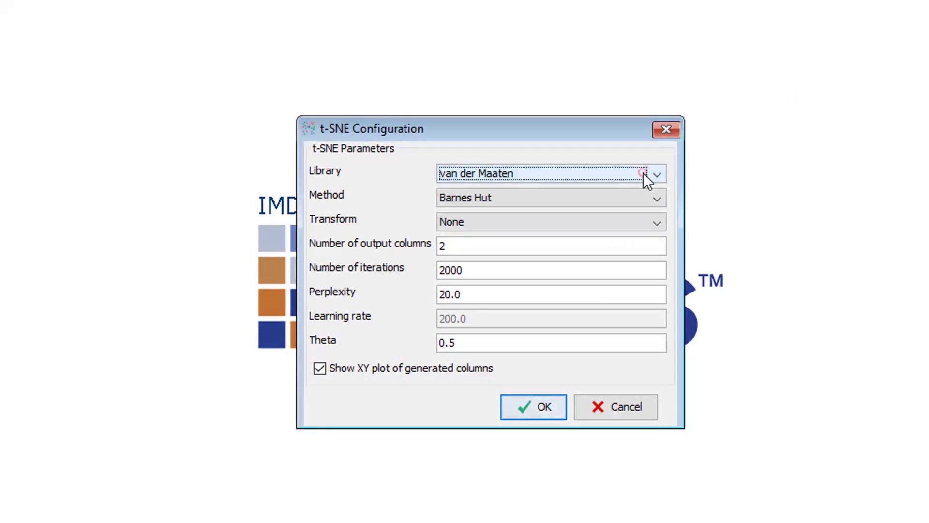
click(652, 196)
click(651, 194)
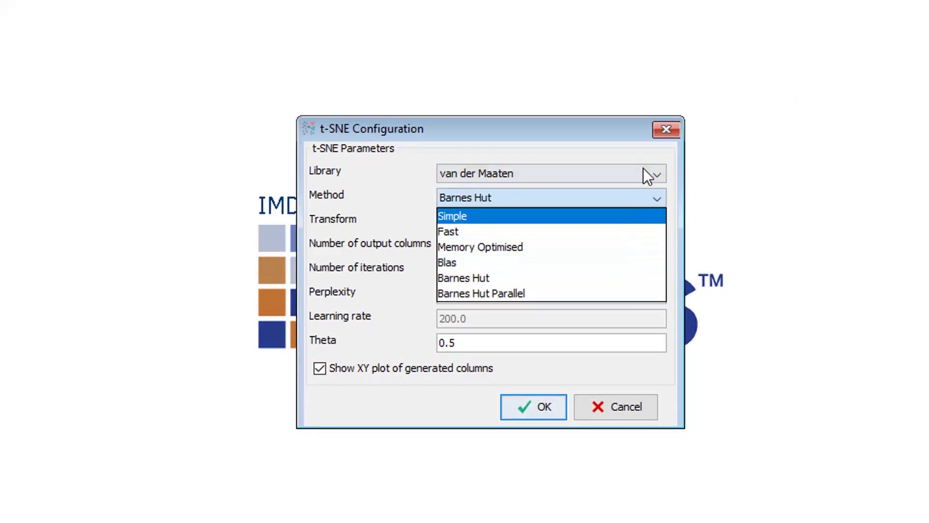
click(635, 146)
Run t-SNE with the Log 10, Z-Score, Scale 0.0 to 1.0 transform, overwriting the VDM-t-SNE columns.
click(657, 221)
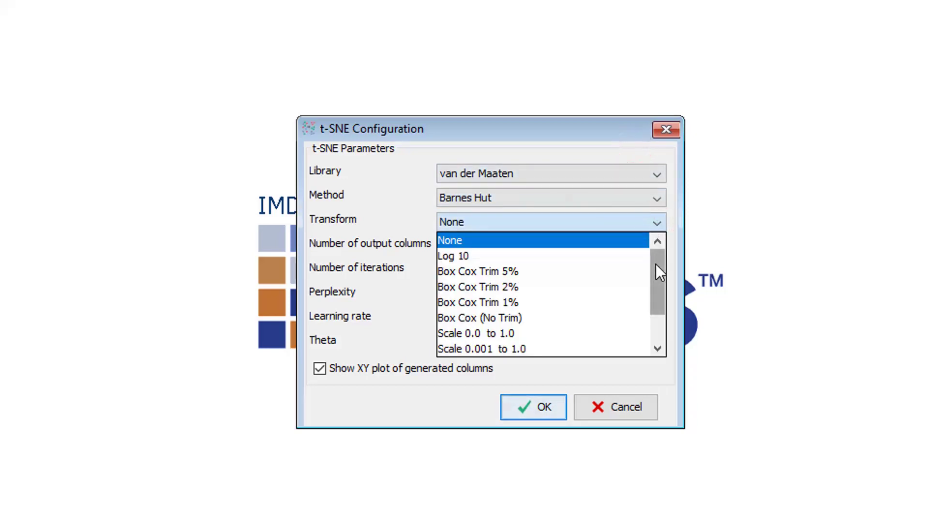
drag(656, 264, 654, 300)
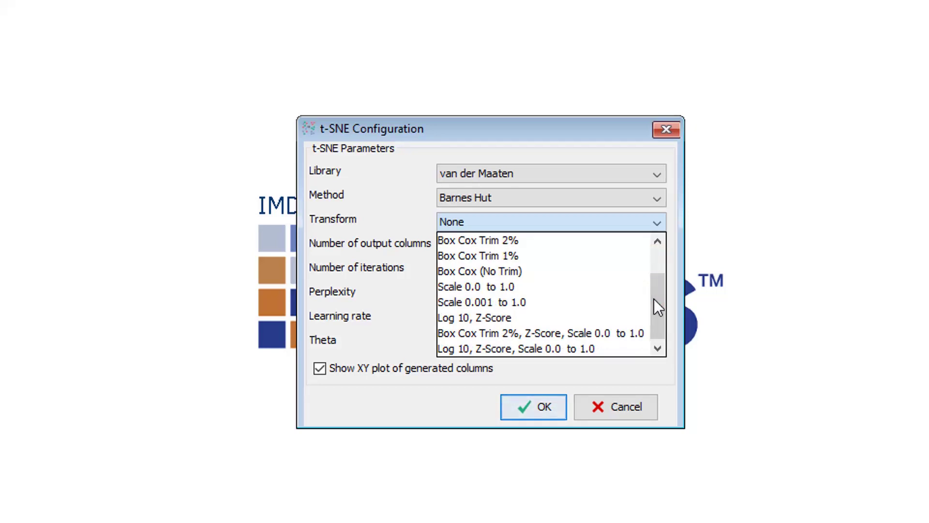
click(621, 361)
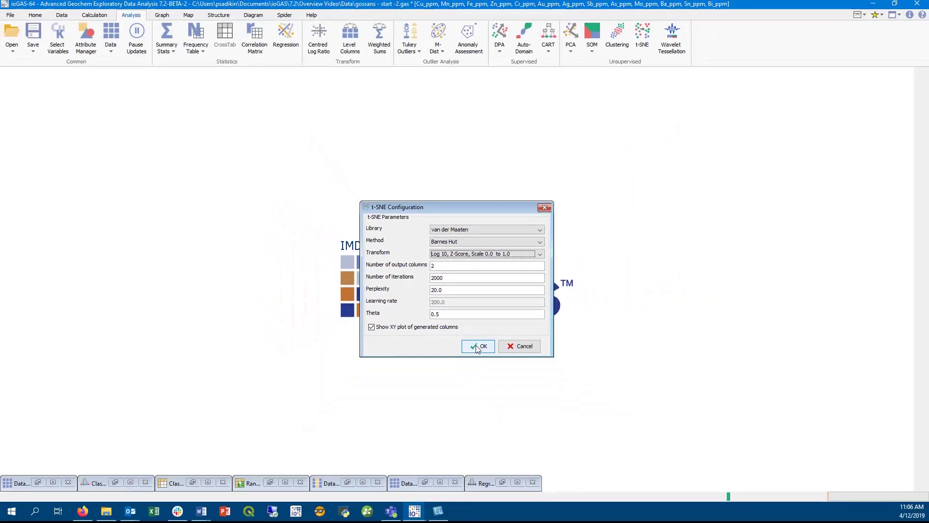
click(477, 347)
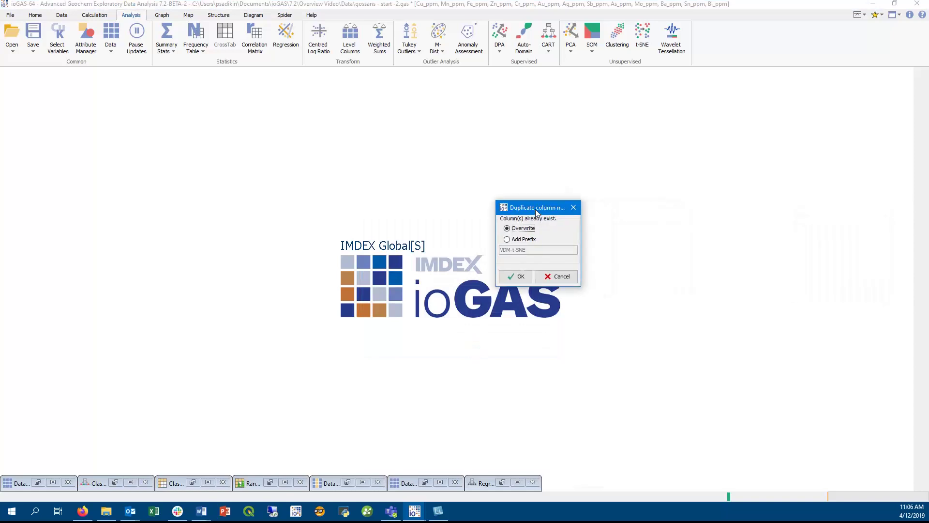
click(496, 199)
click(495, 190)
click(483, 235)
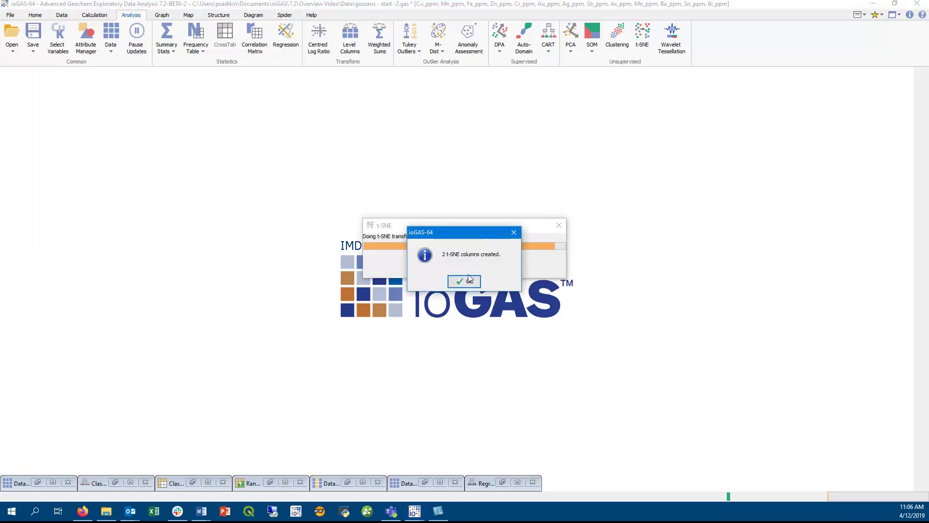
Enlarge the t-SNE plot and turn on item labels and outlined symbols in Rendering Settings.
click(467, 283)
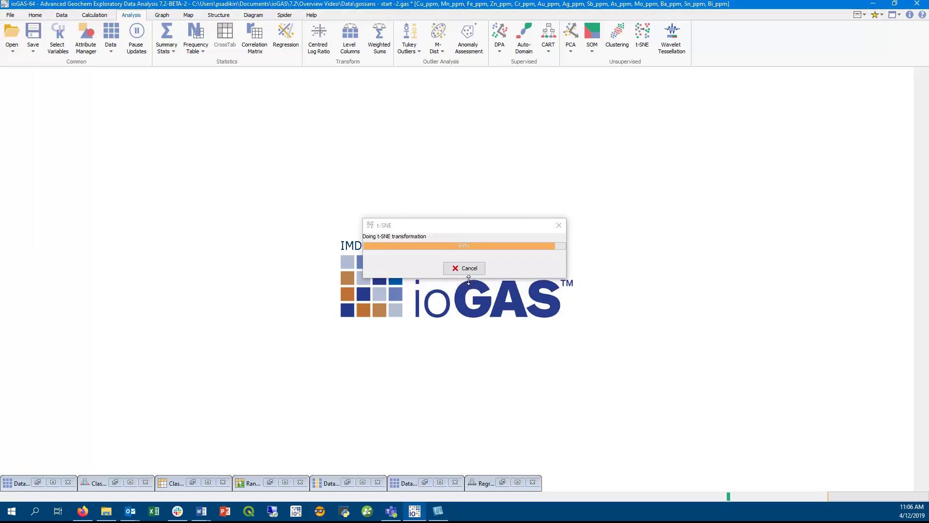
drag(330, 285, 623, 391)
drag(418, 74, 450, 82)
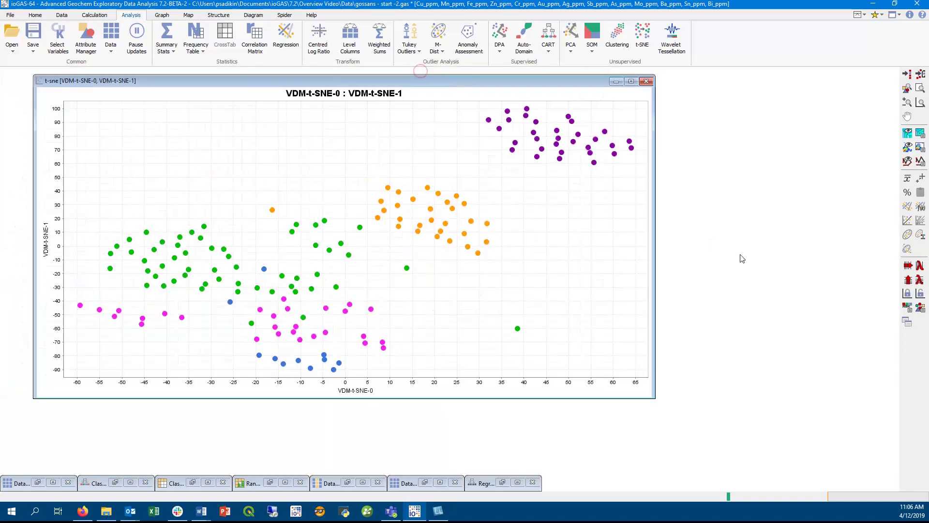
click(922, 308)
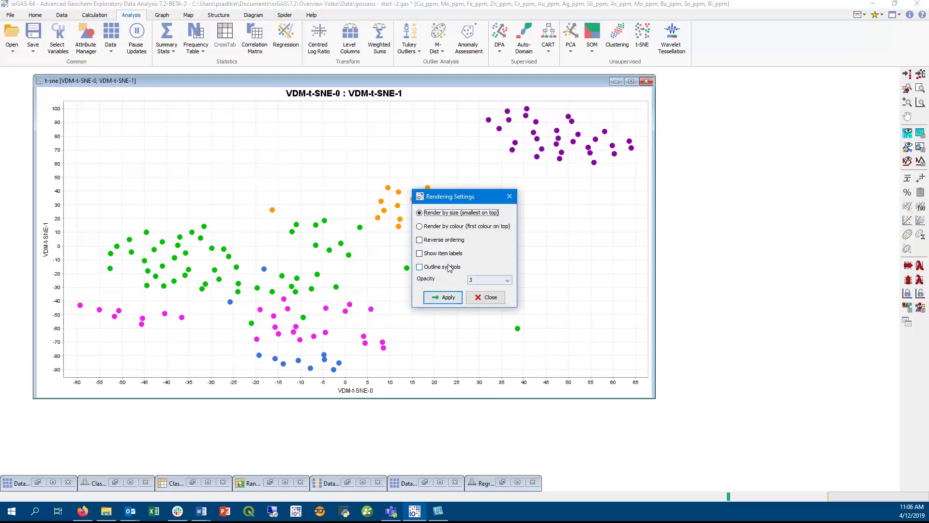
click(449, 267)
click(448, 253)
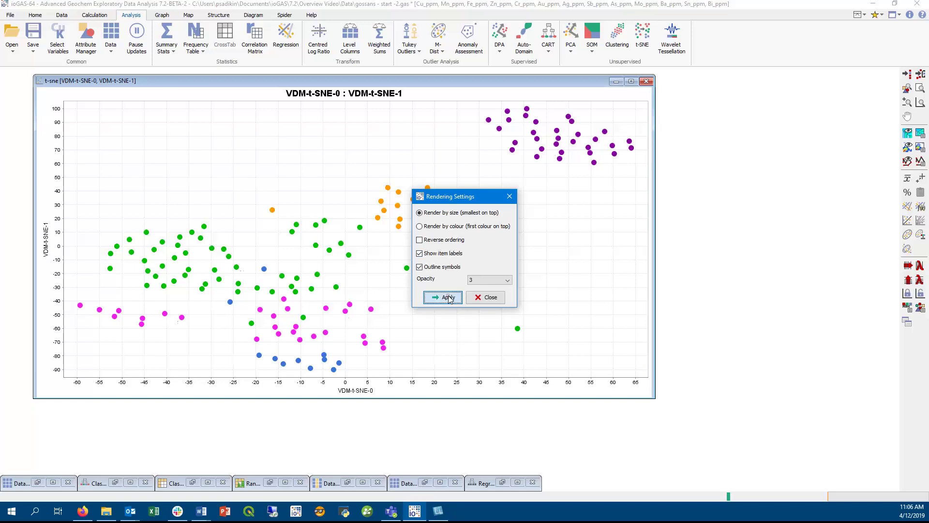
click(443, 297)
click(492, 301)
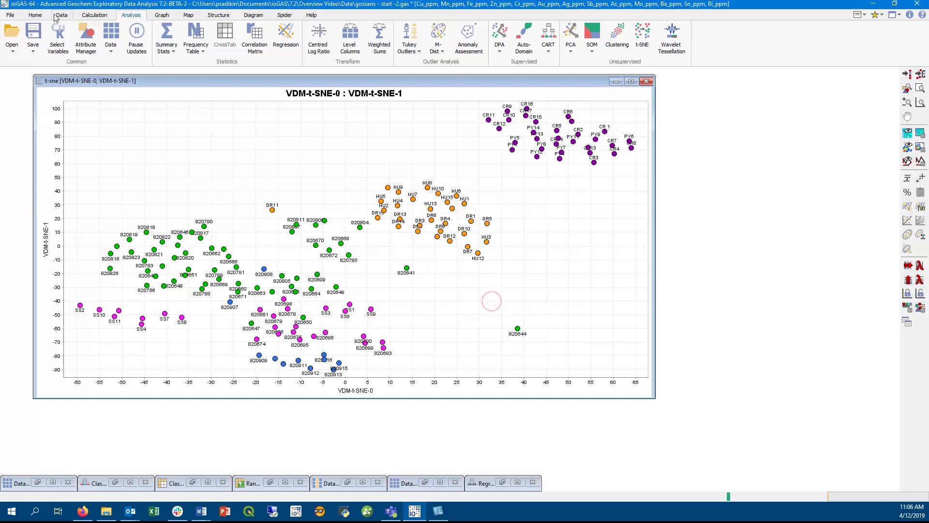
Label the plot points by the Deposit column.
click(62, 15)
click(196, 41)
double_click(58, 90)
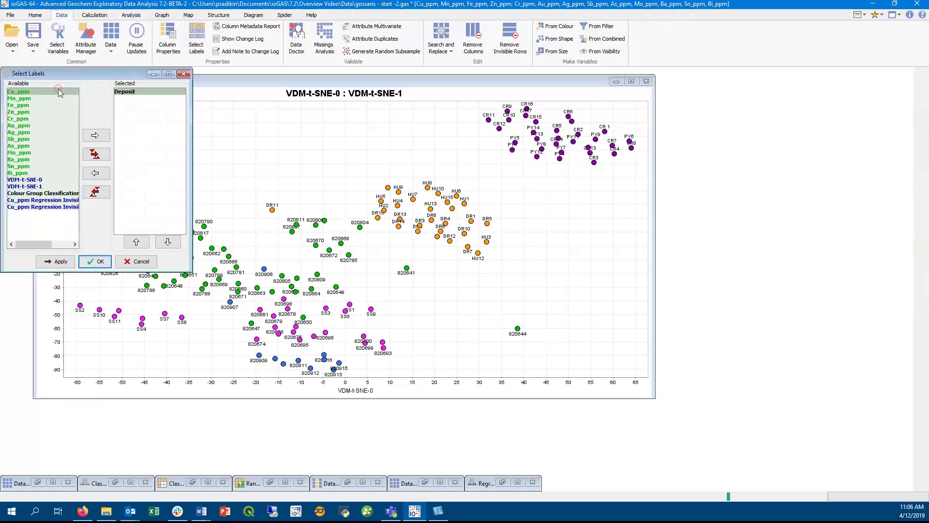
click(99, 262)
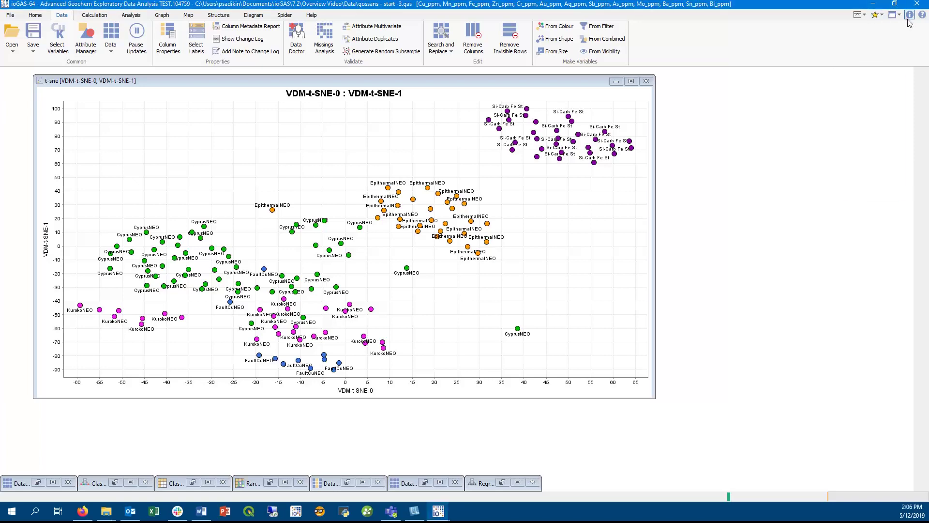
Show the Deposit colour legend and review the label column selection without changes.
click(908, 17)
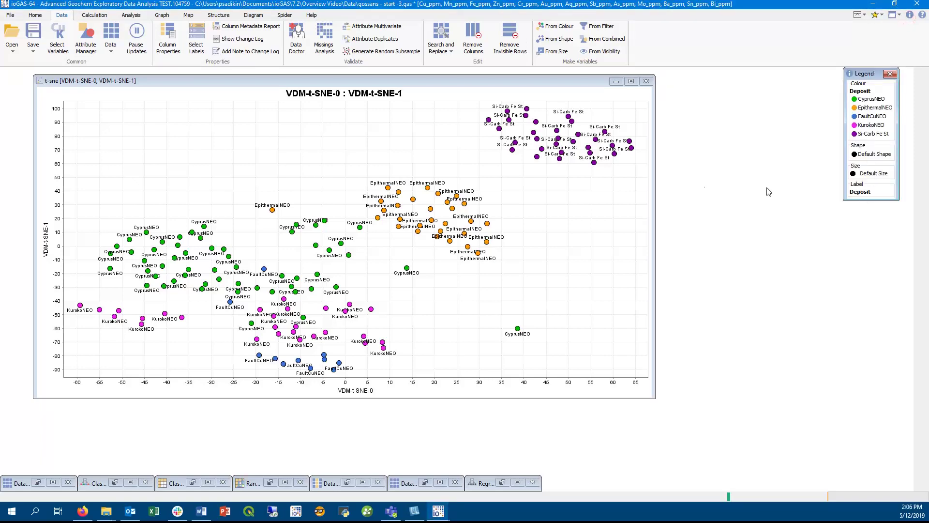
click(197, 44)
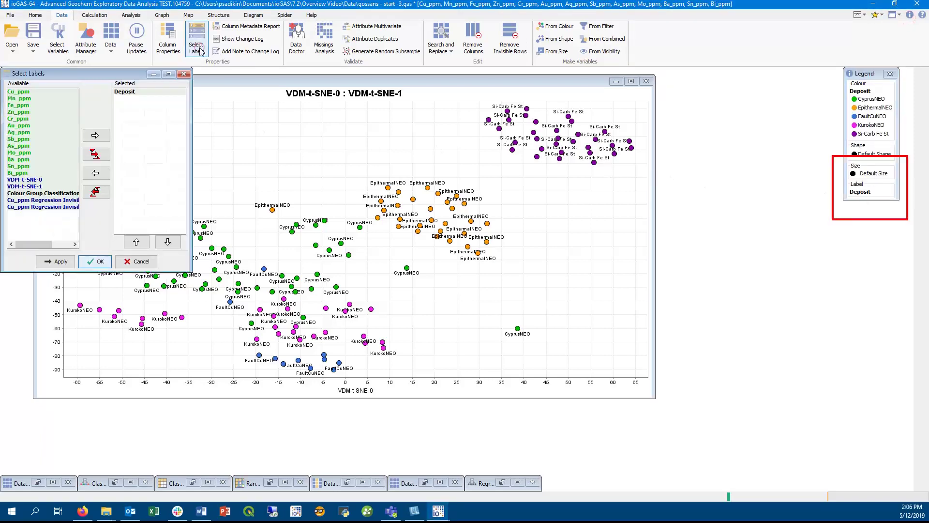
click(168, 38)
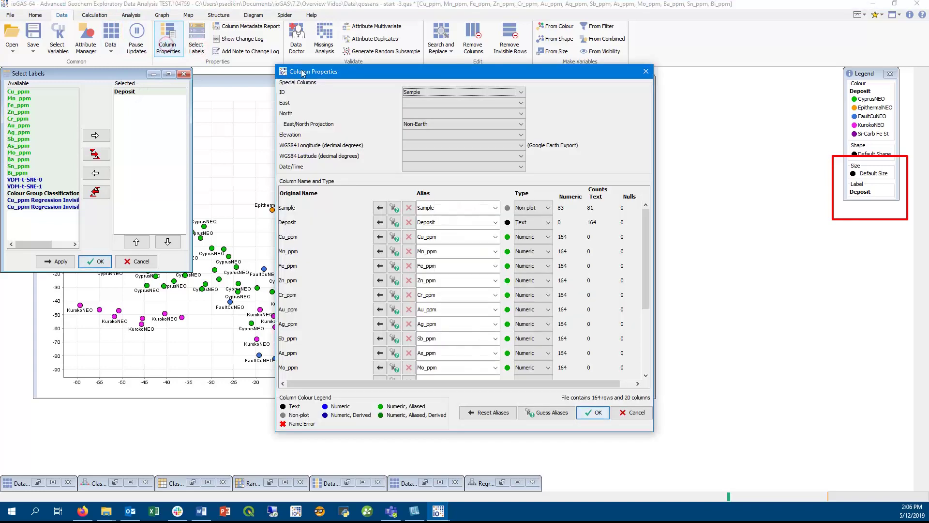
click(645, 71)
click(184, 74)
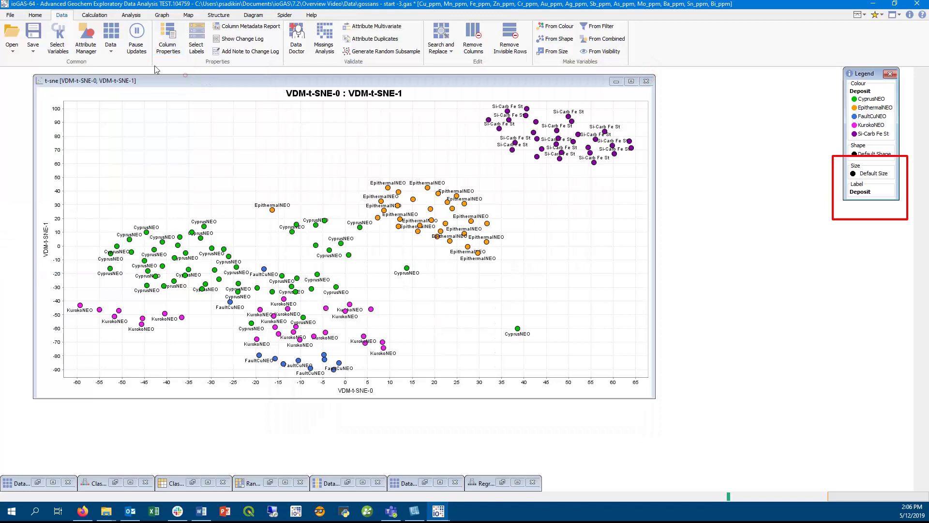
Open a recently used project from Recent Files.
click(12, 51)
mouse_move(46, 76)
click(128, 88)
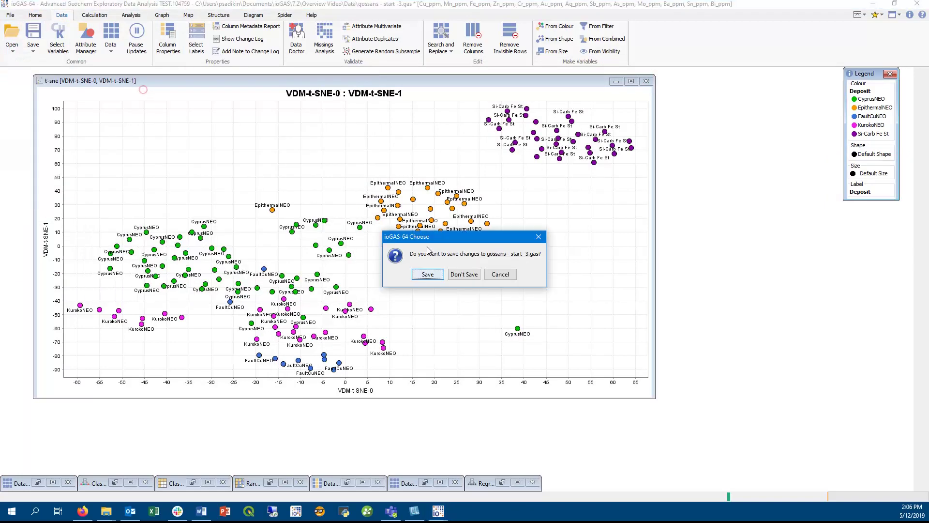
Discard unsaved changes and open Pairwise and QQ Plots Example_B with its previous session restored.
click(473, 277)
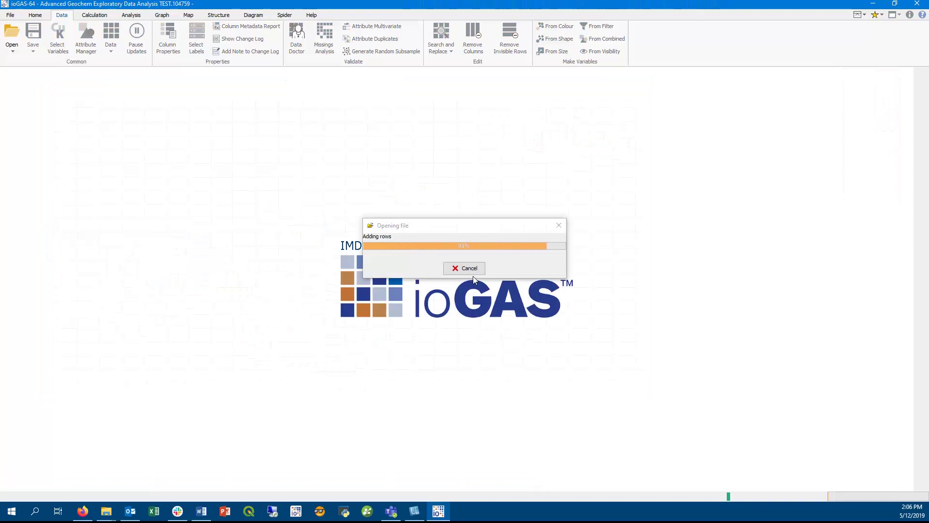
click(461, 280)
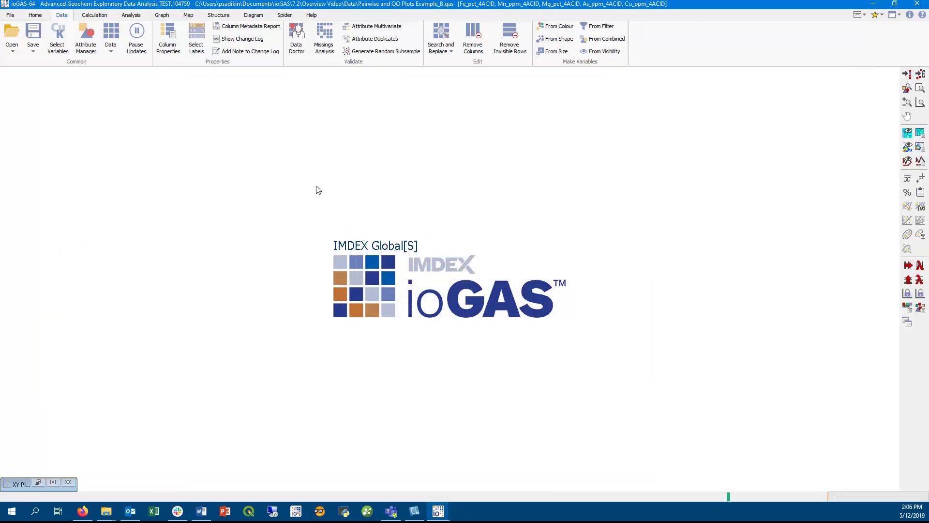
Run simple XY regressions of Fe_pct_4ACID against the selected elements and view the Fe–Mg result.
click(131, 15)
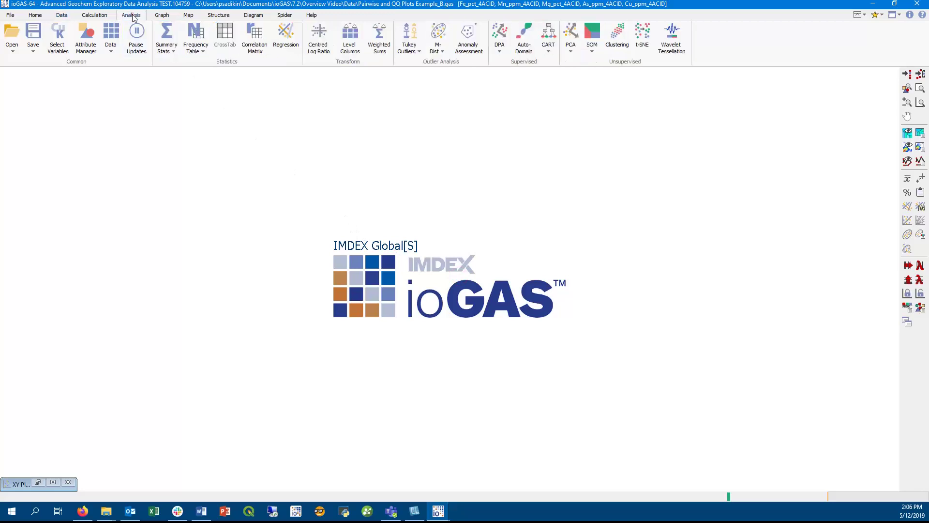
click(285, 39)
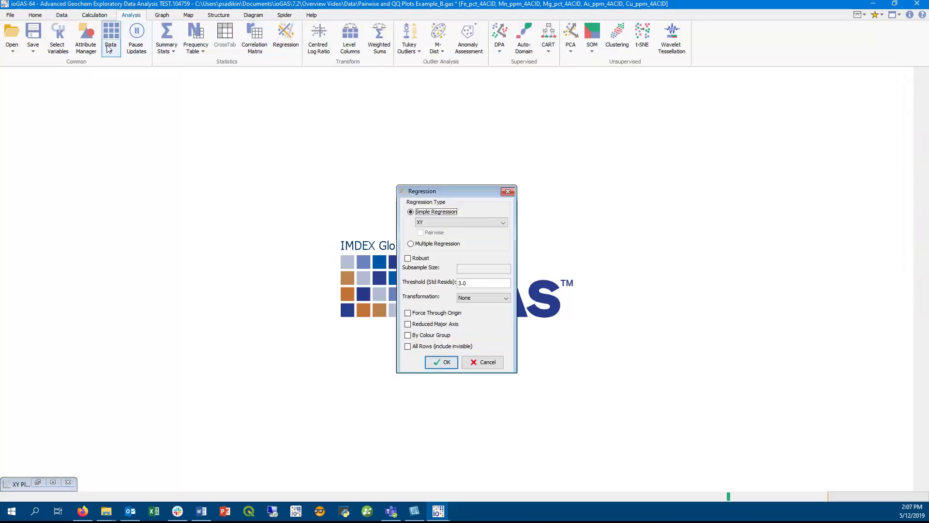
click(57, 38)
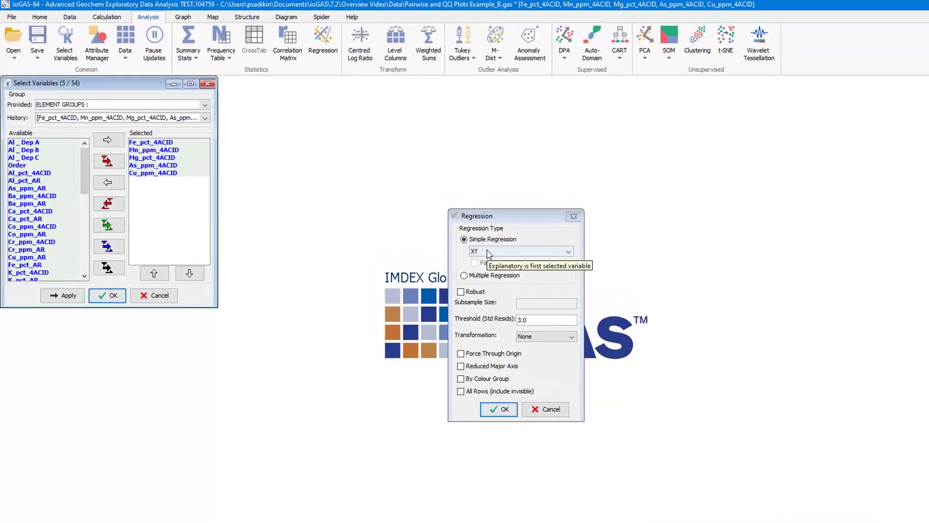
click(488, 251)
click(488, 251)
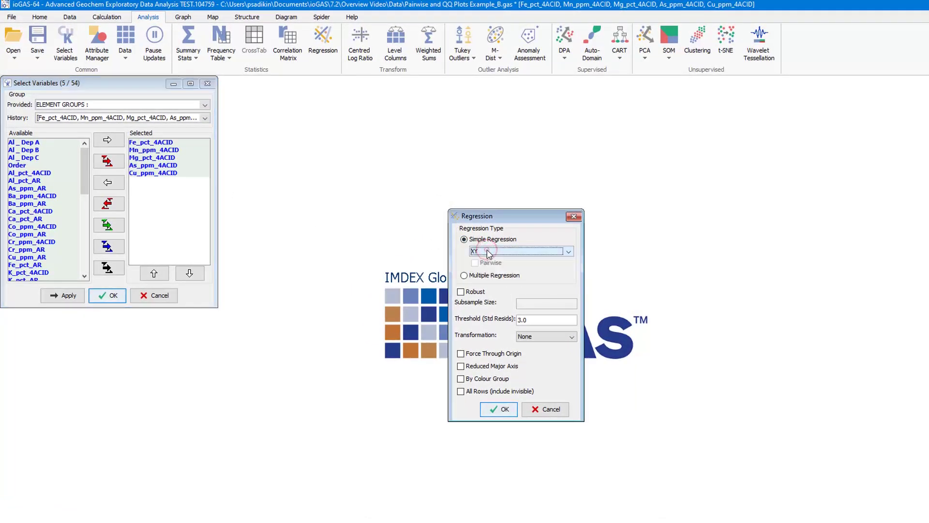
click(502, 410)
click(542, 162)
Review the Fe–Cu and Fe–As fits, then rerun the simple regressions as YX.
click(540, 154)
click(490, 162)
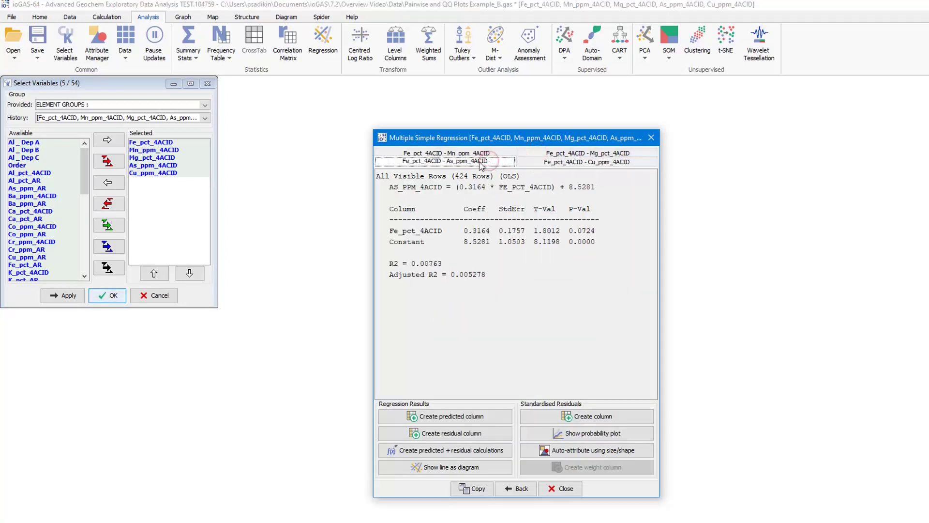
click(517, 489)
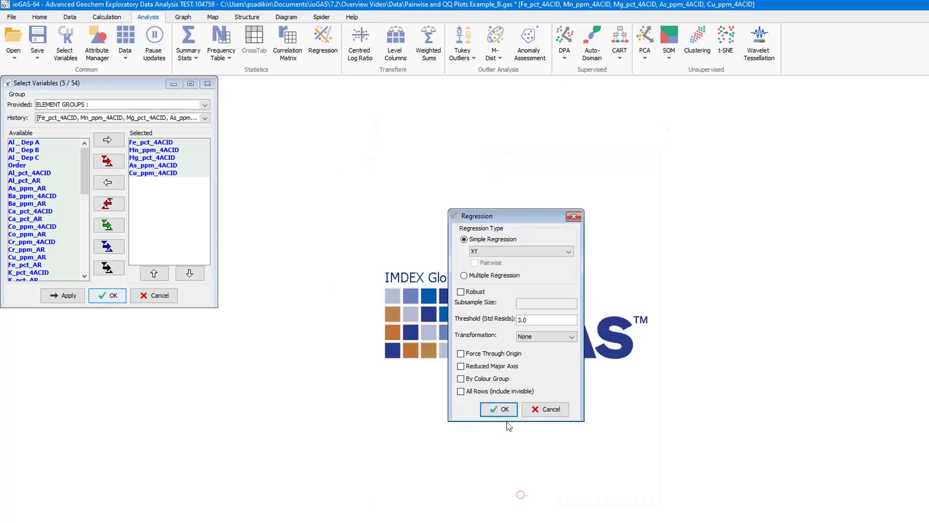
click(501, 250)
click(499, 270)
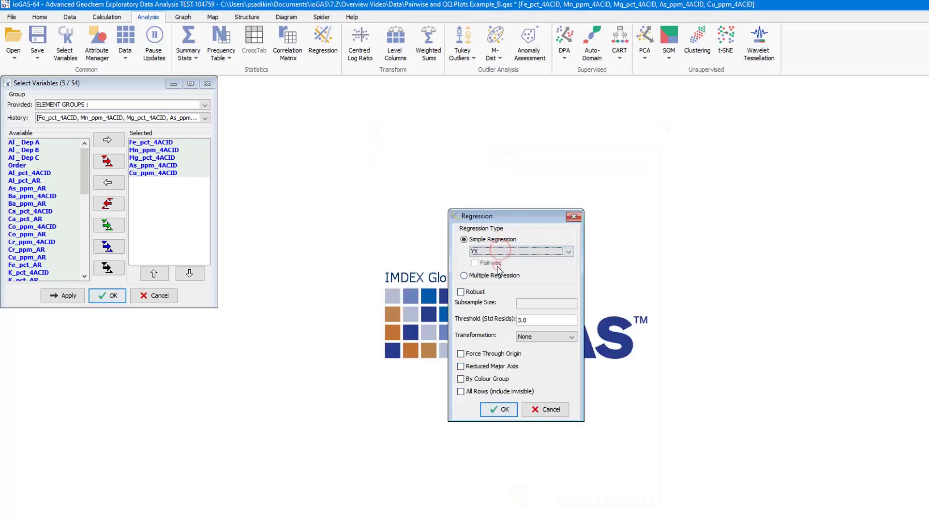
click(497, 412)
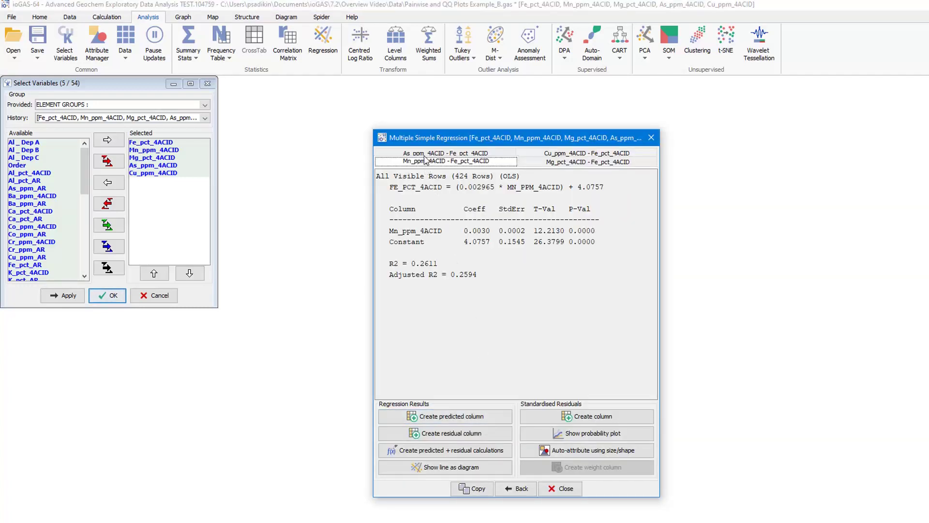
Run a multiple regression of Fe_pct_4ACID on Mn, Mg, As and Cu and review the equation.
click(515, 490)
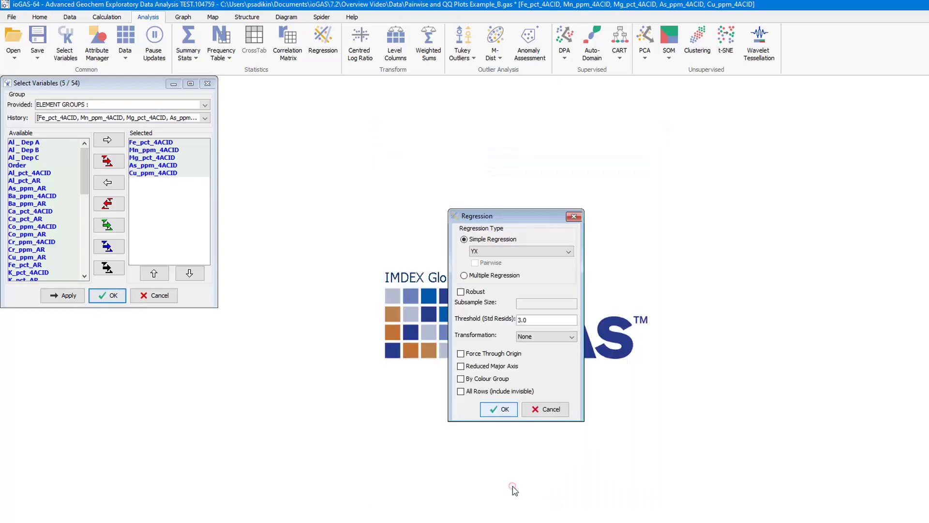
click(503, 273)
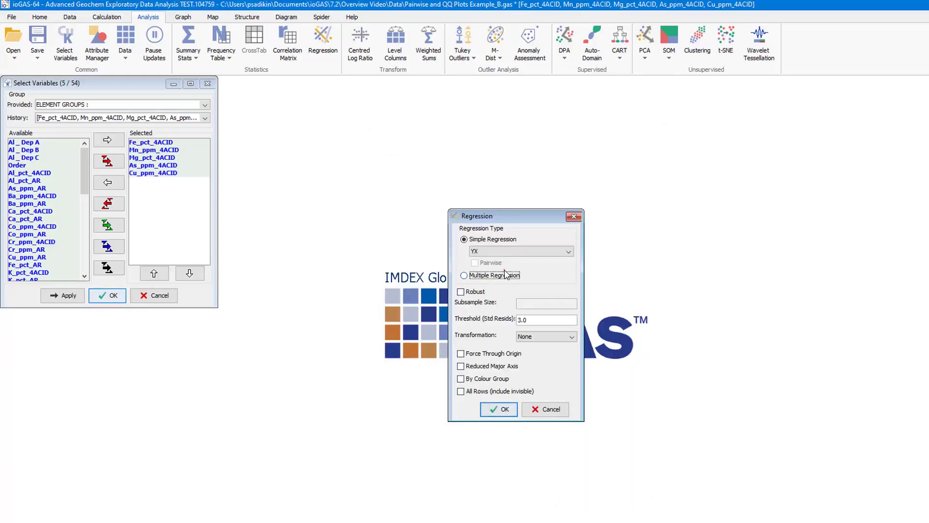
click(501, 409)
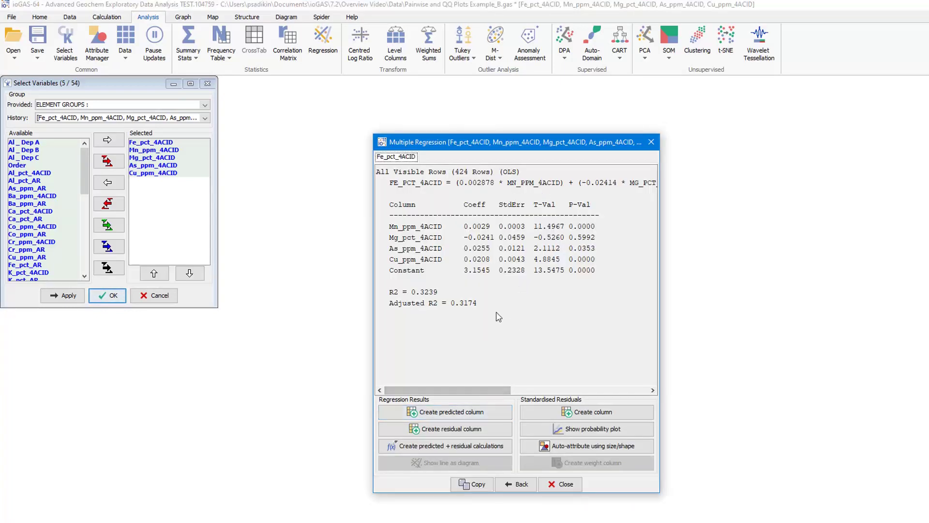
drag(478, 393, 629, 393)
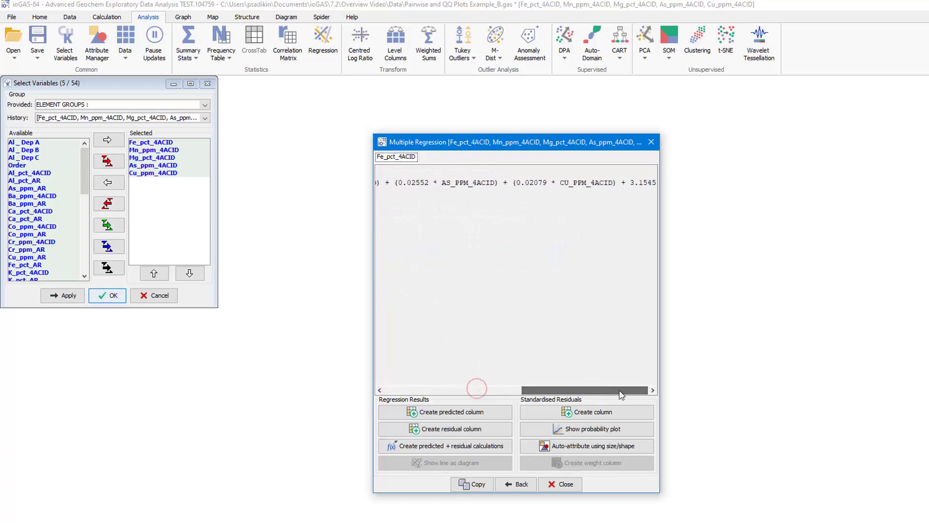
click(516, 484)
Reuse the Cu, Fe, Co and Ni variable set from the selection history.
click(188, 117)
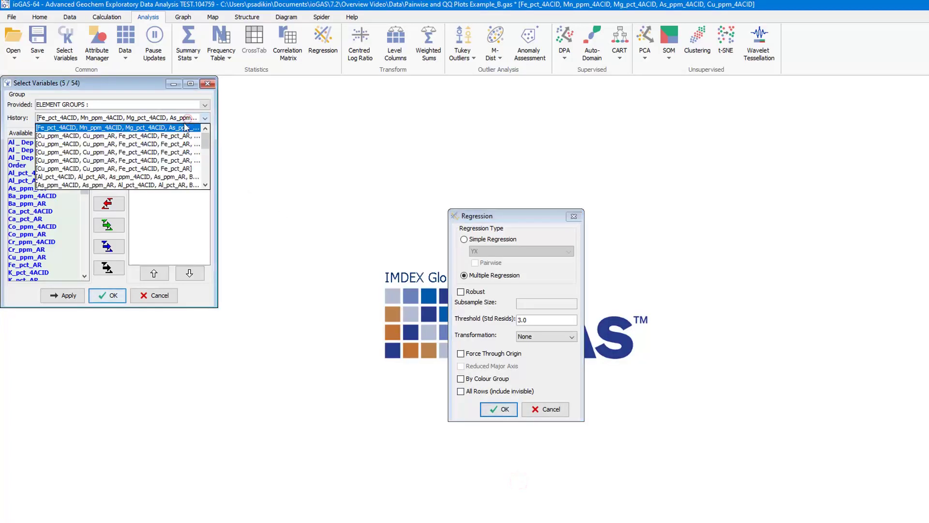
click(186, 125)
click(108, 294)
click(541, 410)
Run pairwise simple regressions of 4ACID against AR and compare the Fe and Ni fits.
click(323, 39)
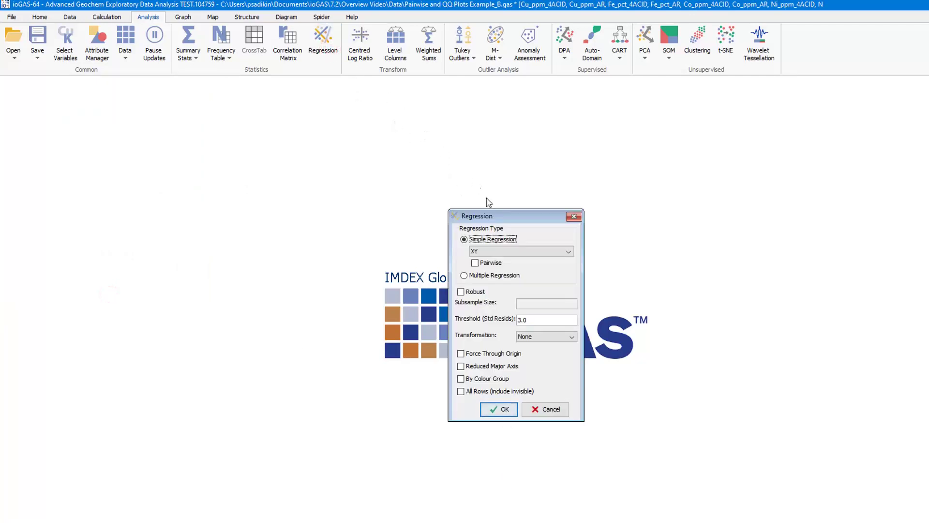
click(492, 264)
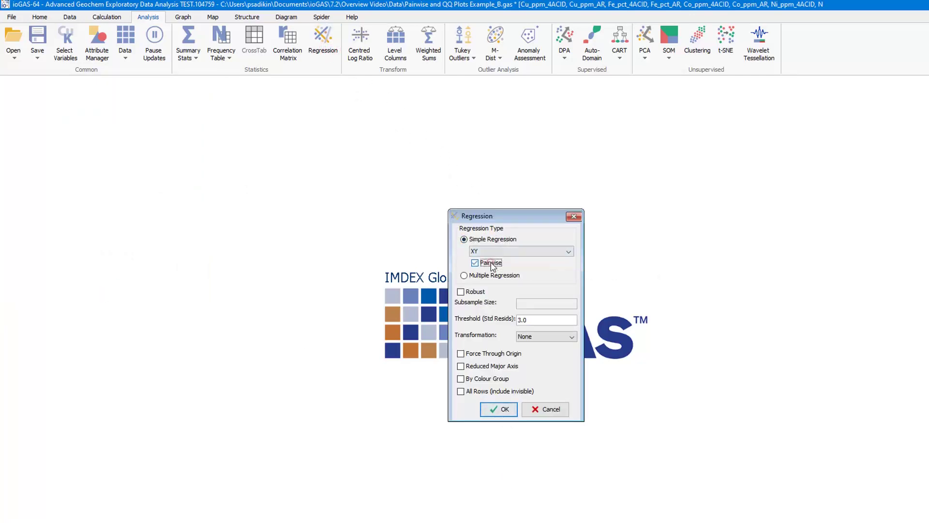
click(499, 410)
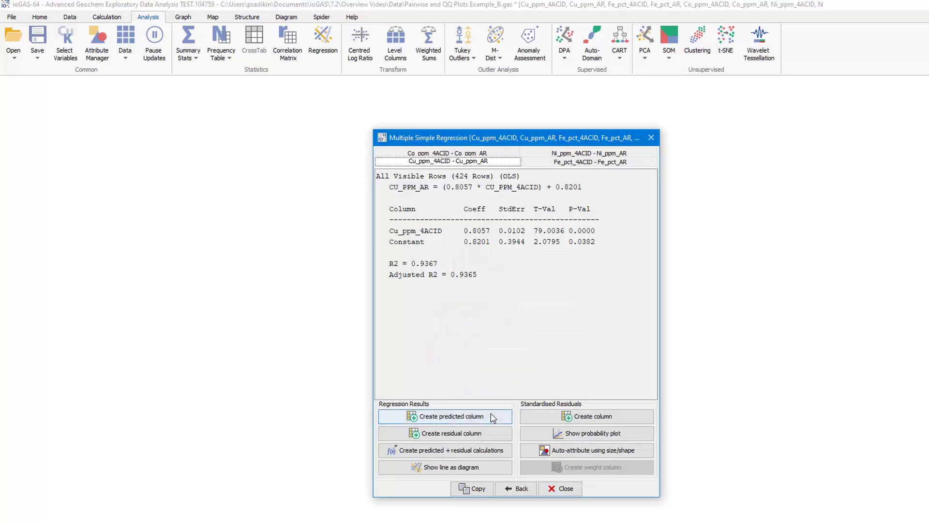
click(549, 162)
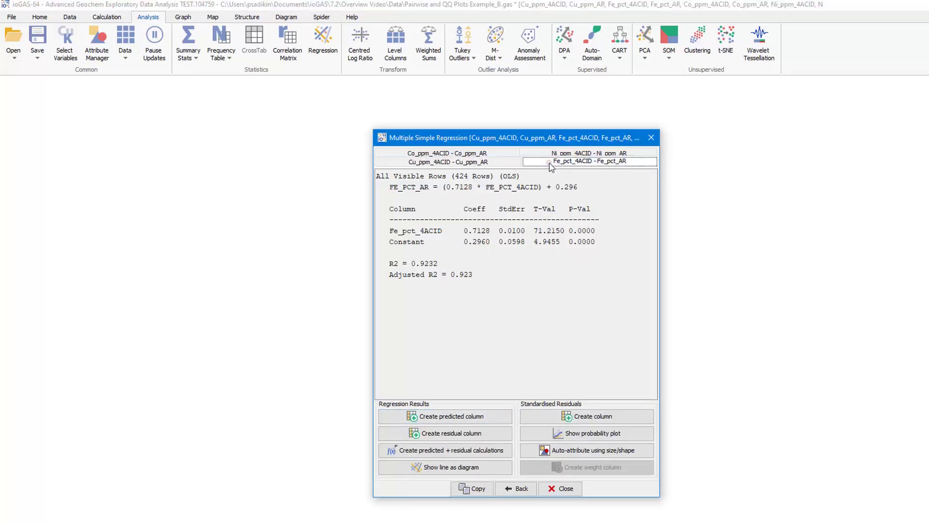
click(550, 154)
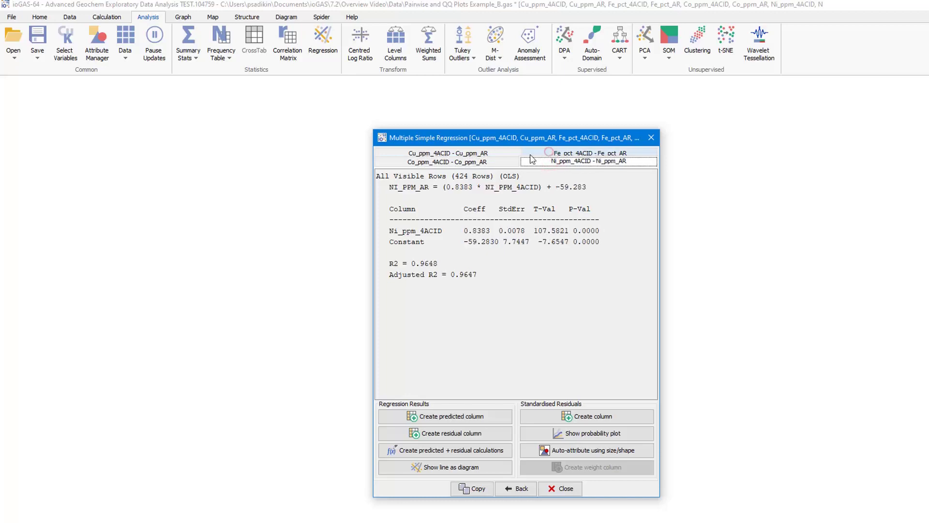
click(67, 49)
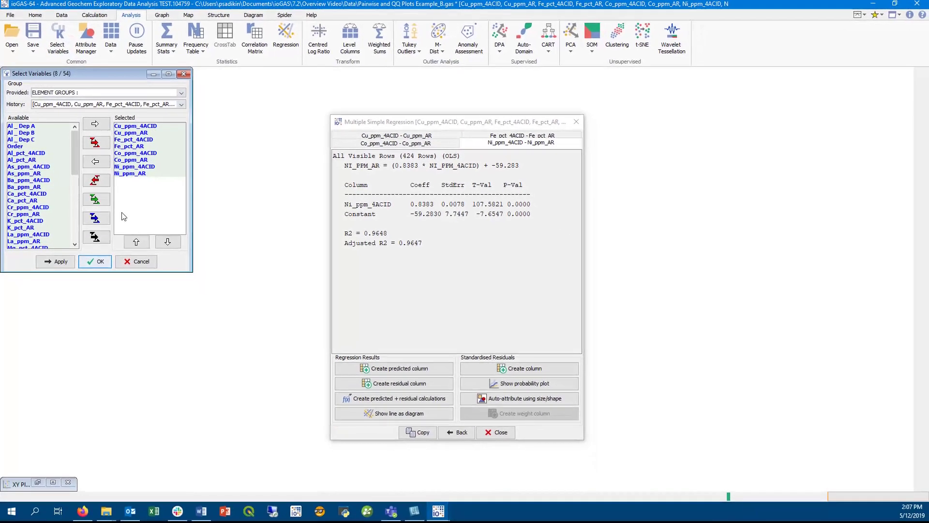
Restore the four pairwise plots and preview the Co regression line as a diagram, discarding it.
click(38, 483)
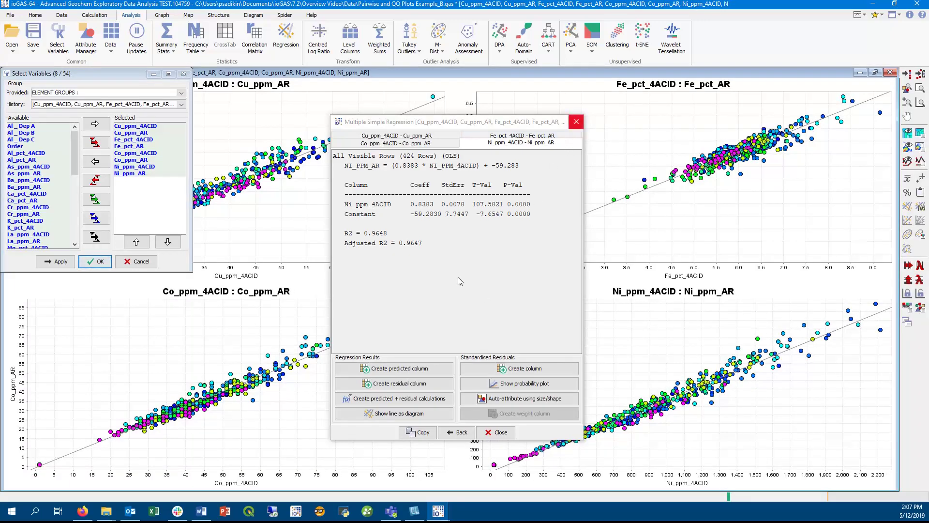
click(408, 145)
click(401, 414)
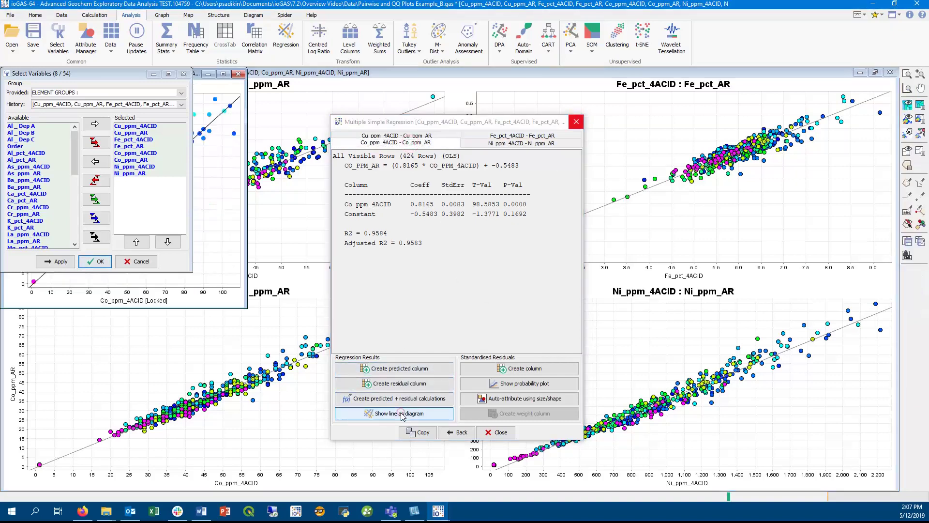
drag(199, 79, 252, 297)
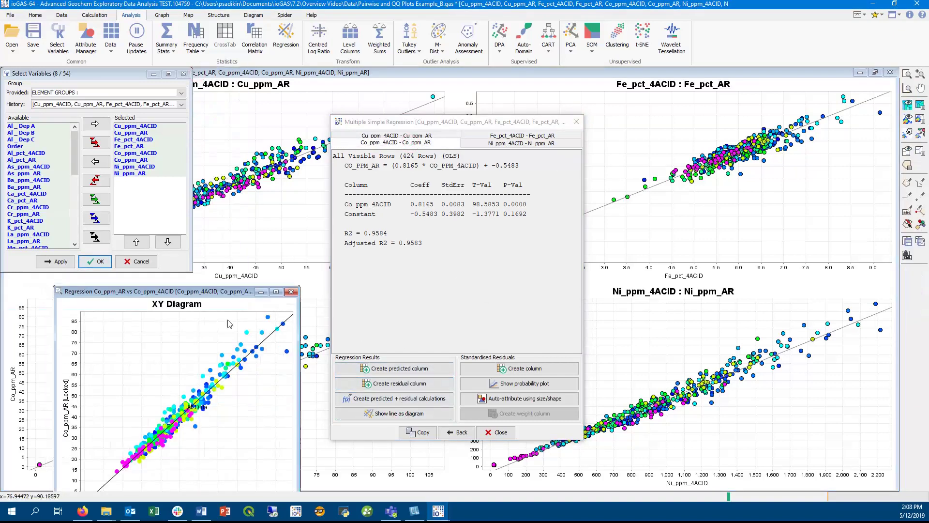
click(290, 292)
click(463, 274)
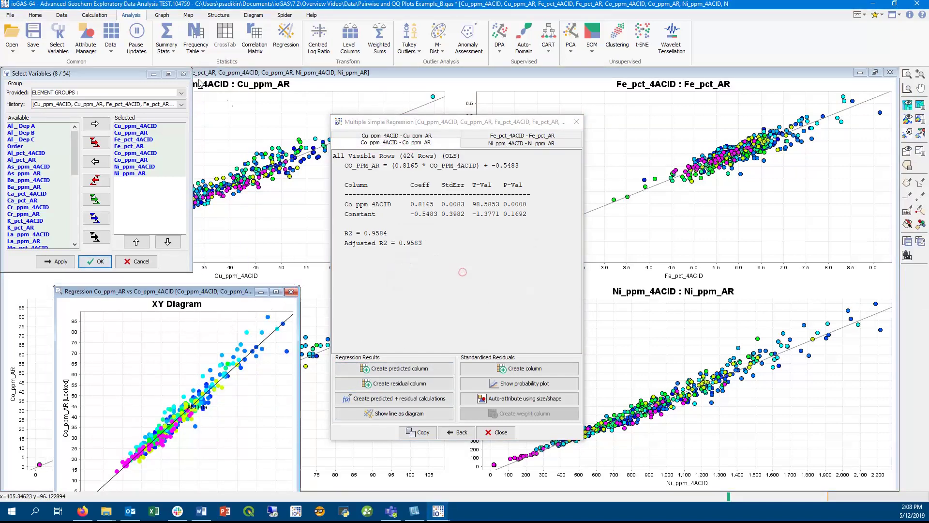
Minimise the variable selection and close the regression results.
click(152, 75)
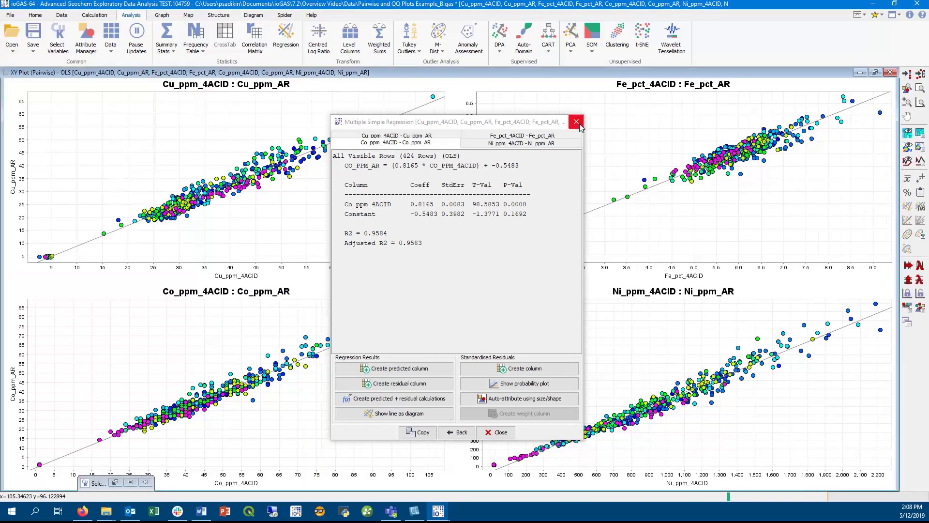
click(577, 122)
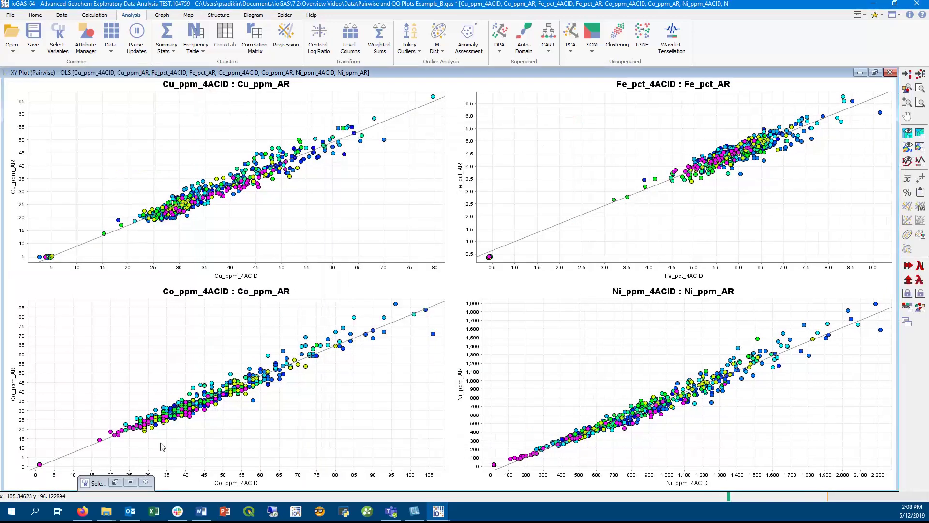
drag(98, 482, 22, 482)
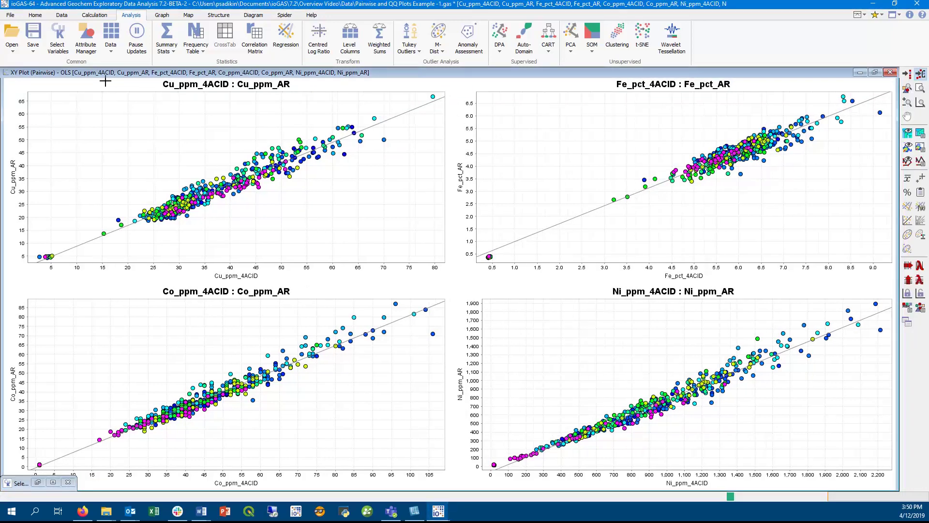
Delete all colour attributes and add a single New Colour as the active attribute.
click(86, 39)
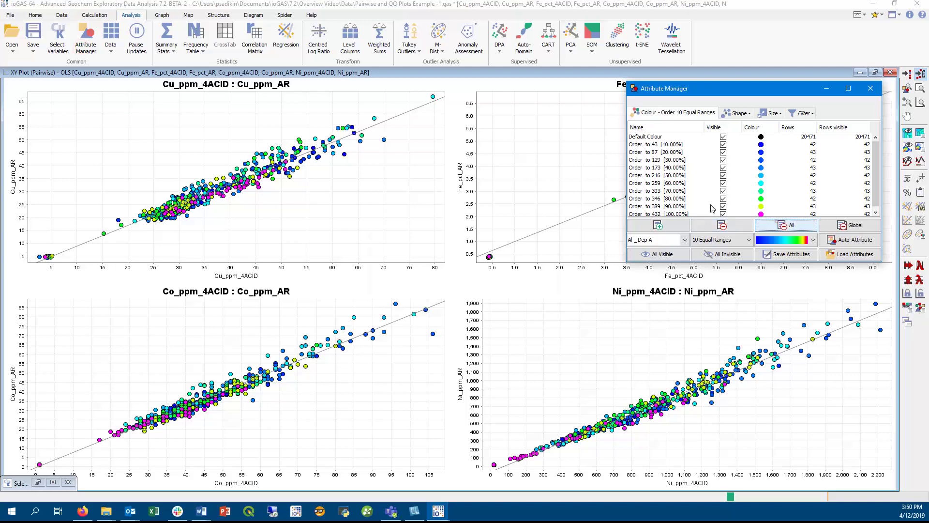
click(786, 226)
click(438, 288)
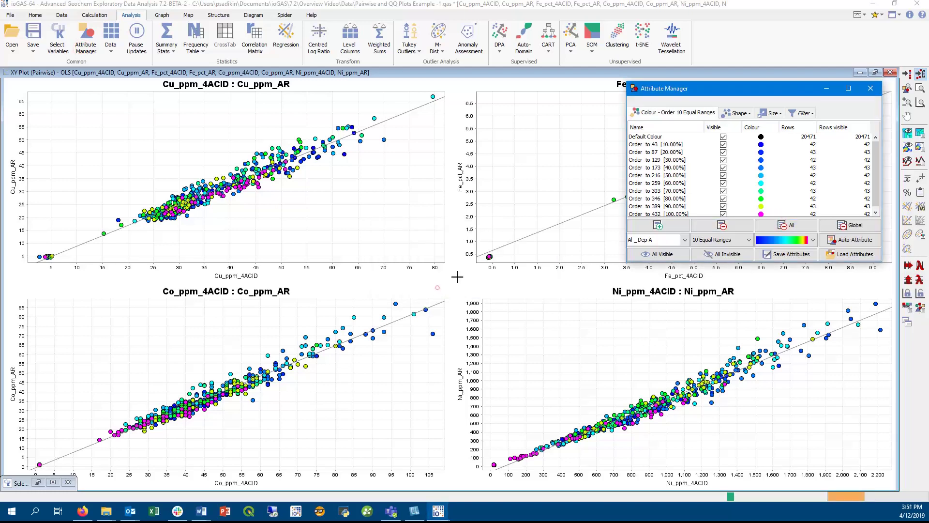
click(659, 225)
click(764, 144)
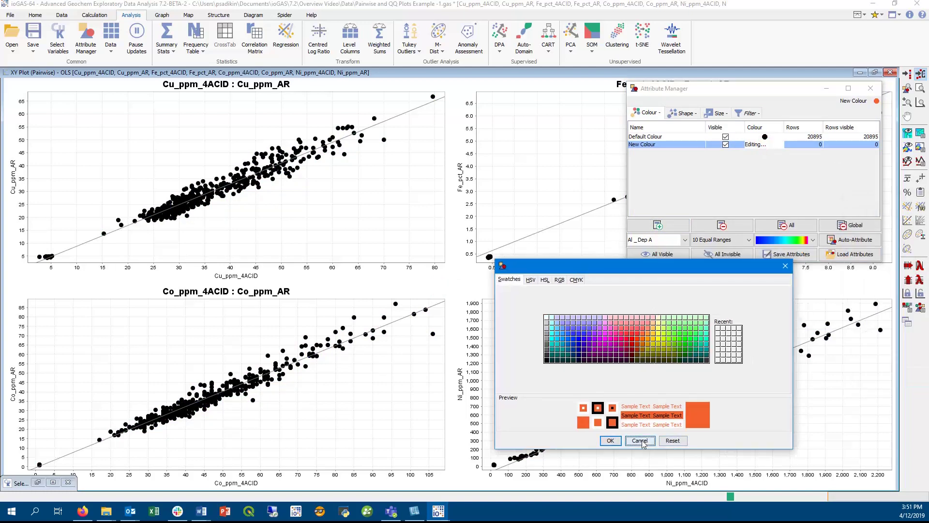
click(640, 441)
click(766, 145)
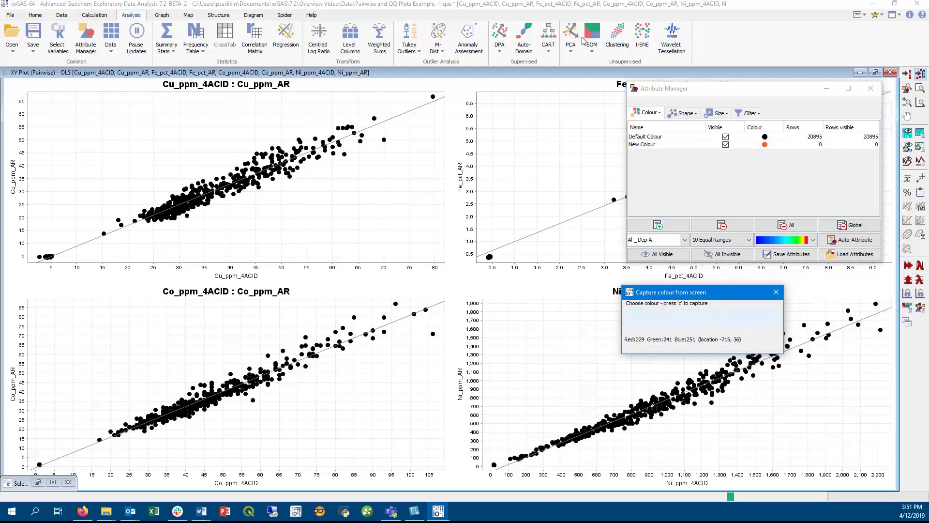
key(c)
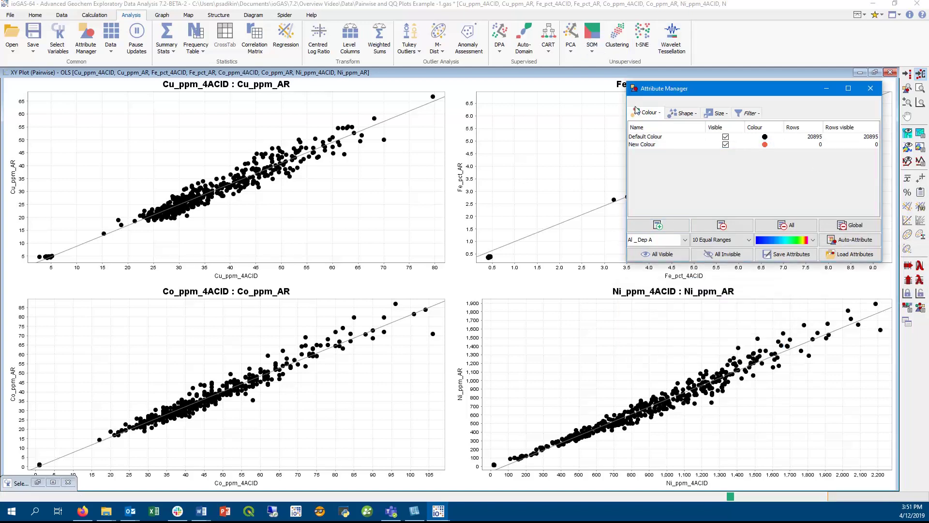
click(647, 145)
Draw a polygon around the upper Cu points to tag them with the new colour.
click(285, 217)
click(224, 136)
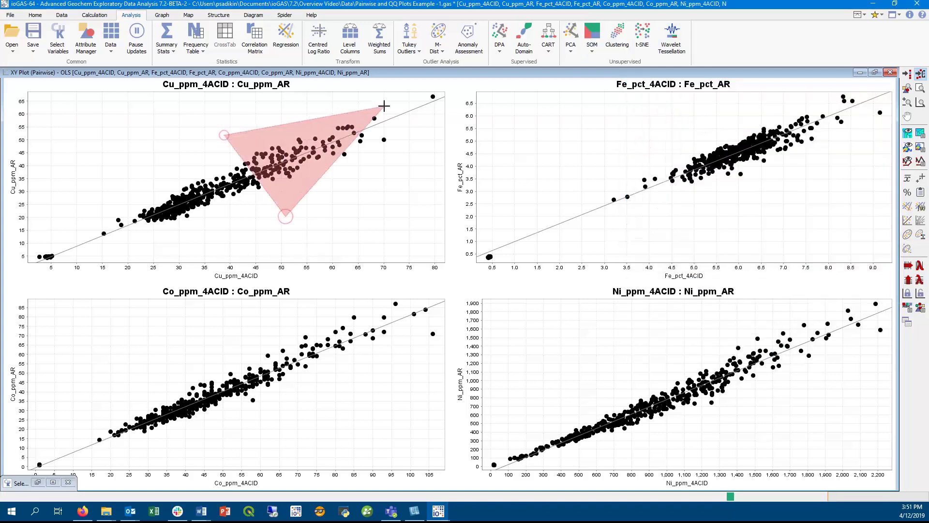
double_click(383, 105)
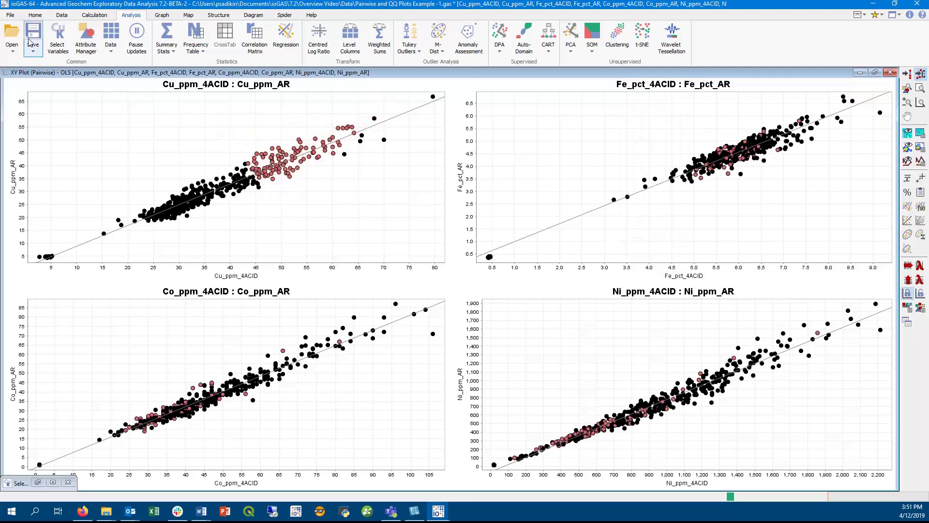
Import demo pt 2.xlsx, accepting its column properties.
click(12, 35)
click(477, 330)
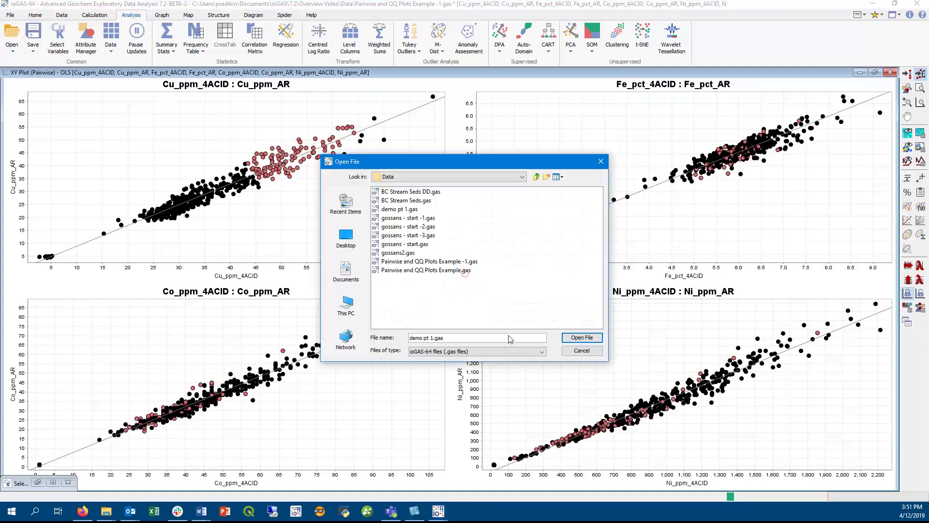
click(484, 351)
click(476, 357)
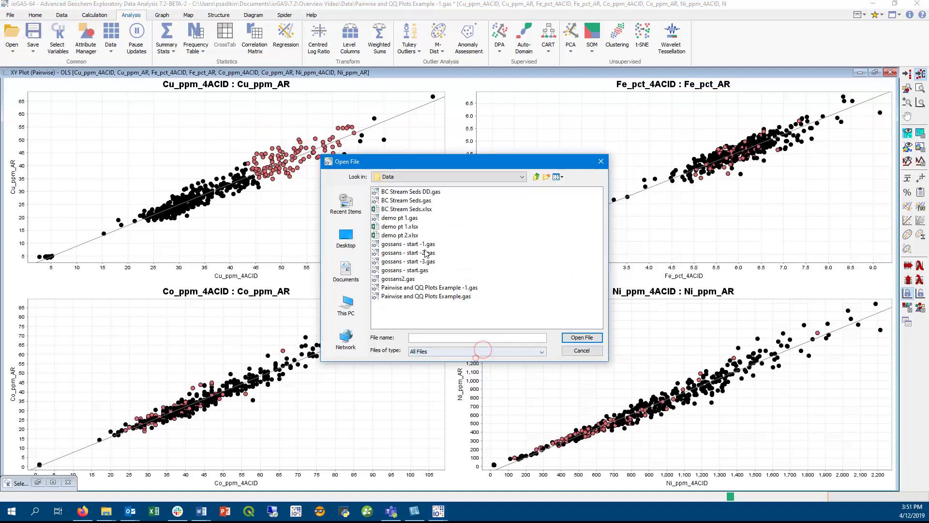
double_click(401, 235)
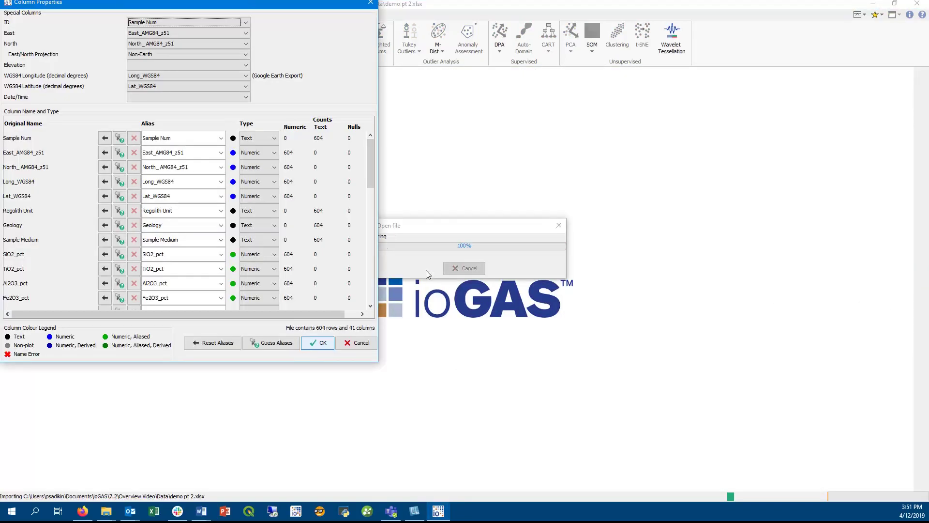
drag(372, 185, 374, 310)
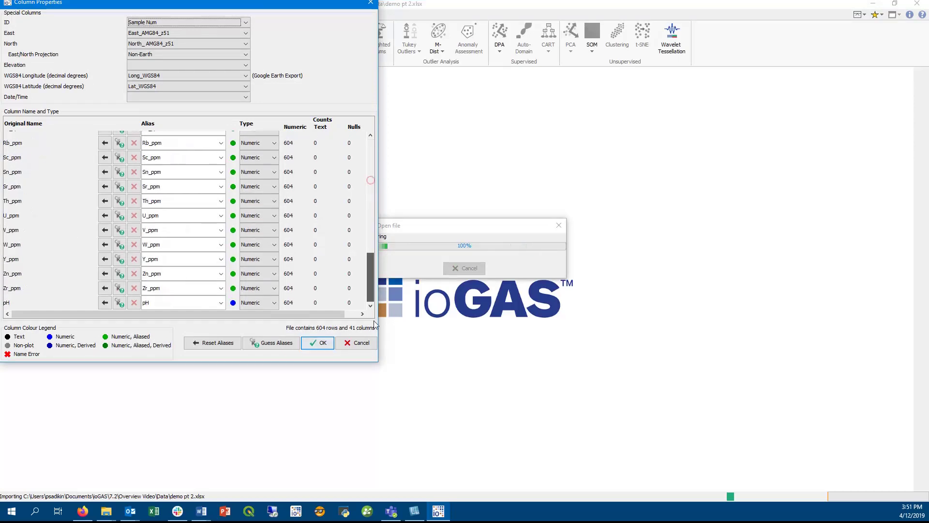
click(318, 343)
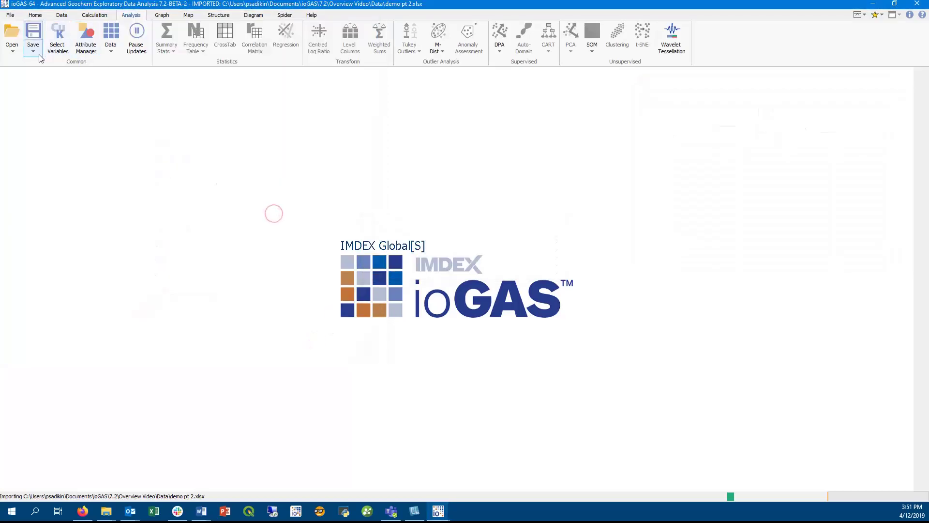
Save the project as demo pt 2.gas.
click(34, 52)
click(42, 75)
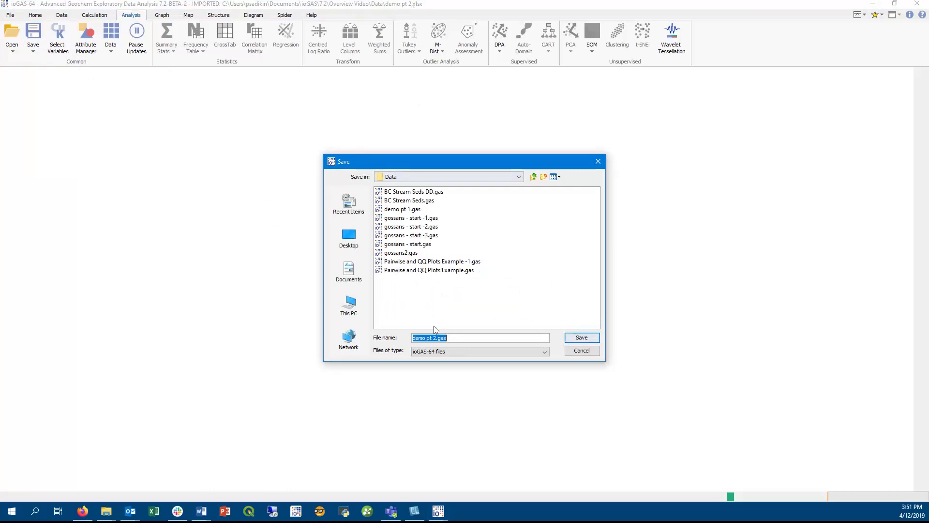
click(450, 337)
click(577, 340)
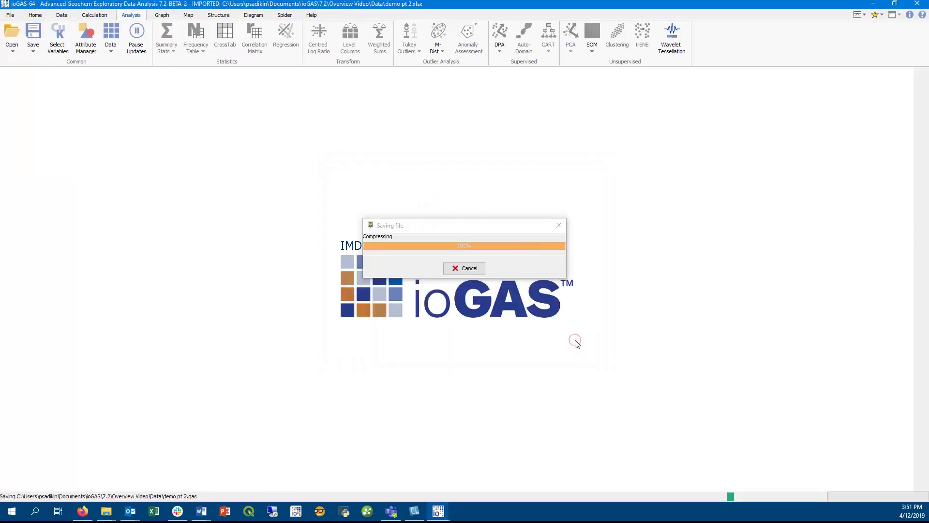
Open the demo pt 1.gas project.
click(15, 34)
click(399, 219)
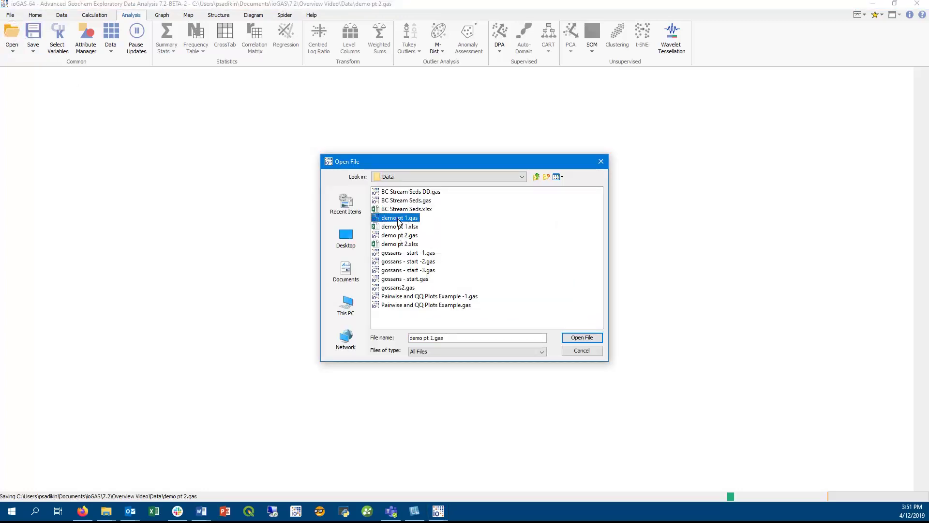
click(573, 337)
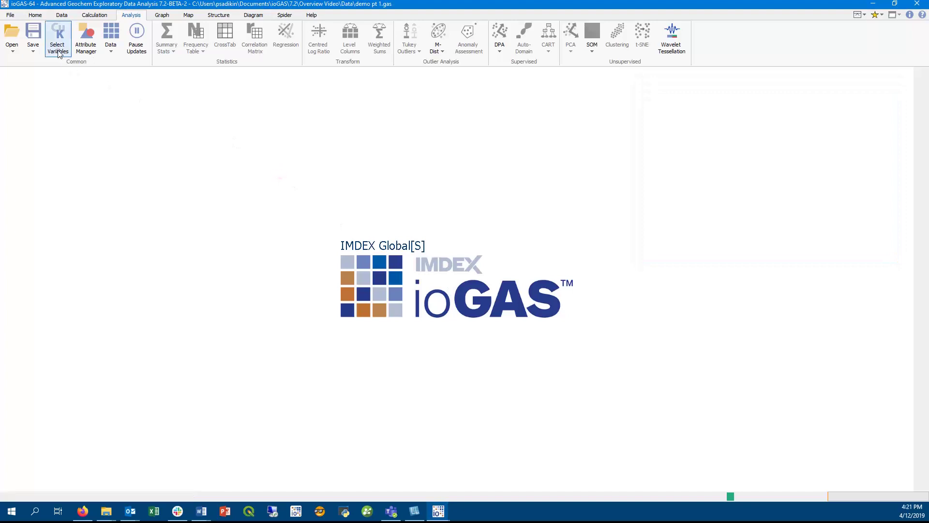
Plot Fe2O3_pct and MgO_pct against Al2O3_pct as XY scatter plots.
click(58, 52)
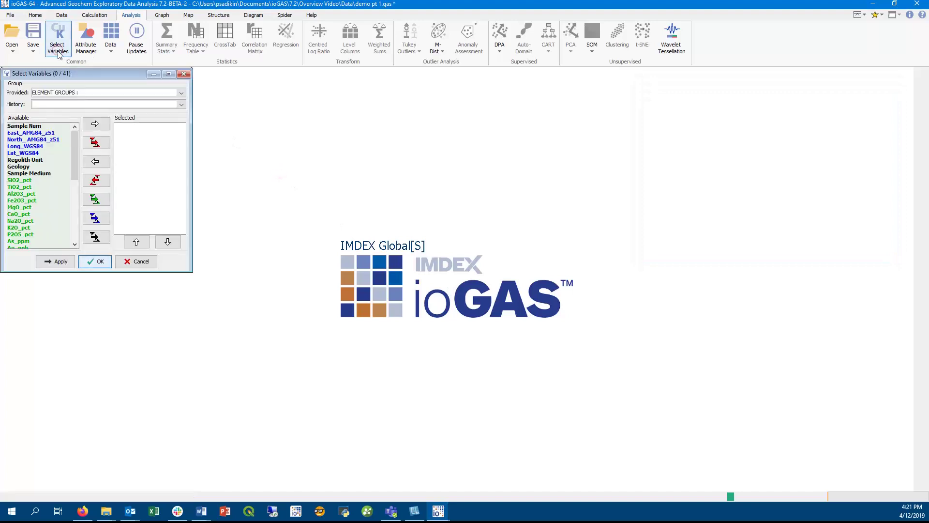
double_click(59, 193)
double_click(59, 193)
double_click(59, 193)
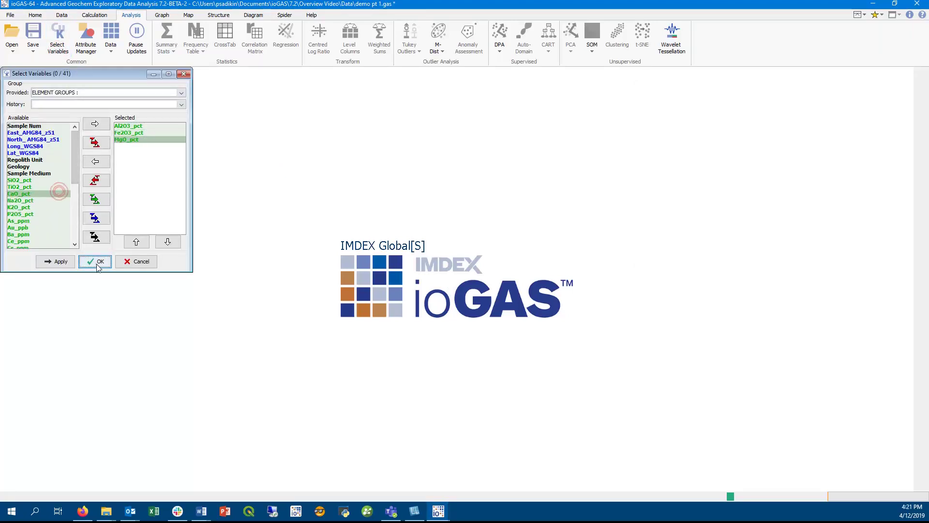
click(97, 264)
click(160, 15)
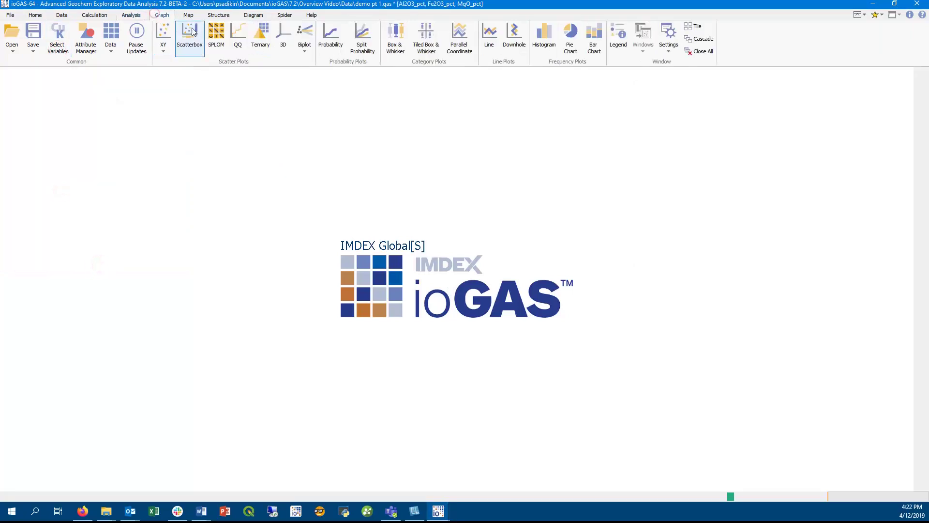
click(163, 36)
Append the demo pt 2.gas samples to demo pt 1, accepting their column properties.
click(11, 15)
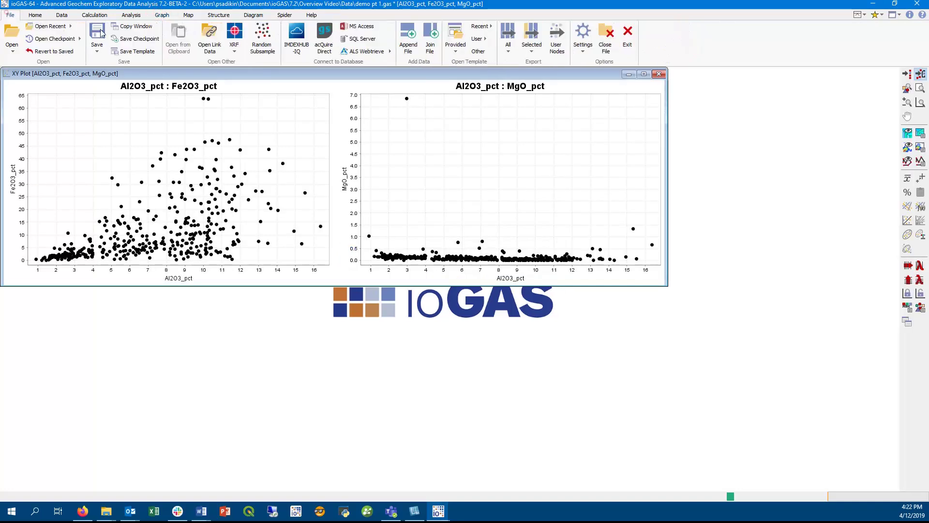
click(408, 36)
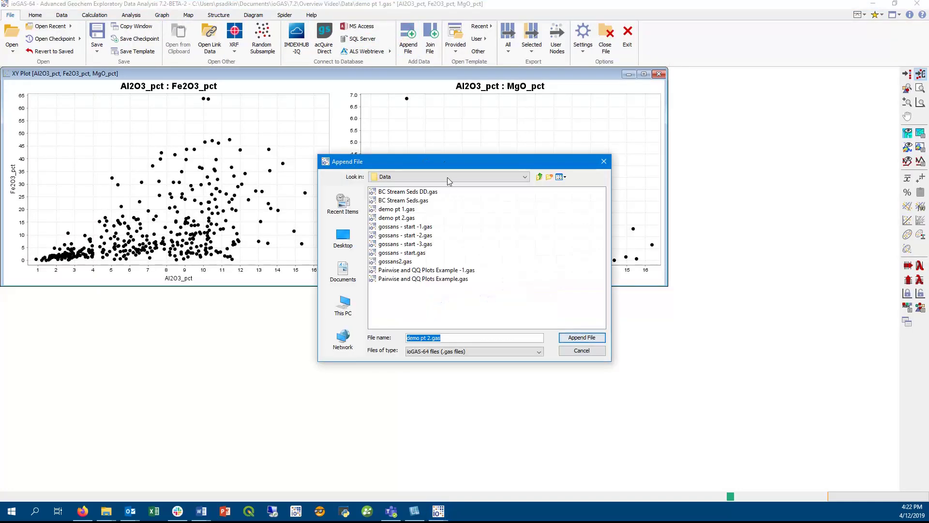
click(398, 218)
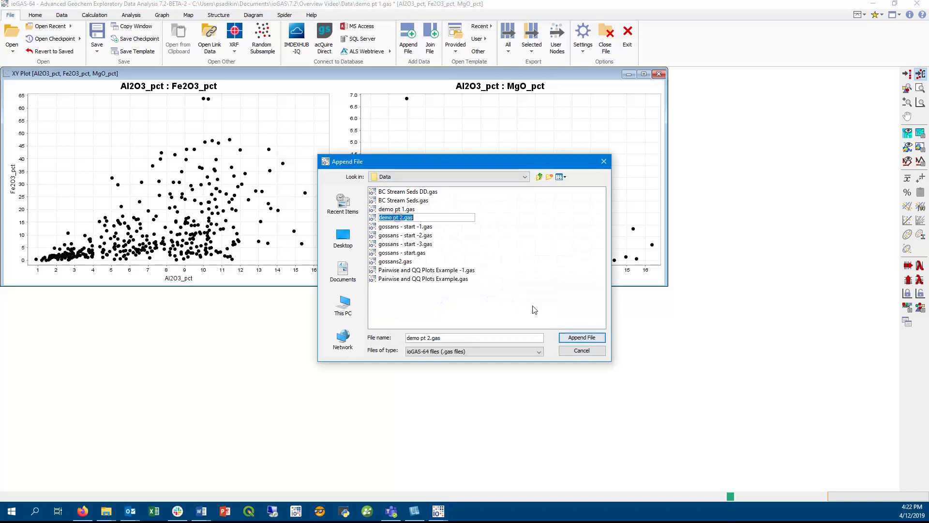
click(576, 337)
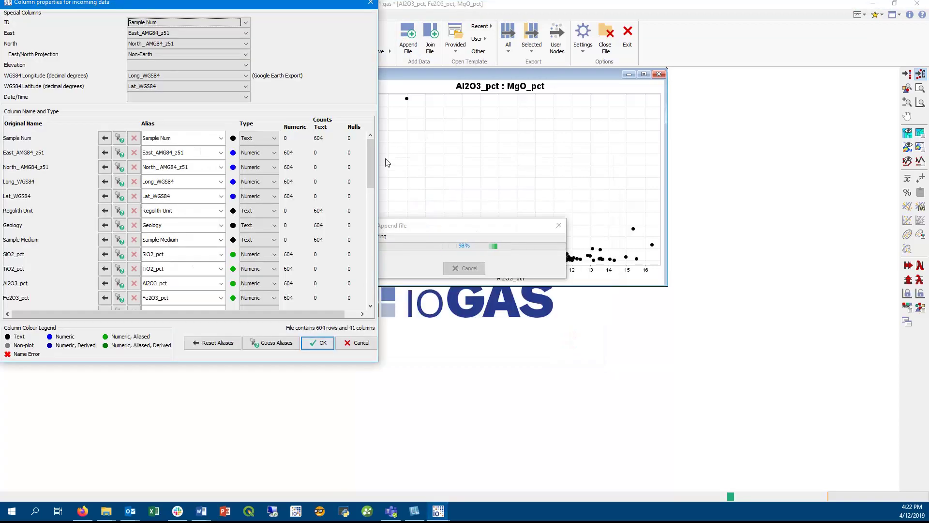
click(318, 343)
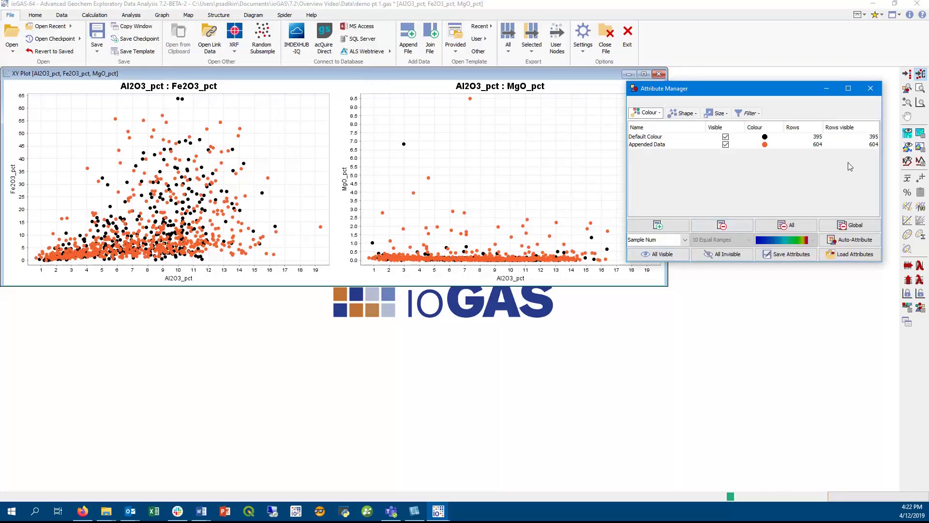
Create a robust PCA biplot of Al2O3, Fe2O3 and MgO with the default parameters.
click(716, 294)
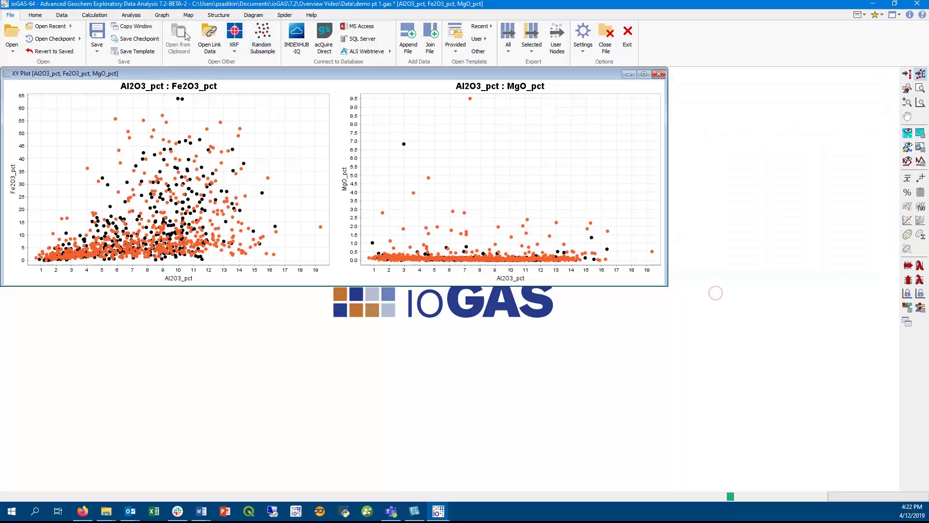
click(131, 16)
click(569, 49)
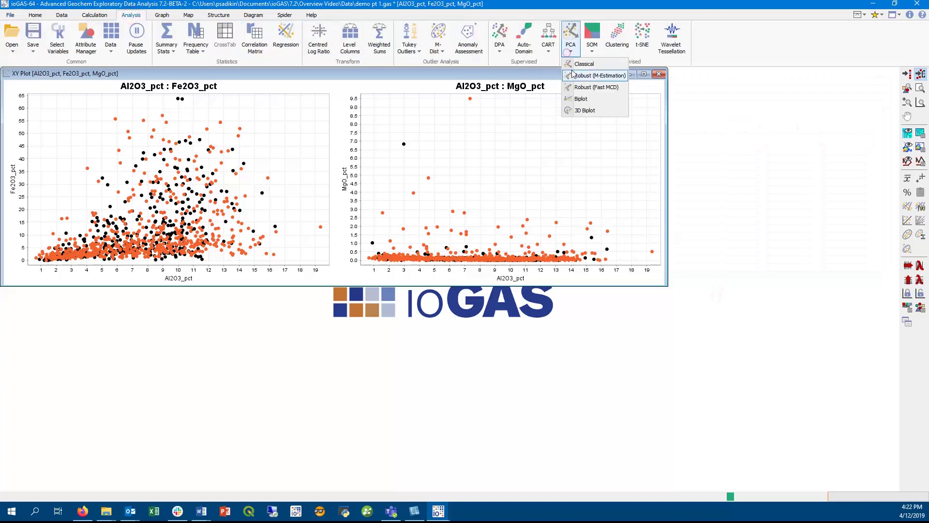
click(580, 99)
click(444, 304)
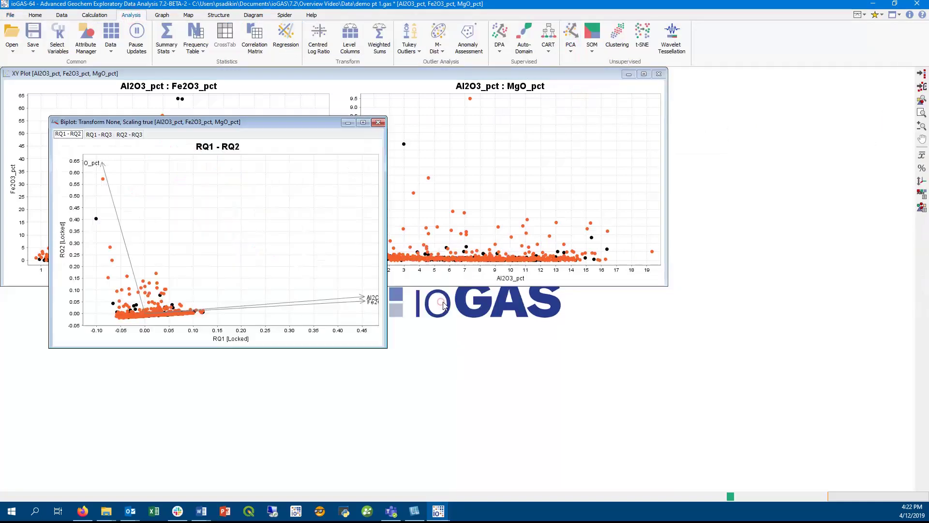
Render points ordered by colour instead of size, then minimise the biplot window.
click(922, 207)
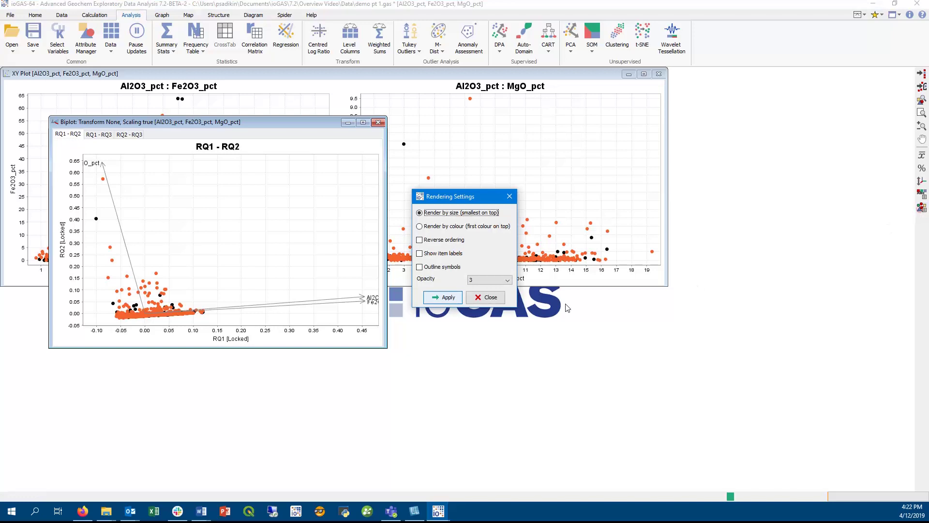
click(477, 224)
click(443, 297)
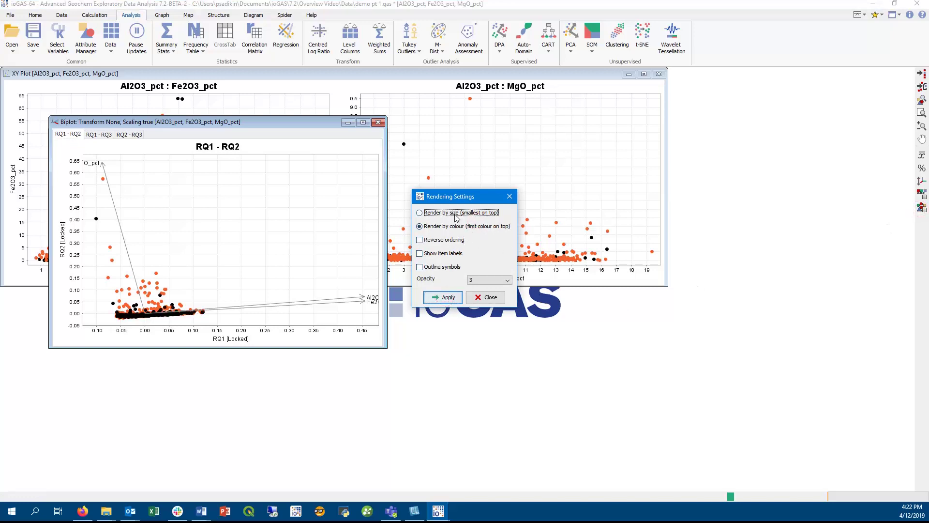
click(443, 296)
click(486, 297)
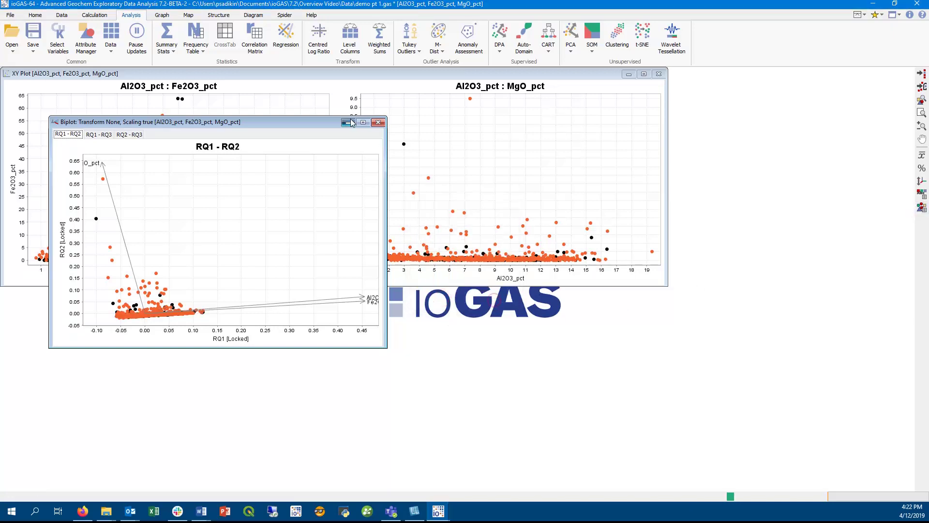
click(346, 122)
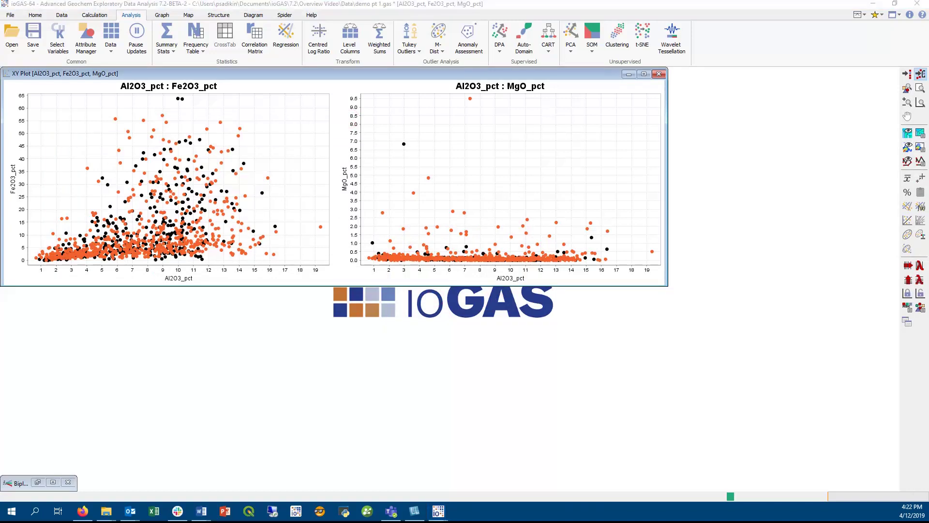
Reopen the recent project gossans - start -3.gas.
click(11, 38)
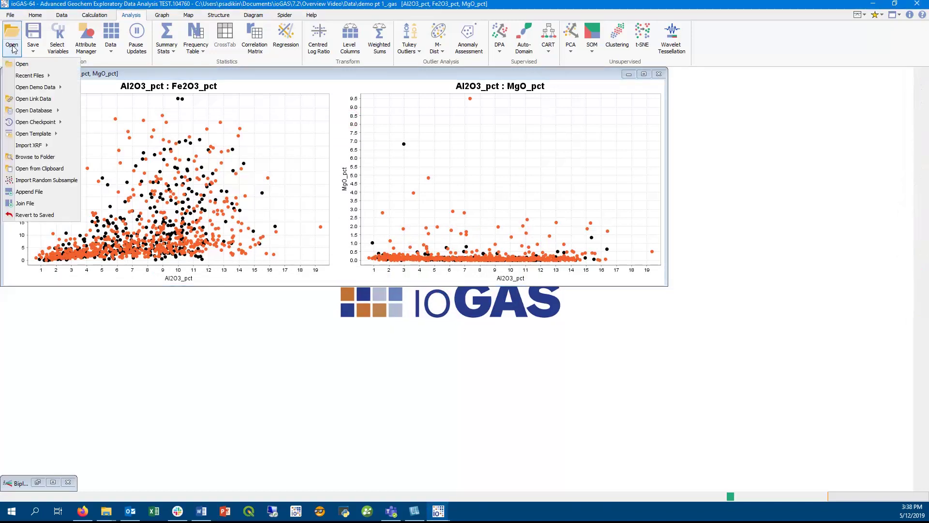
mouse_move(29, 75)
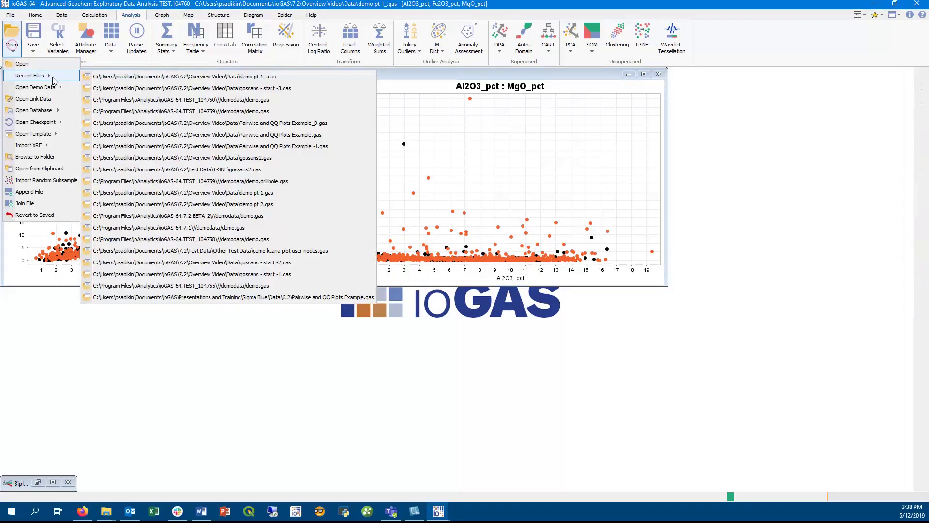
click(151, 88)
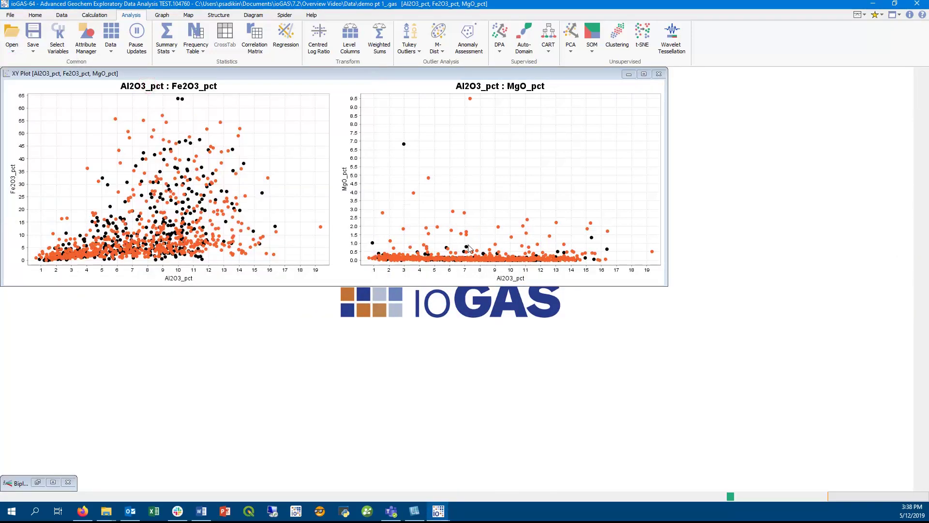
Plot Fe_ppm against Zn_ppm as an XY scatter plot and enlarge its window.
click(58, 37)
click(94, 180)
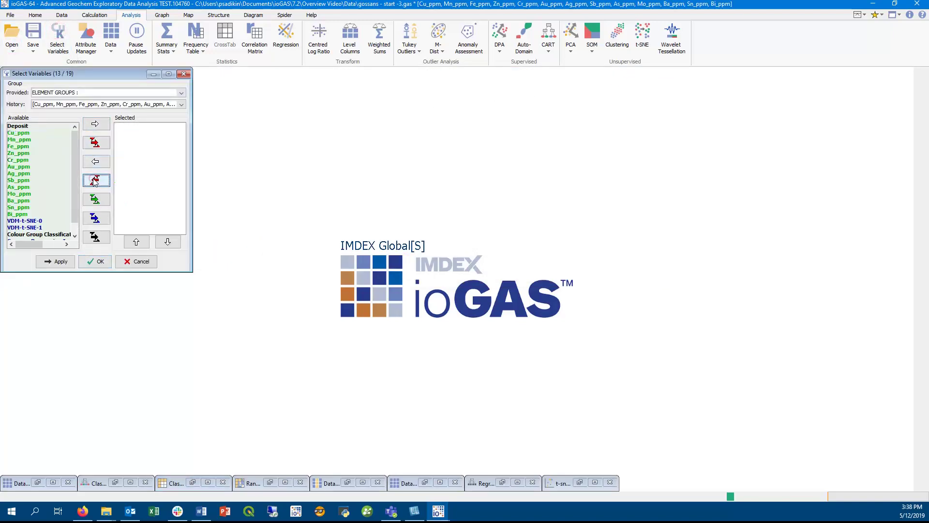
double_click(22, 147)
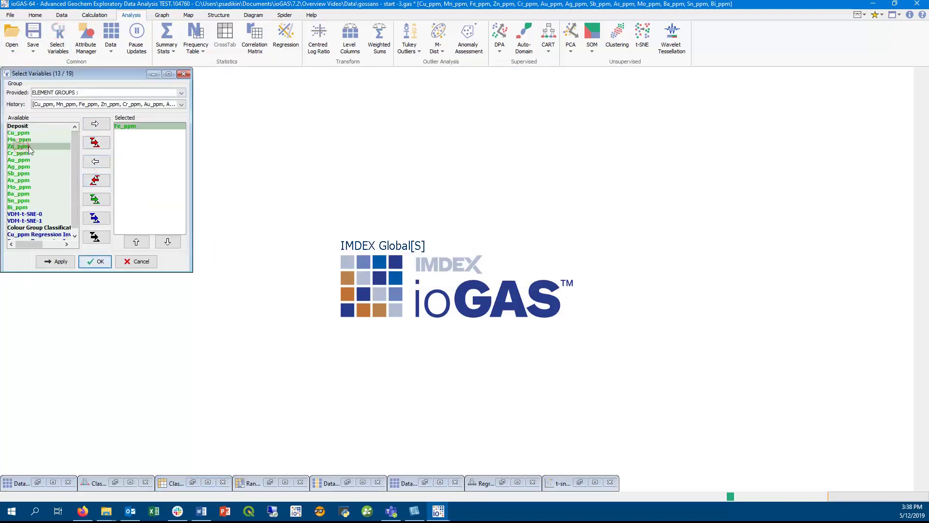
double_click(28, 146)
click(95, 262)
click(164, 15)
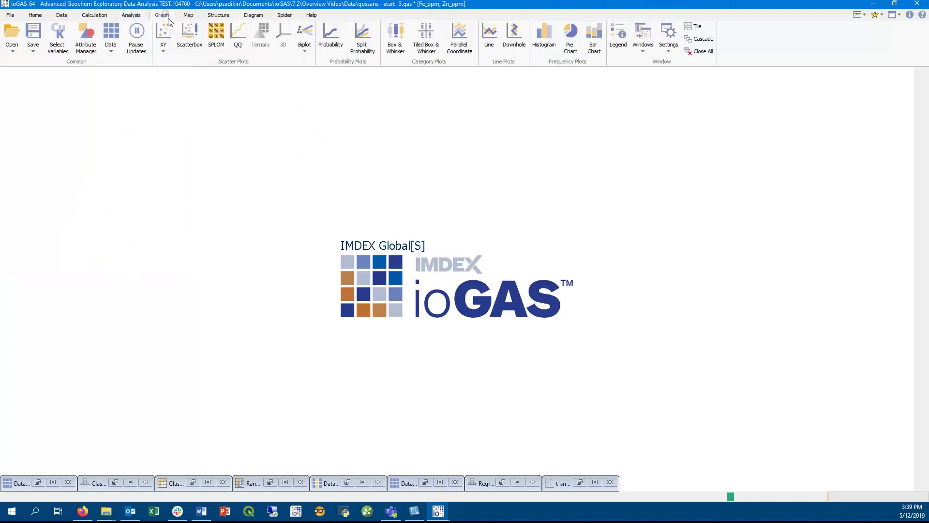
click(163, 31)
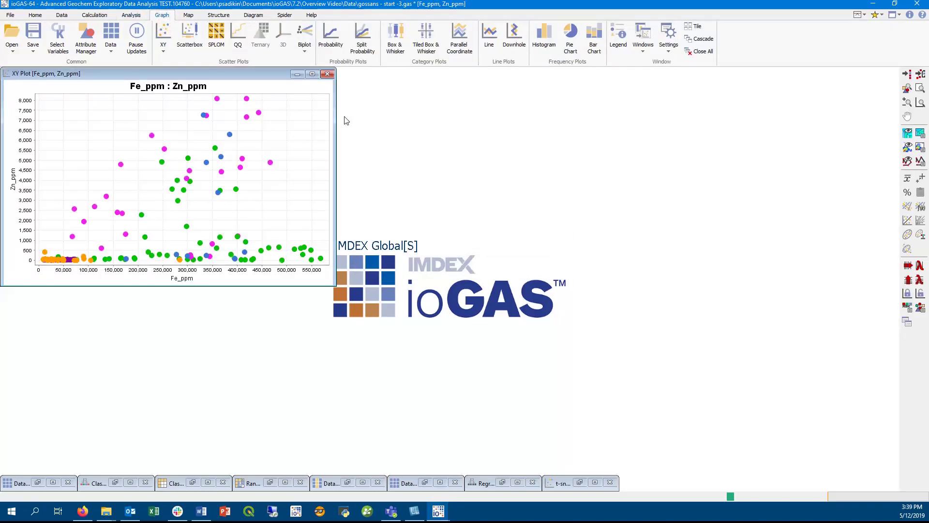
drag(331, 289, 563, 404)
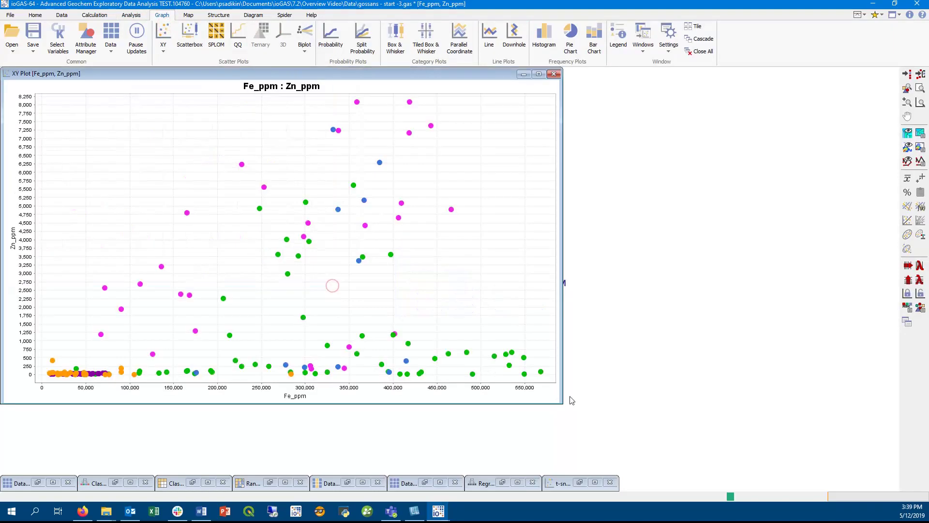
click(921, 132)
Reload all user nodes from UserNodes.xlsx on the User tab.
drag(410, 41, 603, 58)
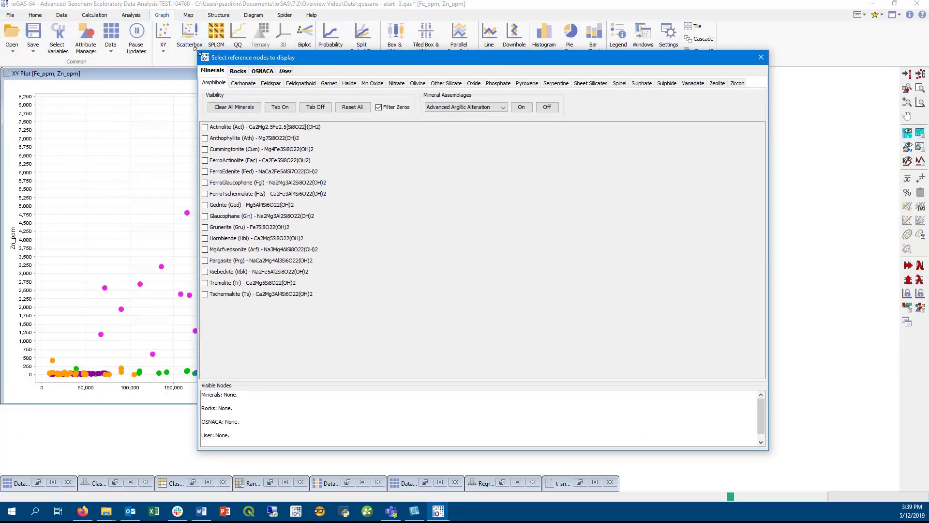
drag(195, 49, 338, 155)
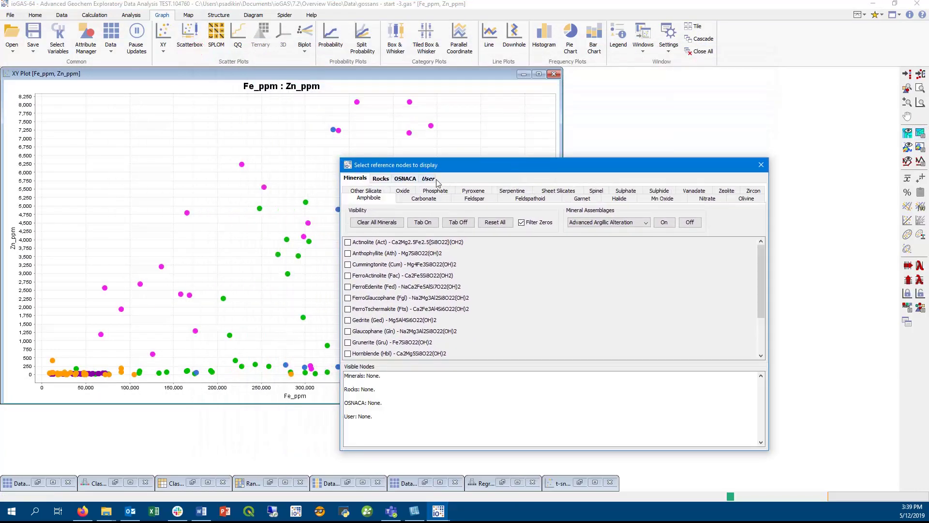
click(429, 179)
click(360, 191)
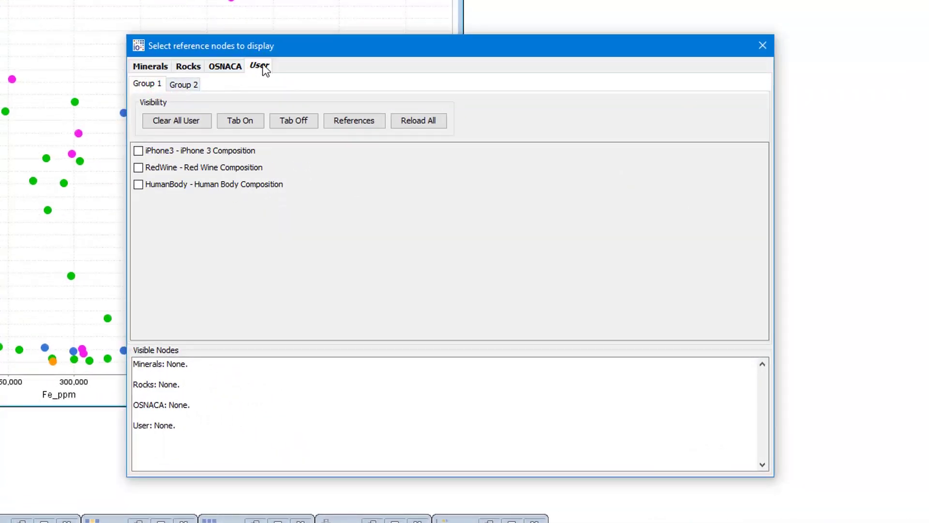
click(353, 125)
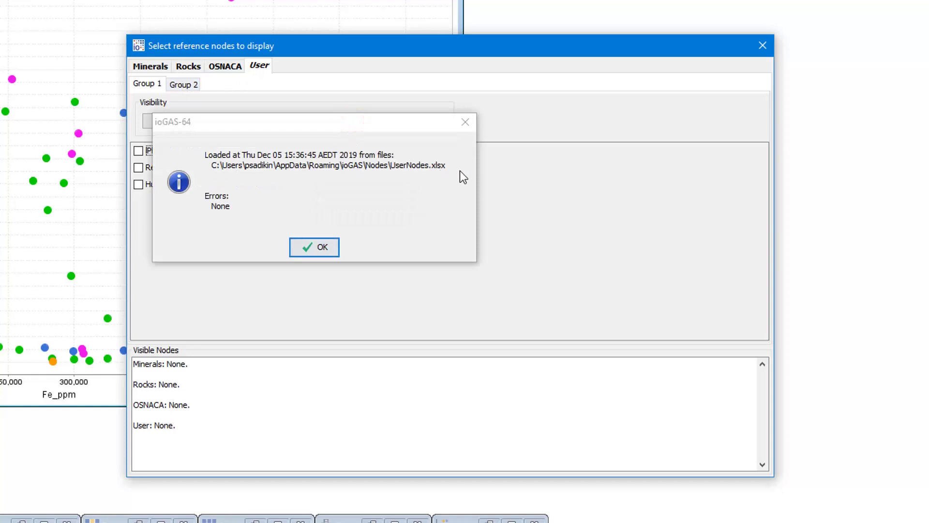
drag(212, 166, 461, 168)
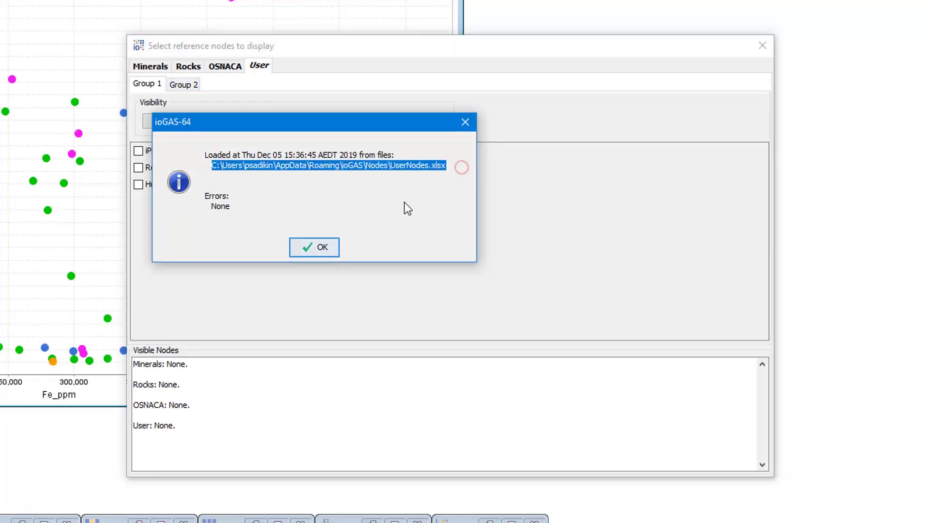
click(327, 246)
Show all Group 1 and Group 2 user nodes on the plot, then hide them and close the dialog.
click(237, 122)
click(182, 84)
click(239, 121)
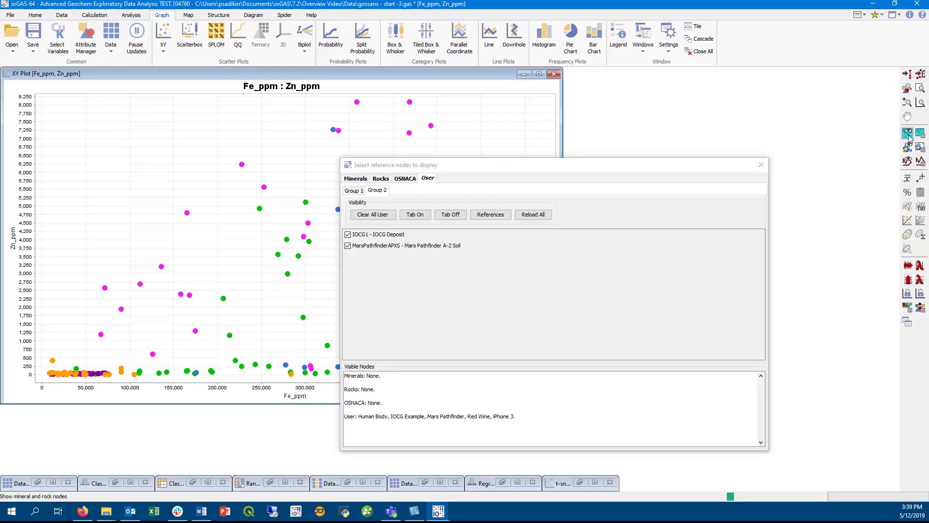
click(909, 136)
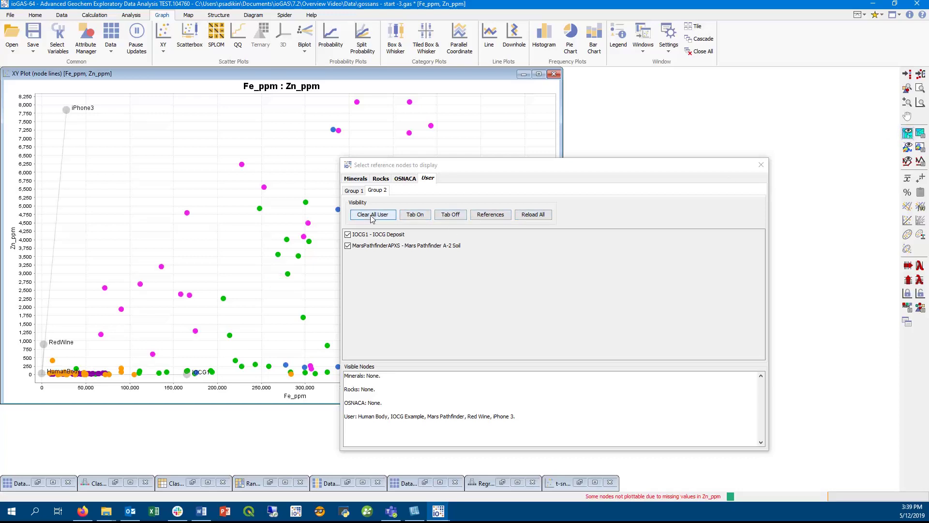
click(449, 216)
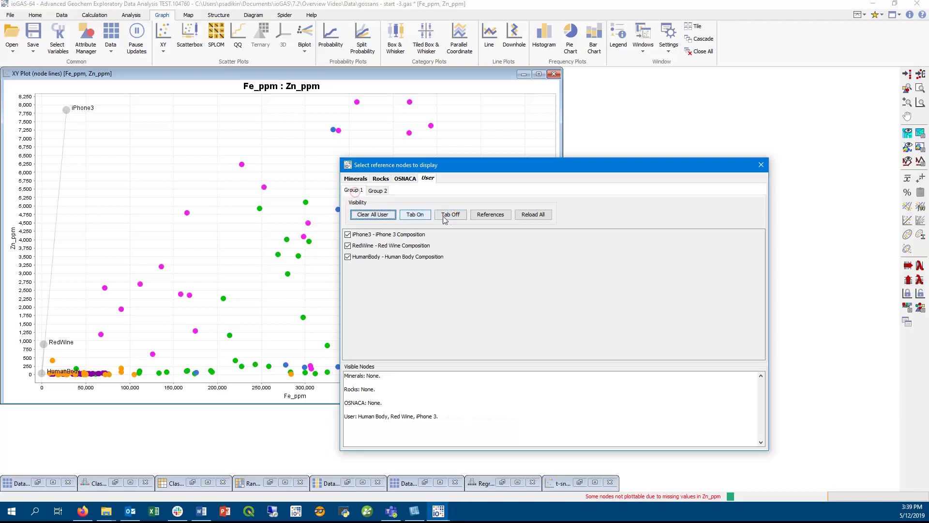
click(450, 216)
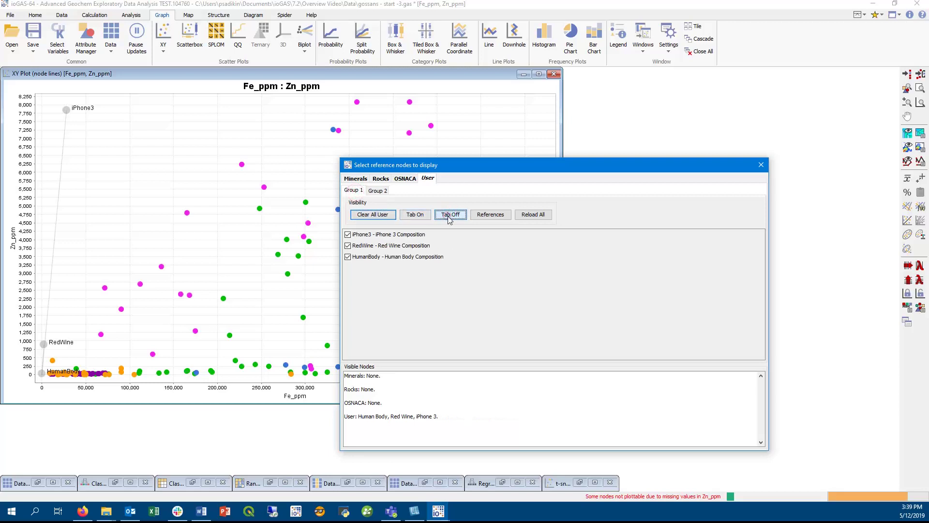
click(761, 165)
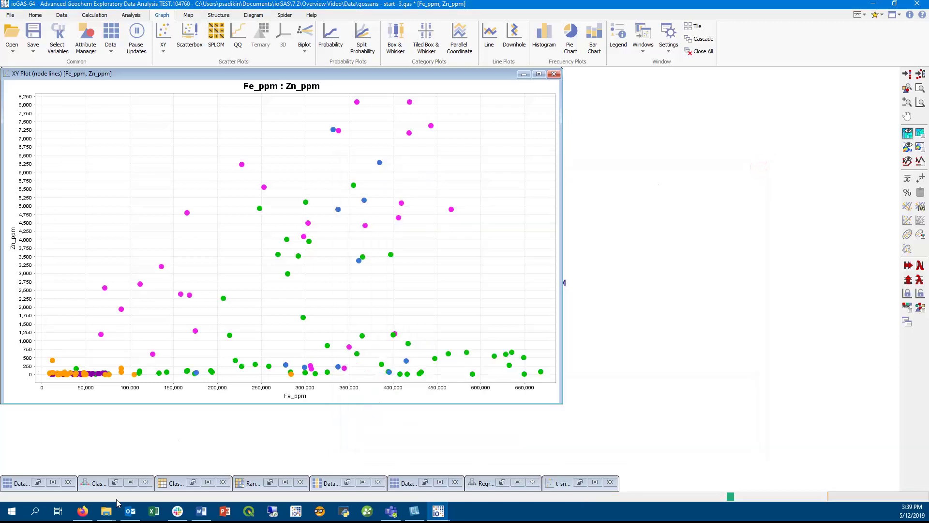
Open UserNodes.xlsx and delete every node row except IOCG Example.
mouse_move(106, 511)
click(117, 436)
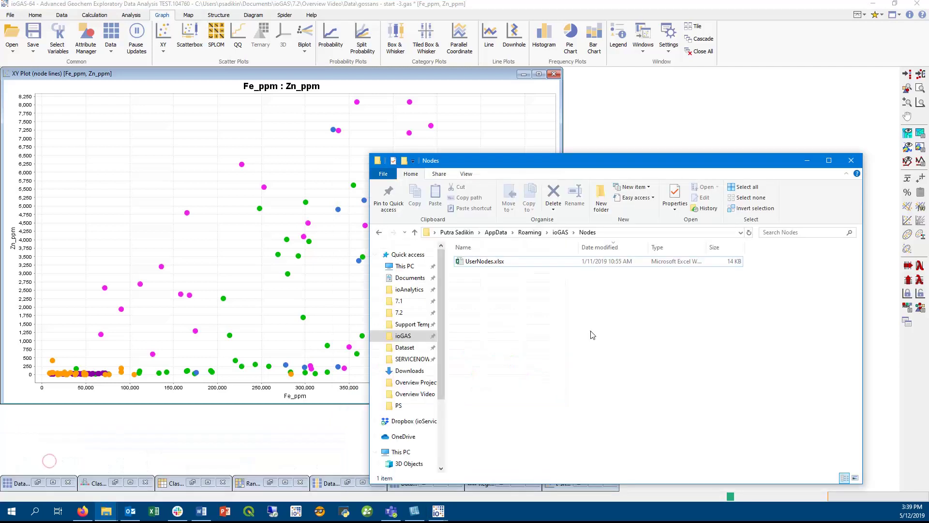
double_click(497, 263)
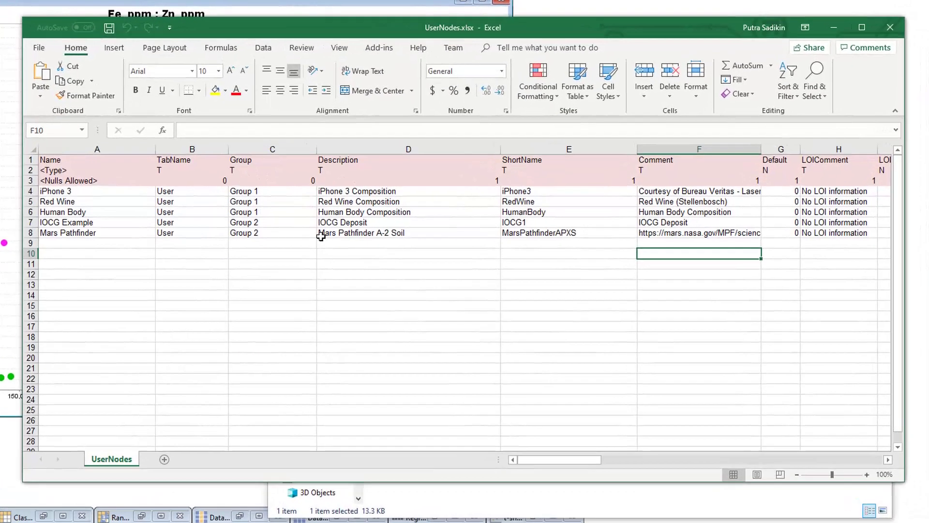
click(411, 261)
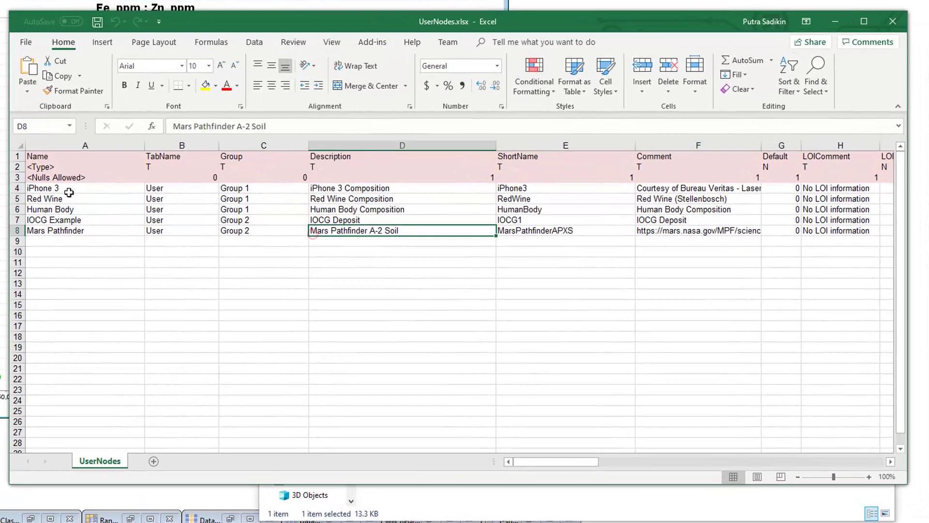
click(15, 188)
shift+click(16, 231)
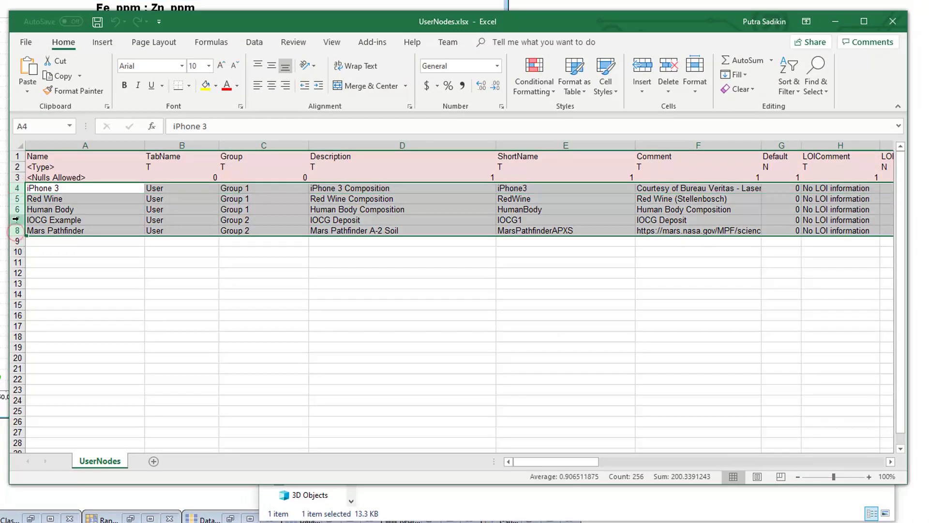
ctrl+click(16, 219)
click(669, 68)
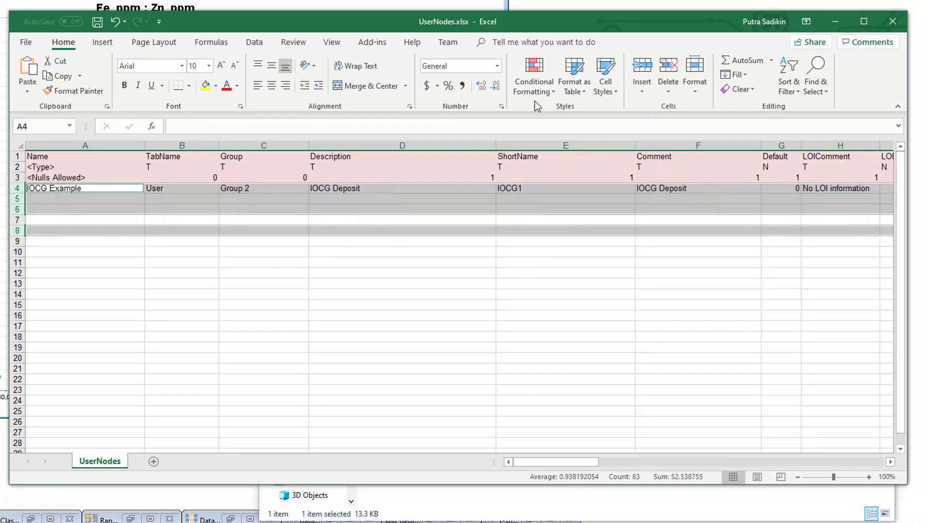
Edit the IOCG node to IOCG Example 2, TabName User 2, Group 3, short name IOCG1 Test.
double_click(92, 191)
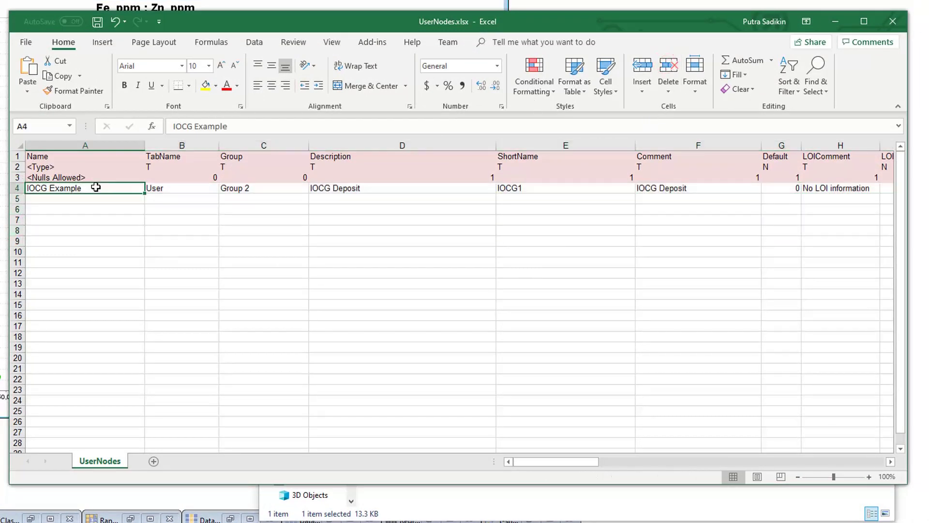
click(187, 188)
double_click(206, 190)
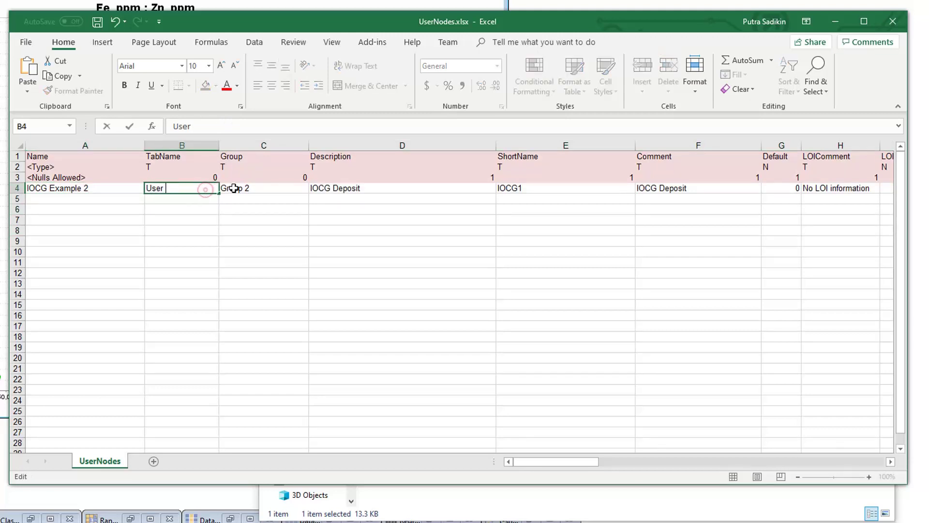
text(2)
double_click(264, 189)
key(BackSpace)
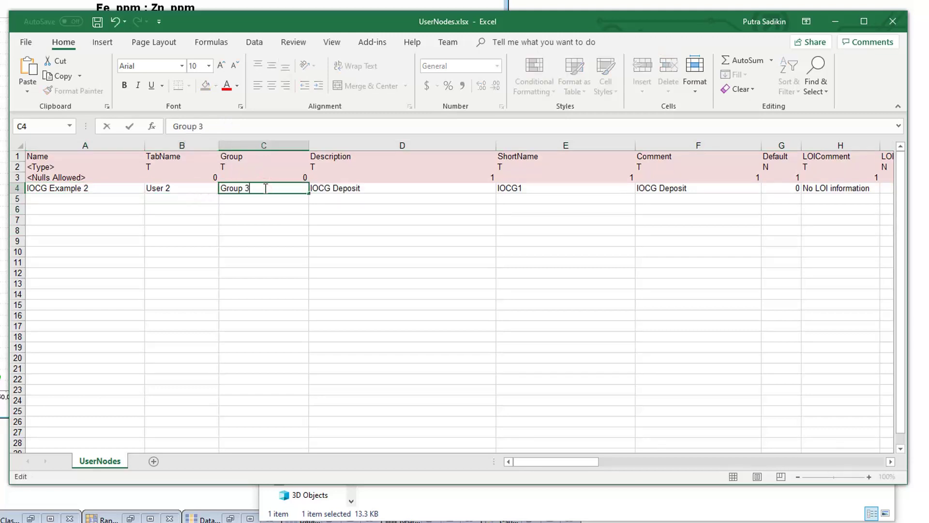
double_click(380, 192)
click(385, 188)
text(Test)
double_click(535, 190)
text(T)
click(725, 190)
double_click(726, 189)
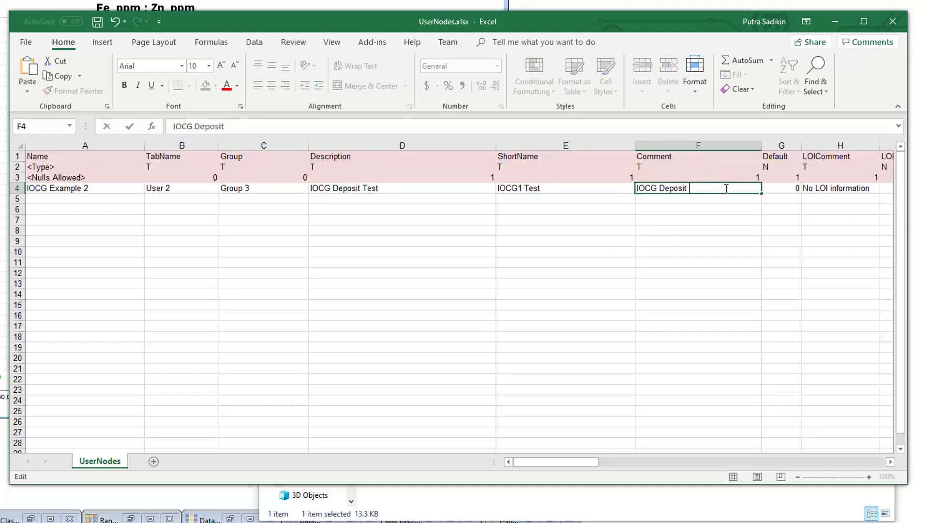
click(727, 209)
mouse_move(573, 462)
mouse_down()
mouse_move(656, 460)
mouse_move(564, 458)
mouse_up()
Save the workbook as UserNodes 2.xlsx.
drag(16, 155, 14, 178)
click(392, 198)
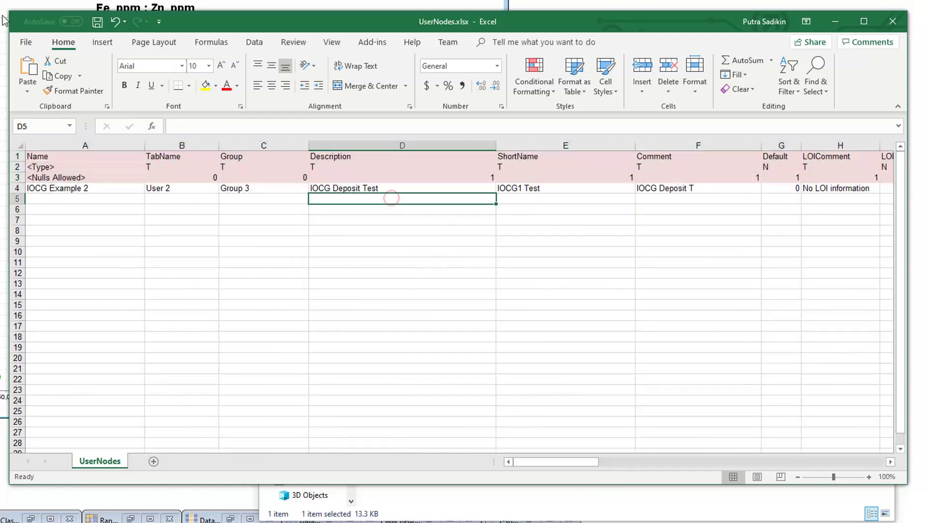
click(26, 42)
click(54, 203)
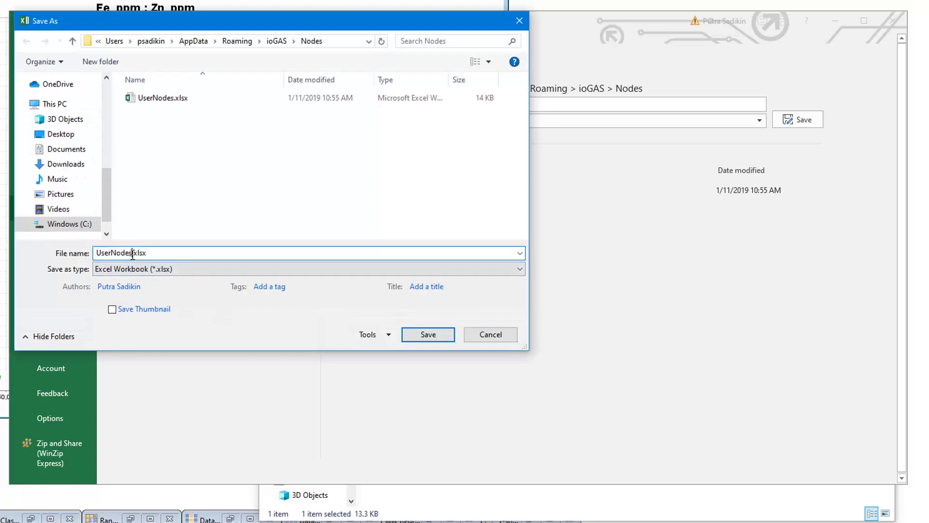
click(435, 337)
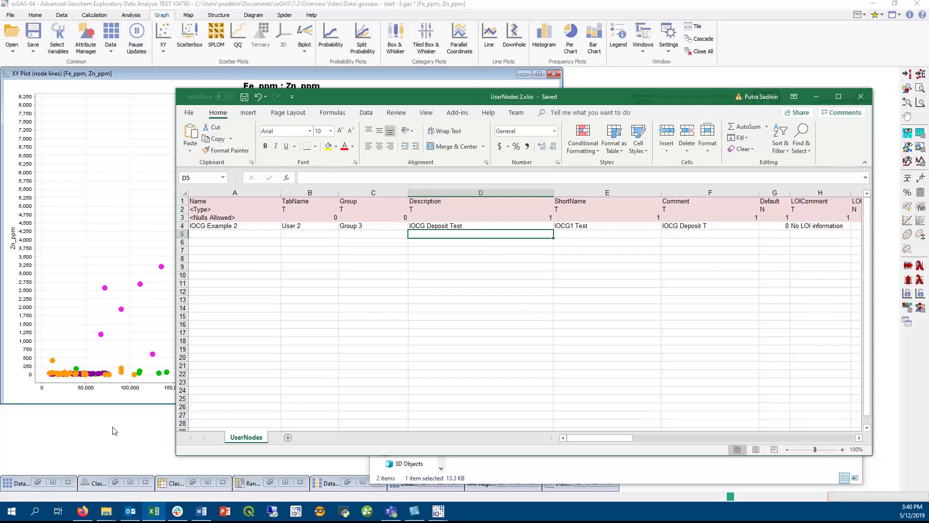
Turn on IOCG1 Test from the User 2 tab, zoom in on it, then switch it off.
click(154, 511)
click(921, 132)
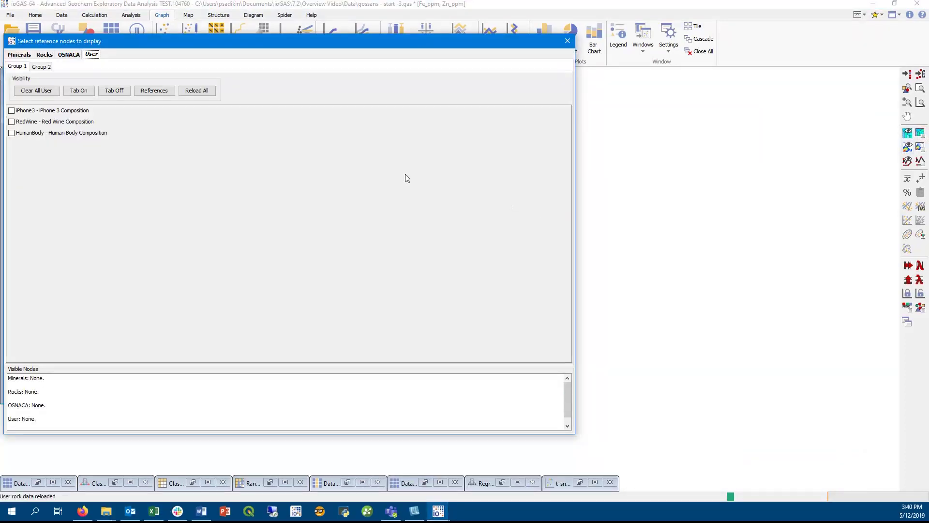
click(99, 58)
drag(110, 46, 365, 76)
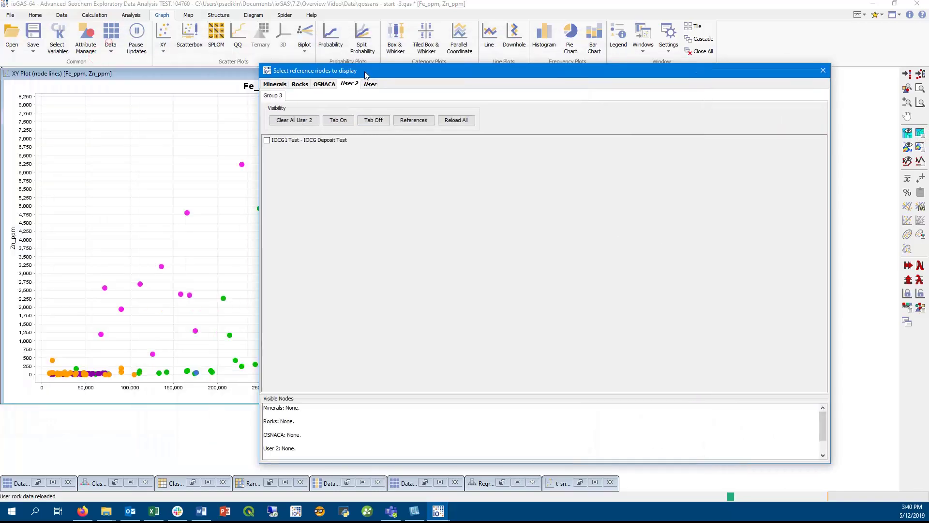
click(324, 140)
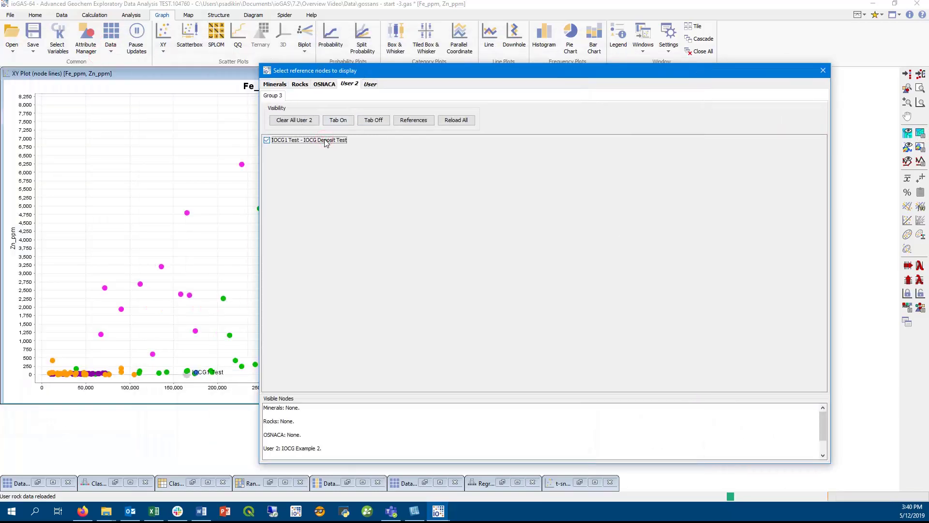
scroll(183, 384, up, 5)
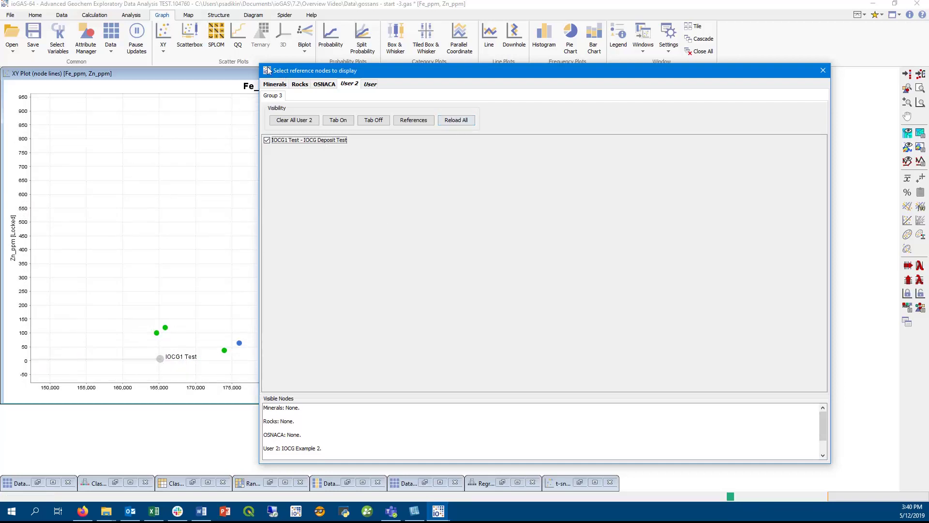
drag(260, 63, 452, 142)
click(565, 197)
click(824, 148)
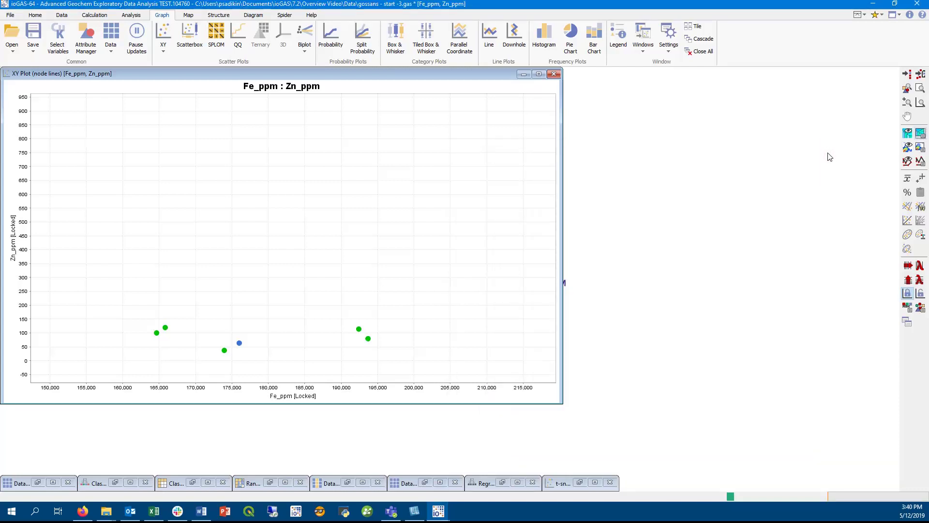
Hide every deposit group except CuGossNEO and zoom the plot to fit the eight red samples.
click(11, 16)
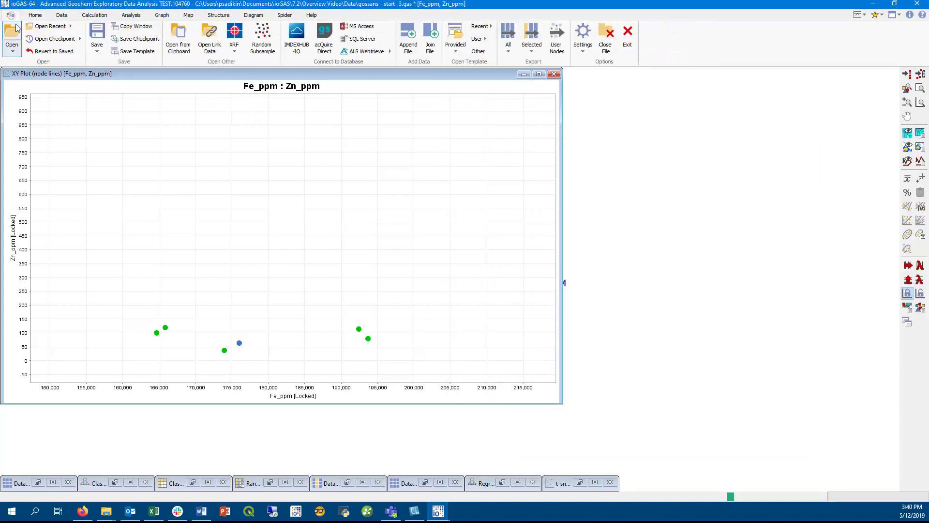
click(35, 15)
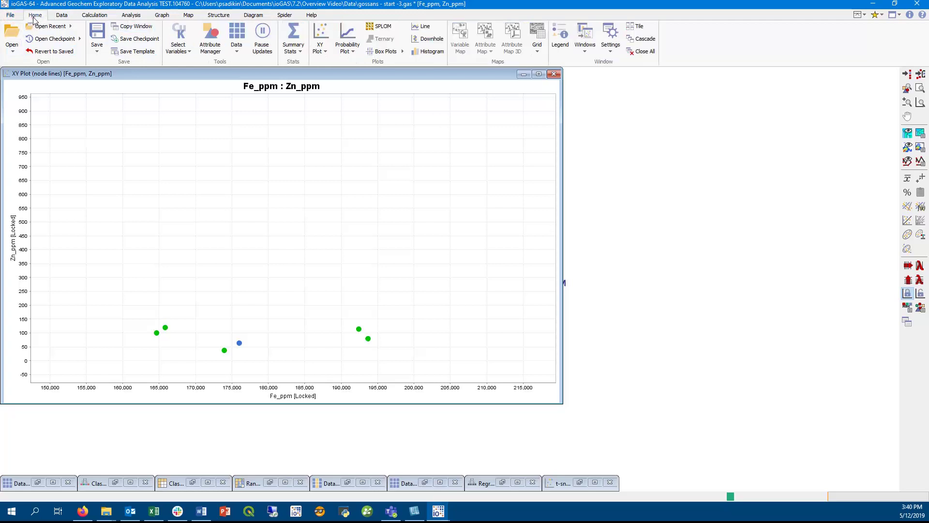
click(211, 41)
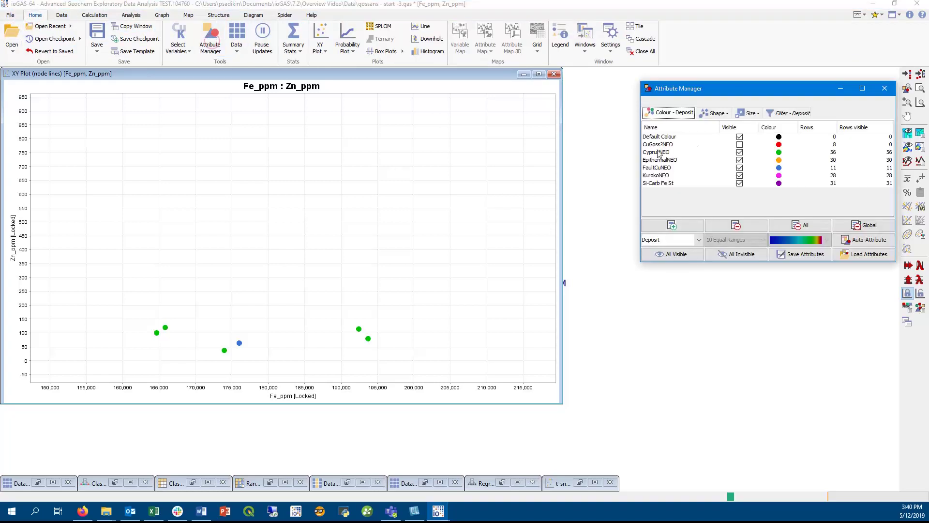
click(728, 254)
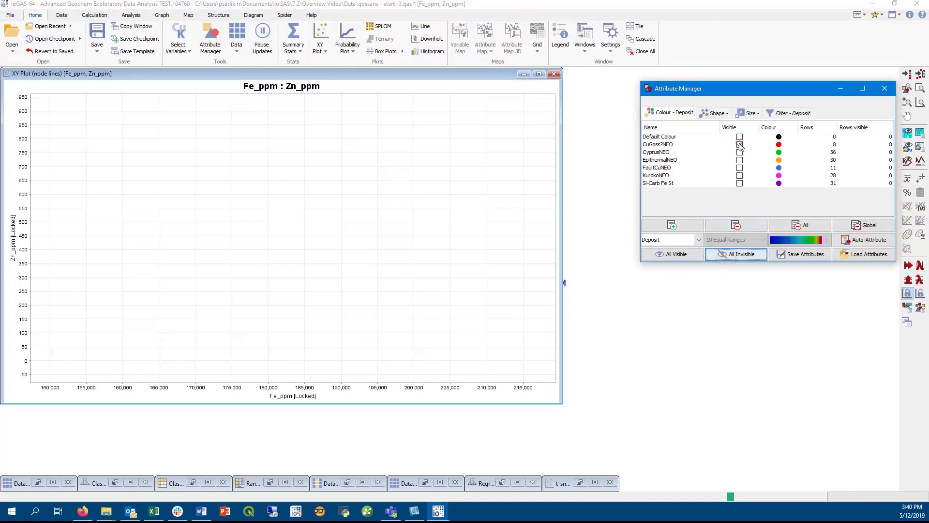
click(739, 143)
right_click(295, 253)
click(350, 313)
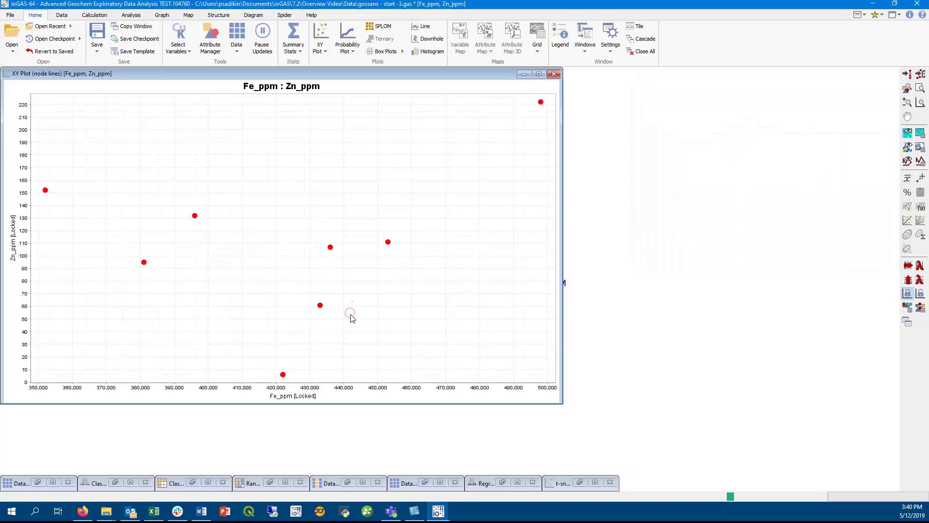
click(10, 15)
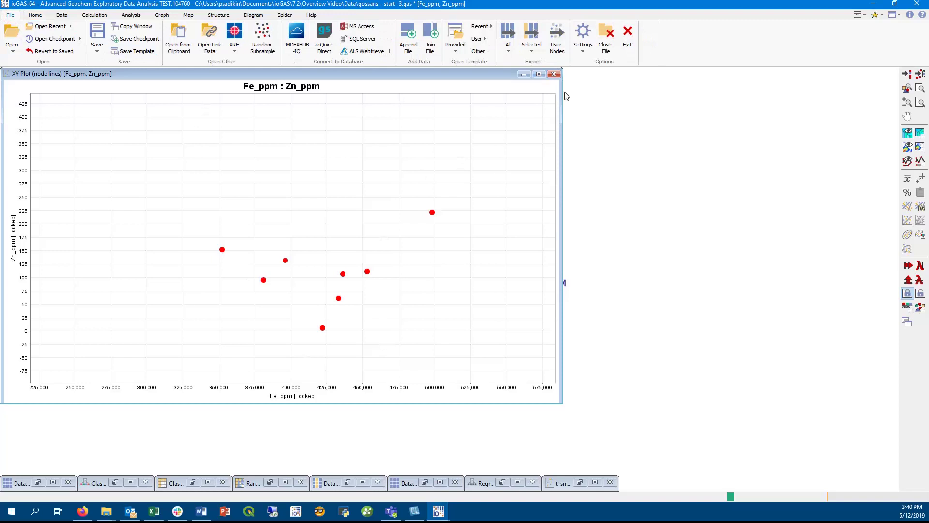
Start exporting the plotted samples as user nodes with tab name CuGossan Classified.
click(557, 50)
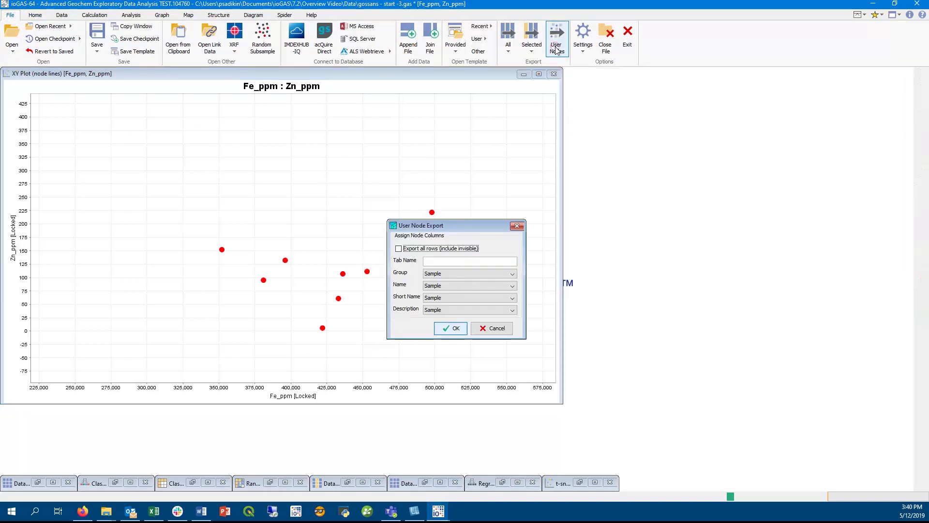
drag(477, 227, 544, 222)
click(544, 256)
text(CuGossan Un)
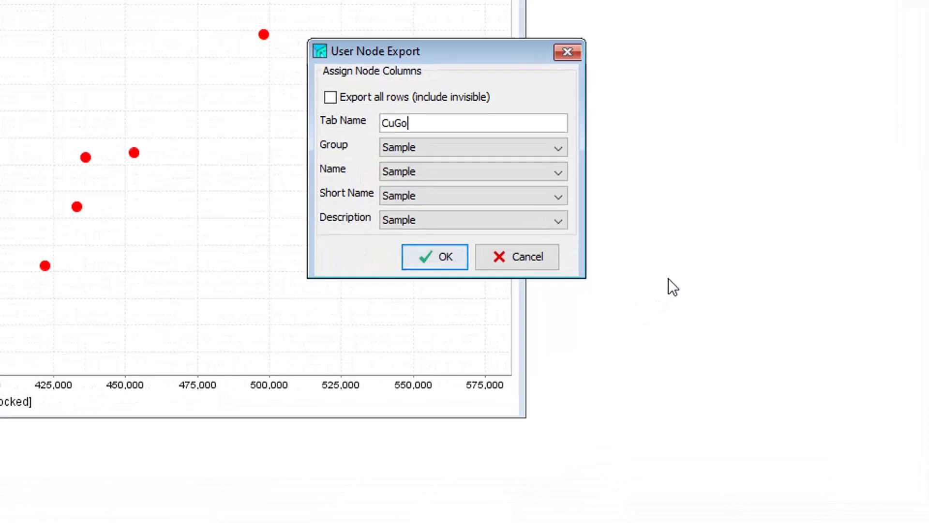
key(BackSpace)
key(BackSpace)
text(Classified)
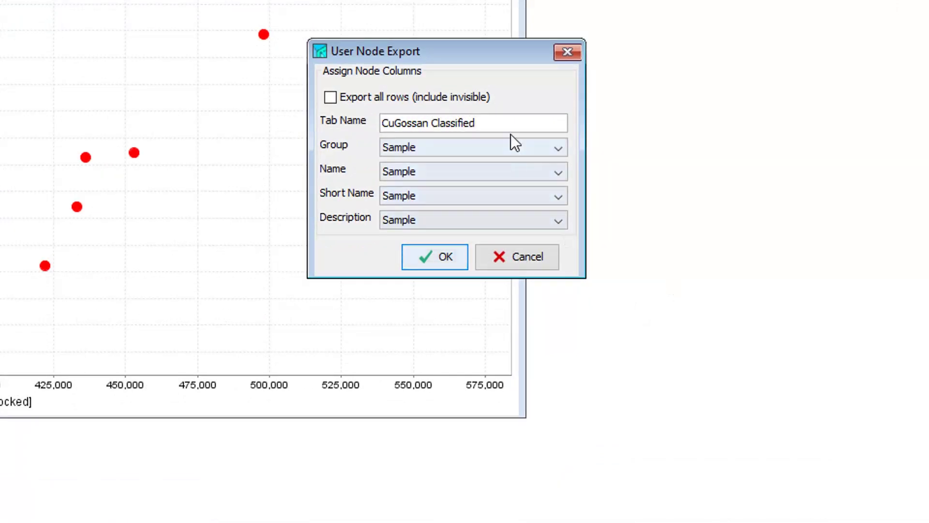
Group by Deposit, name by Sample, describe by Colour Group Classification Invisible, and save CuGossan Classified.xlsx.
click(512, 147)
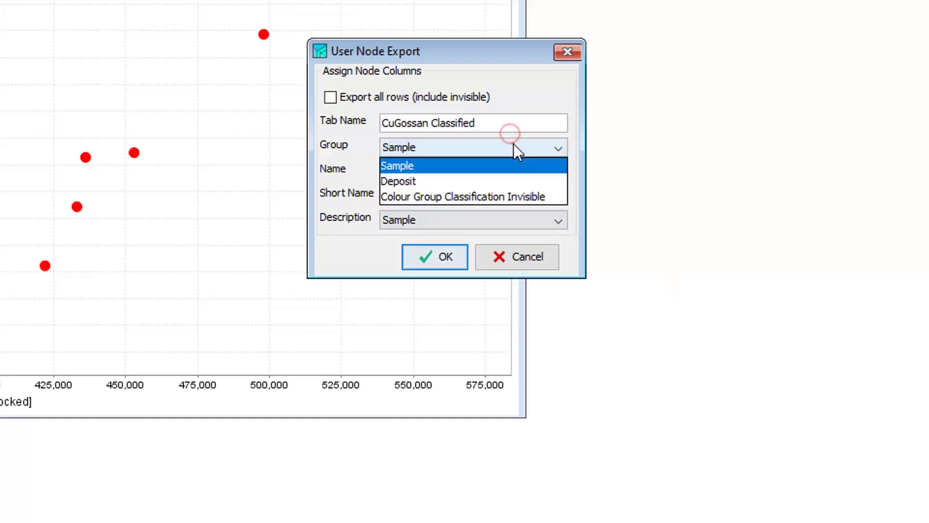
click(505, 182)
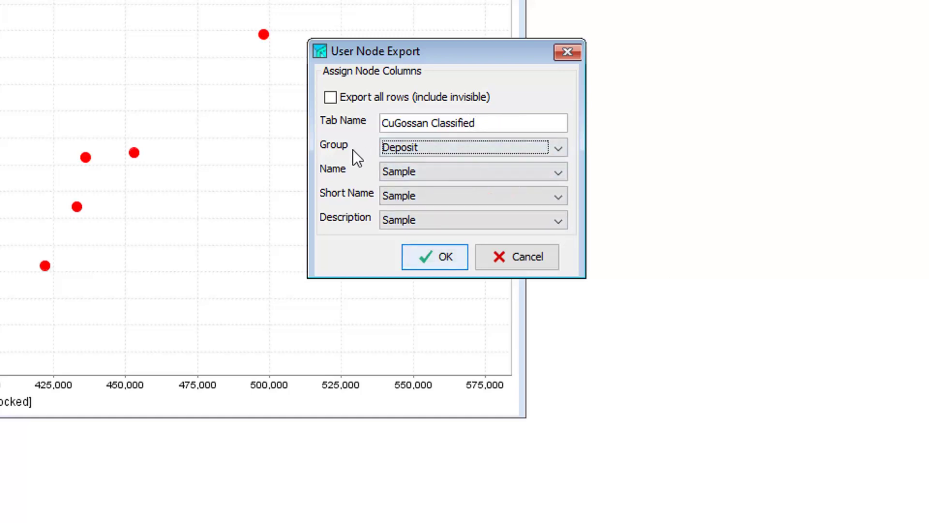
click(416, 170)
click(420, 197)
click(421, 196)
click(420, 197)
click(434, 220)
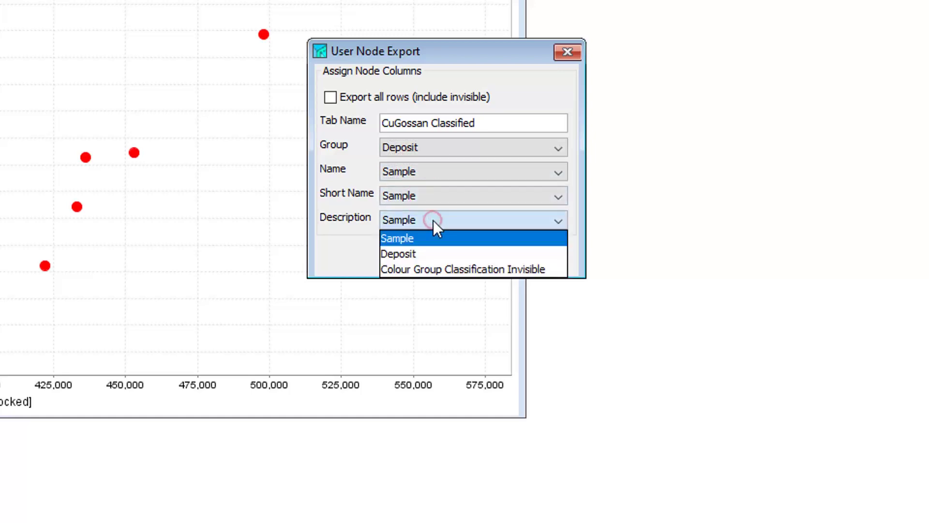
click(438, 269)
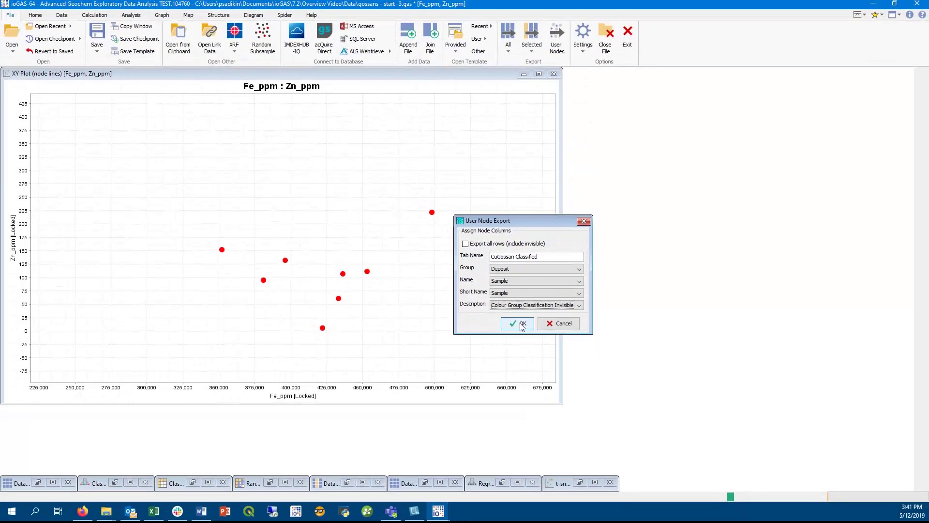
click(518, 324)
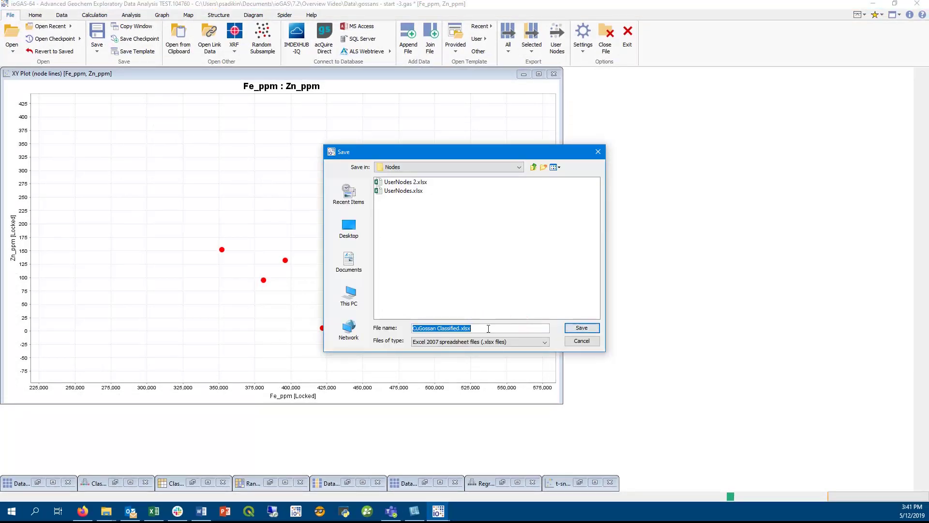
click(582, 328)
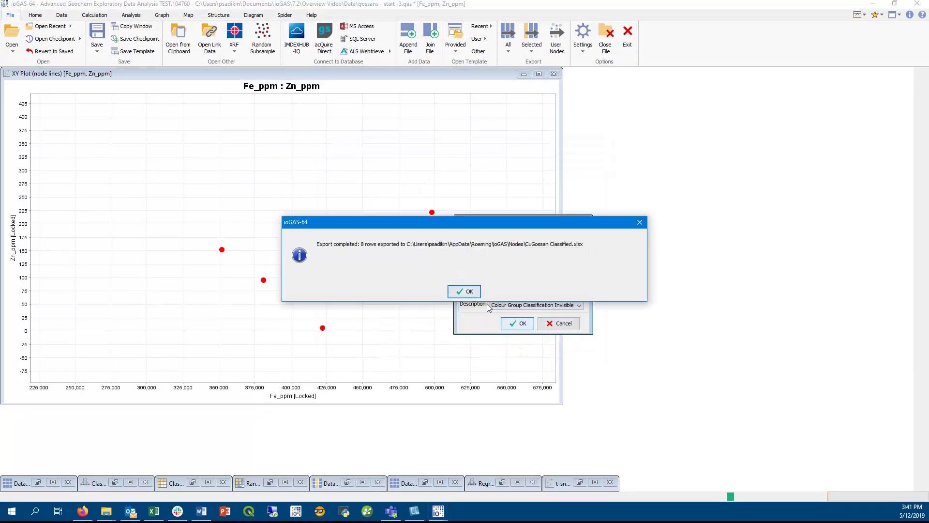
click(470, 293)
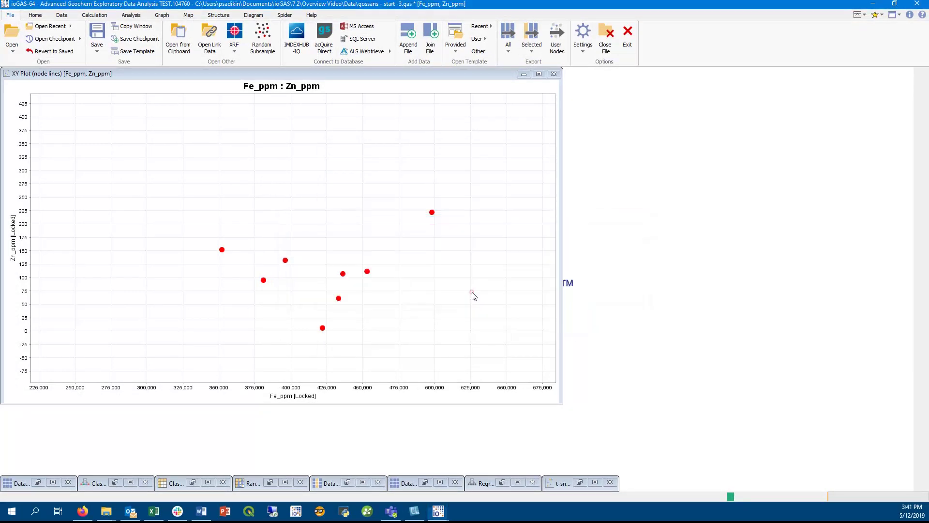
Make all deposit classes visible except CuGossNEO using the Attribute Manager.
click(115, 483)
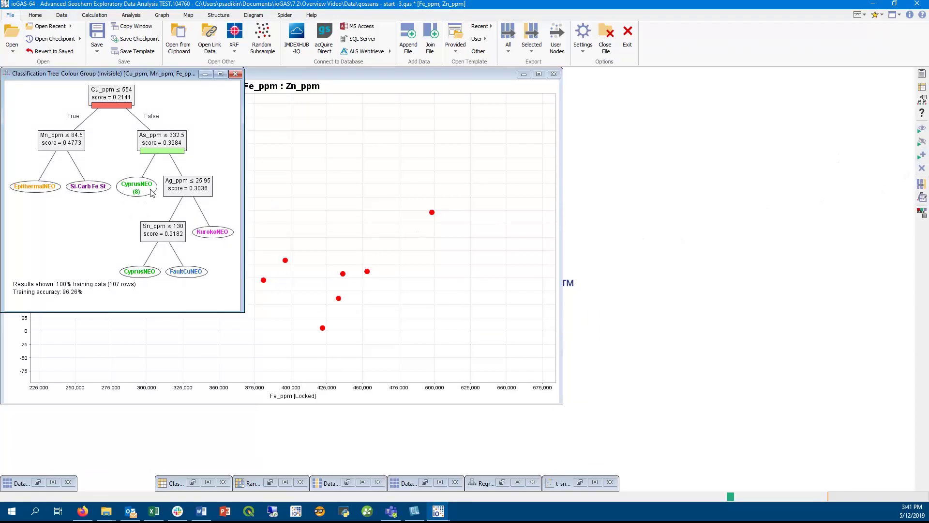
click(206, 74)
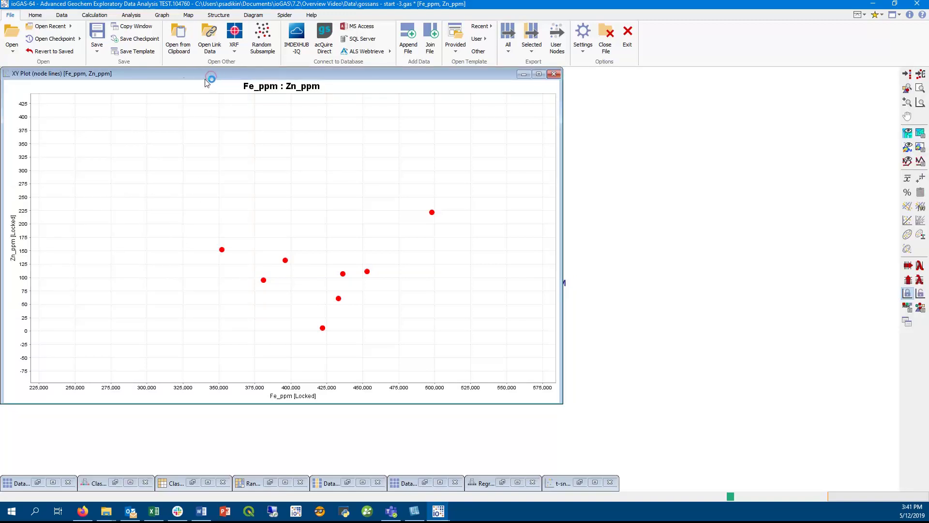
click(34, 15)
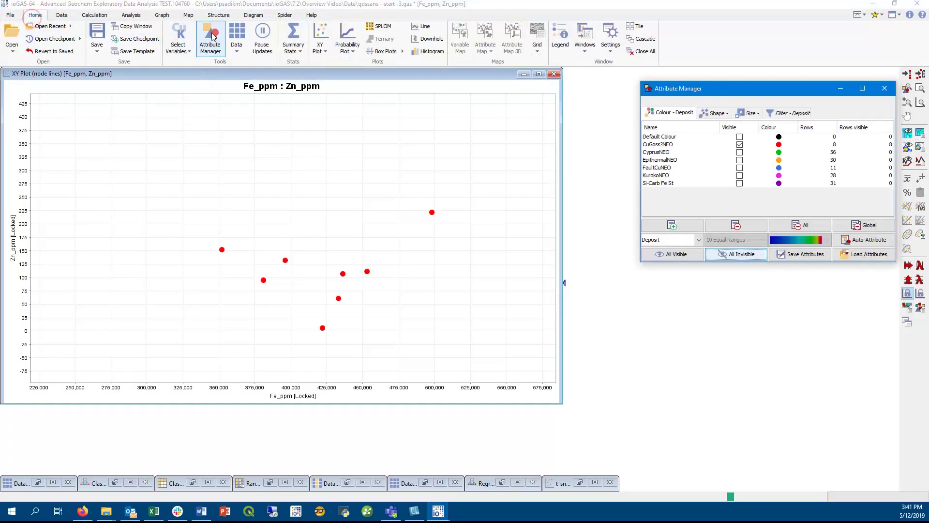
click(210, 39)
click(676, 254)
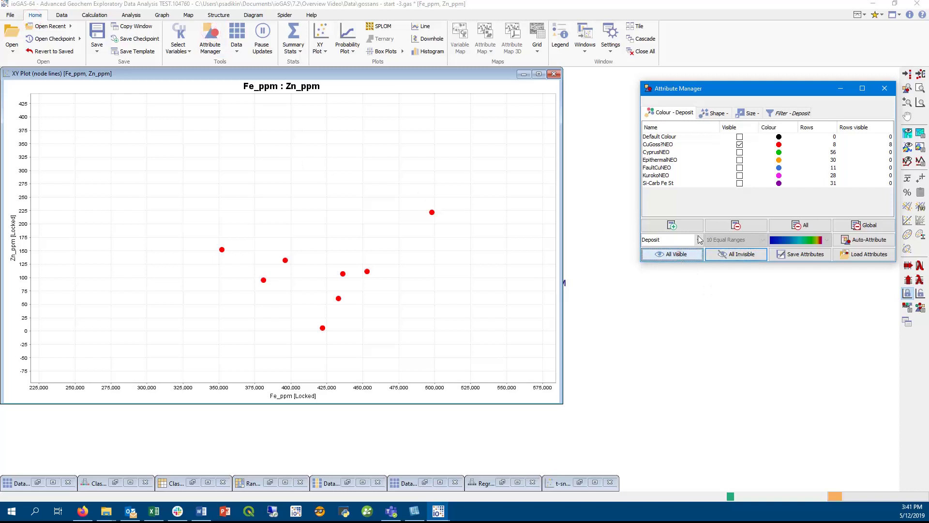
click(740, 145)
click(397, 78)
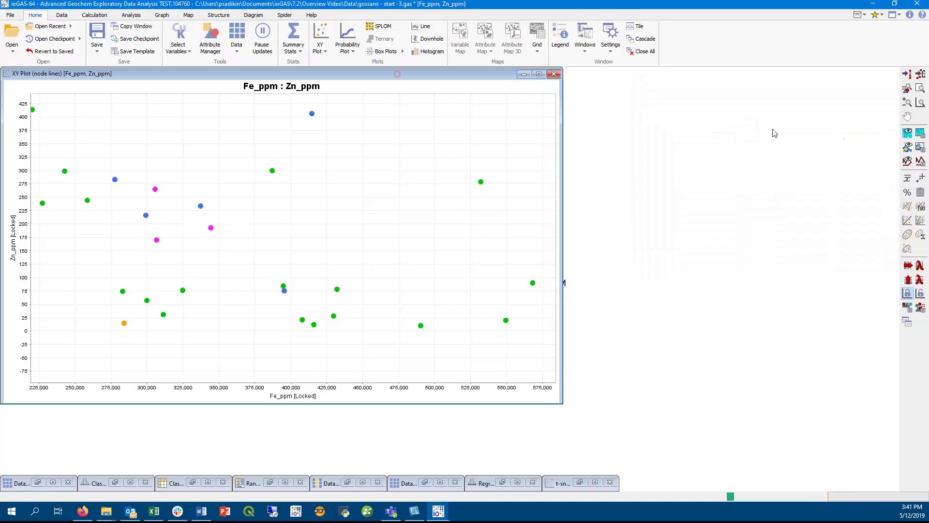
click(908, 135)
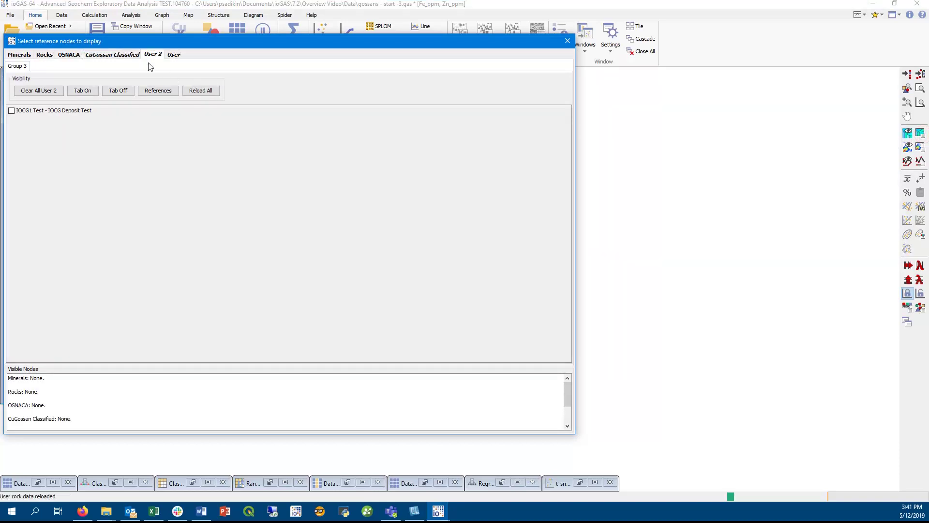
Turn on all eight CuGossan Classified nodes and label them with their descriptions.
click(132, 55)
drag(145, 41, 411, 78)
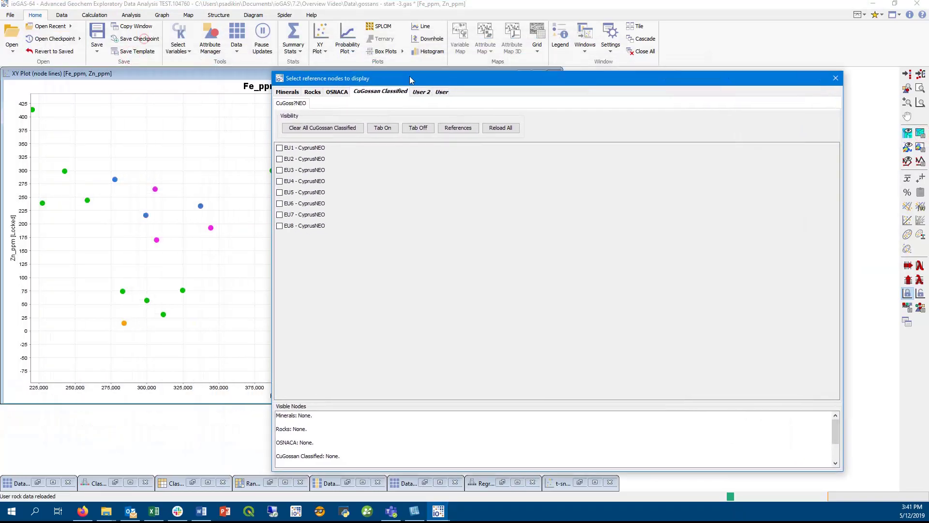
click(372, 132)
click(253, 74)
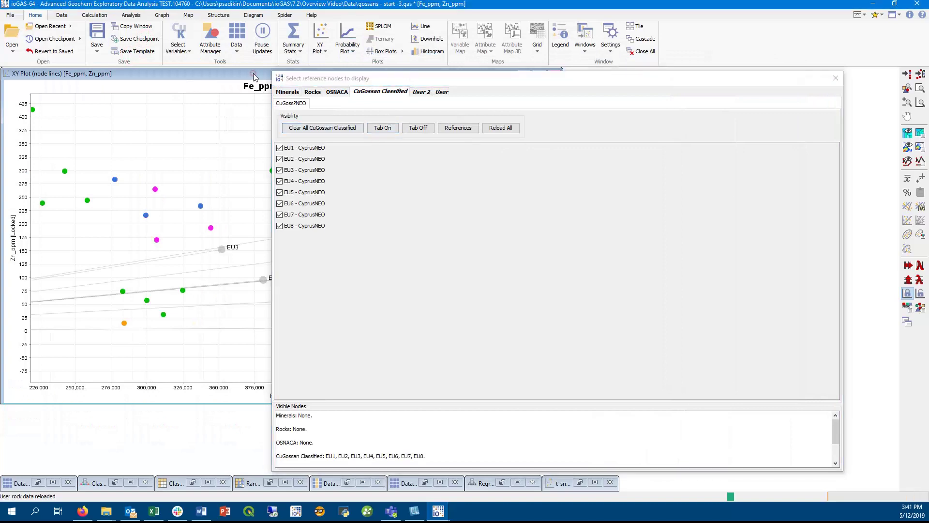
click(836, 77)
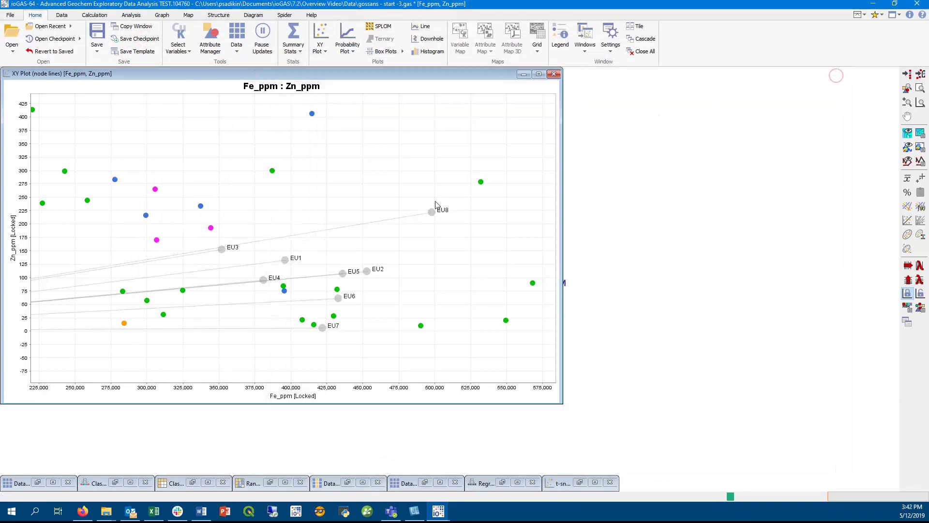
click(920, 134)
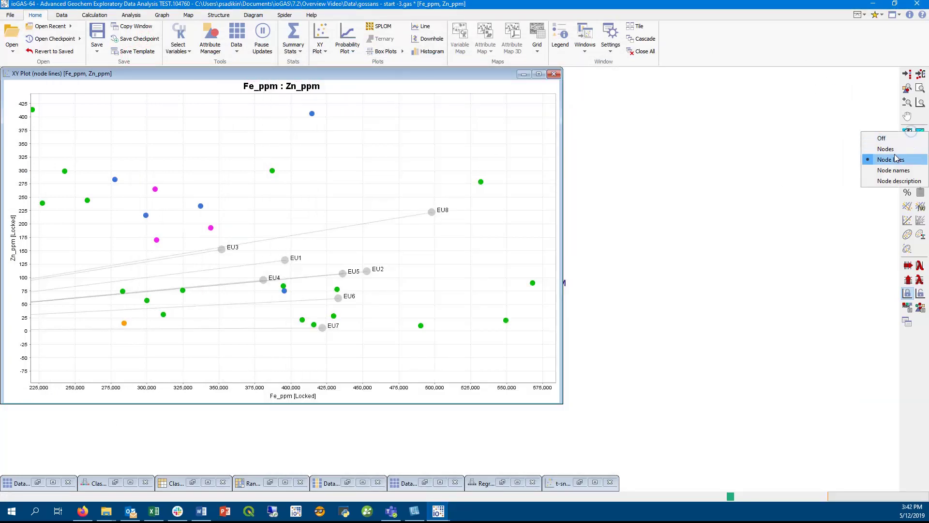
click(896, 170)
click(908, 132)
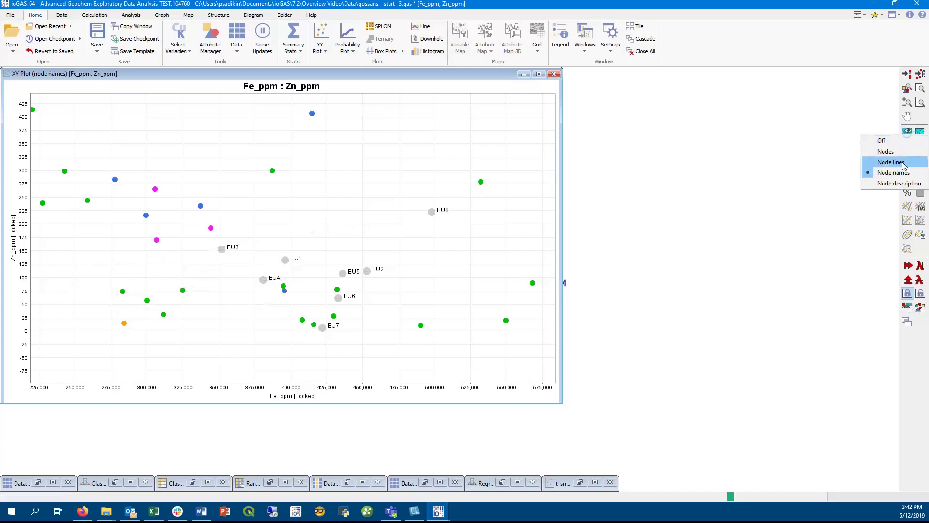
click(896, 184)
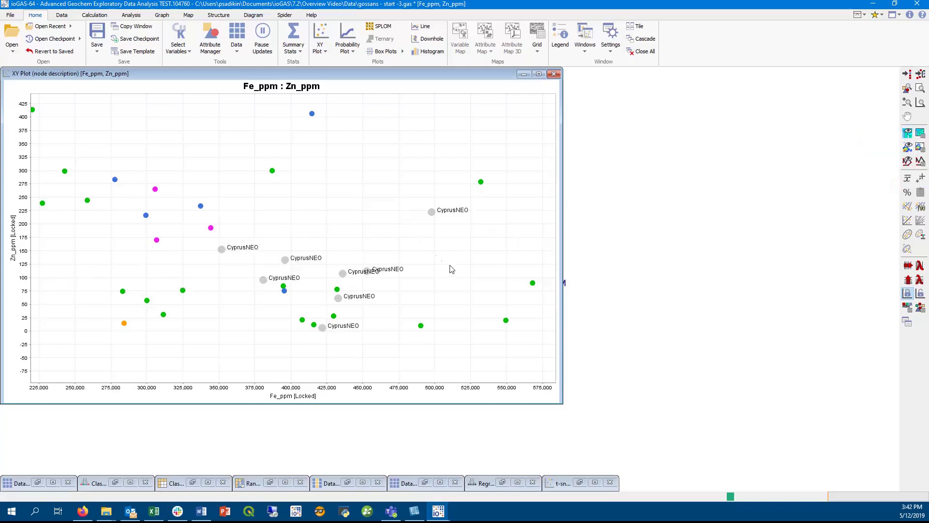
Enable item labels and symbol outlines in Rendering Settings, then minimise the Fe–Zn plot.
click(921, 308)
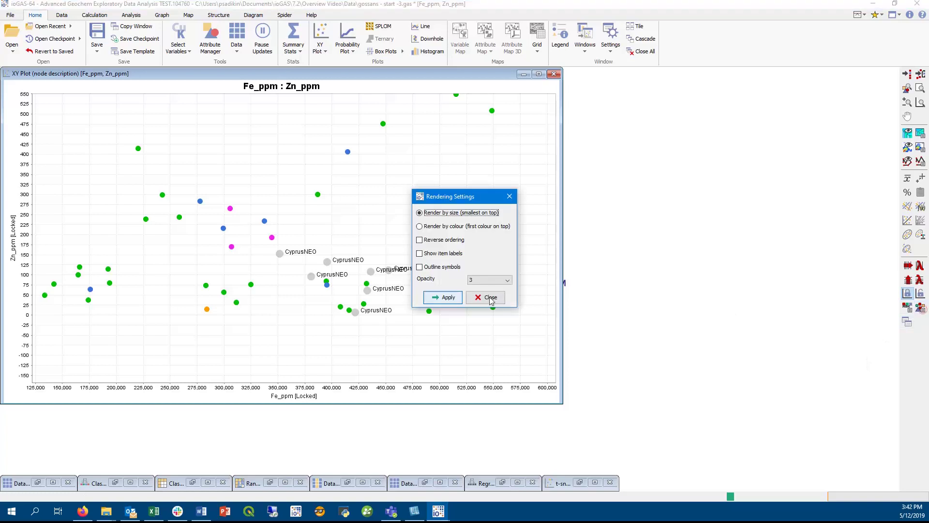
click(438, 253)
click(438, 267)
click(443, 298)
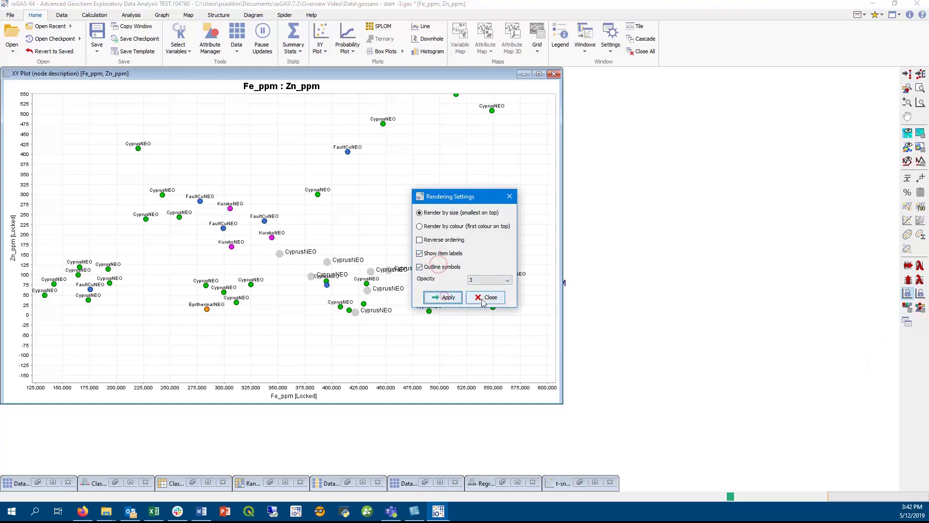
click(484, 299)
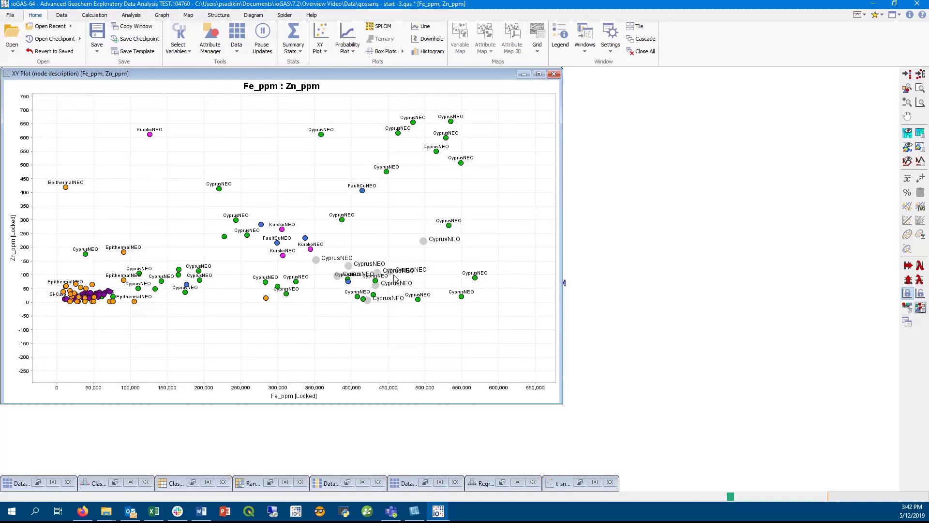
click(524, 75)
click(310, 16)
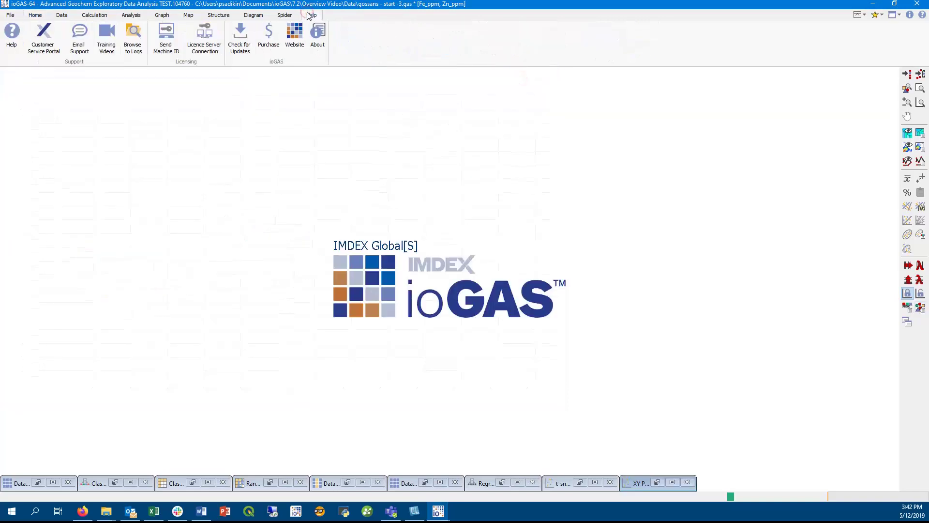
Launch the IMDEX Customer Service Portal from the Help menu.
click(52, 46)
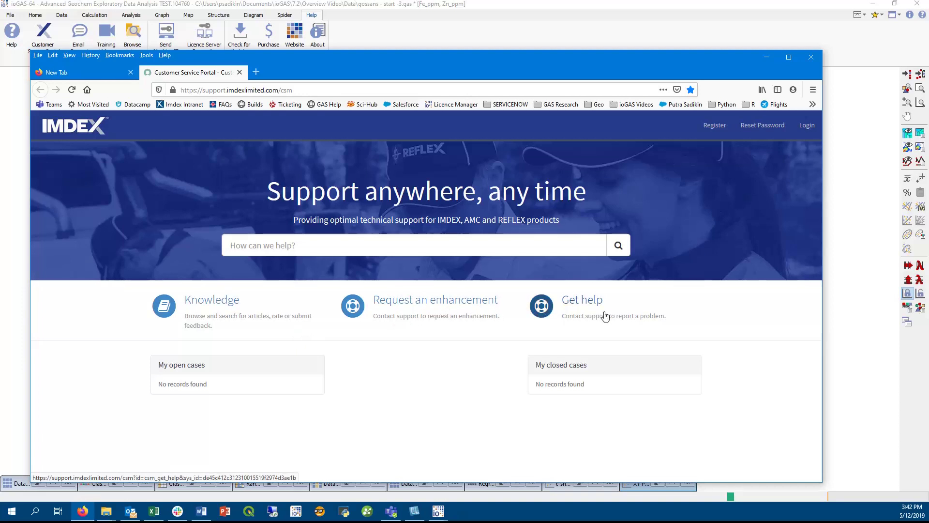
Bring the ioGAS window back in front of the Firefox support portal, showing the empty workspace.
click(611, 32)
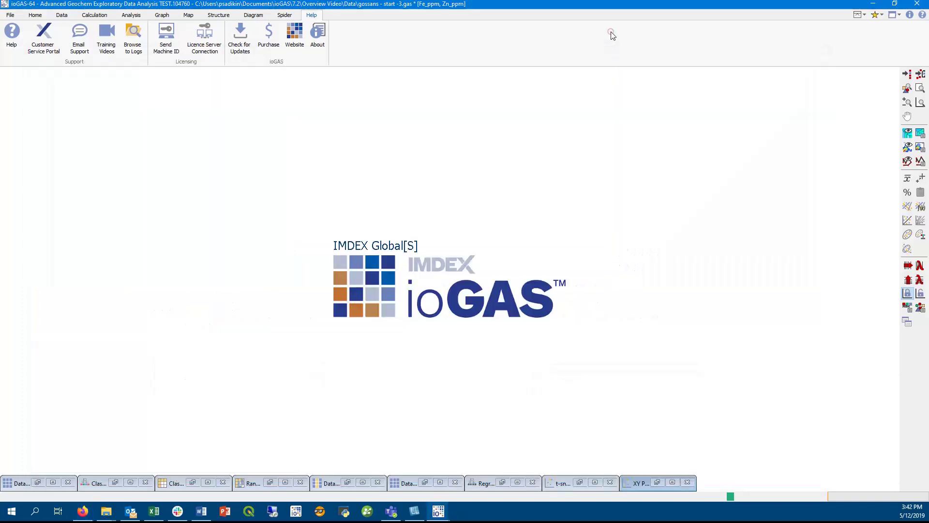